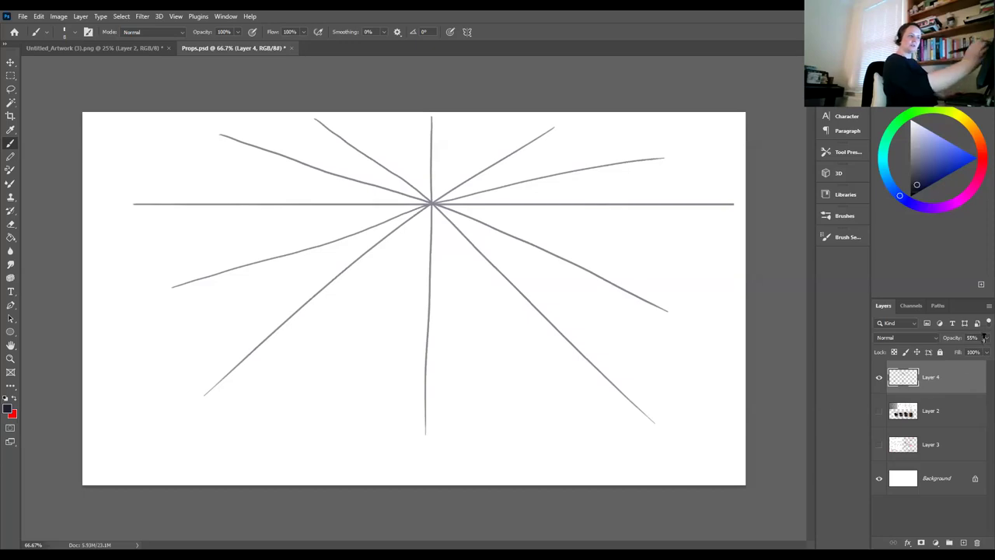
Fade the perspective guide layer to 14% opacity and add a new layer above it
{"action": "left_click_drag", "start_coordinate": [969, 350], "coordinate": [952, 350]}
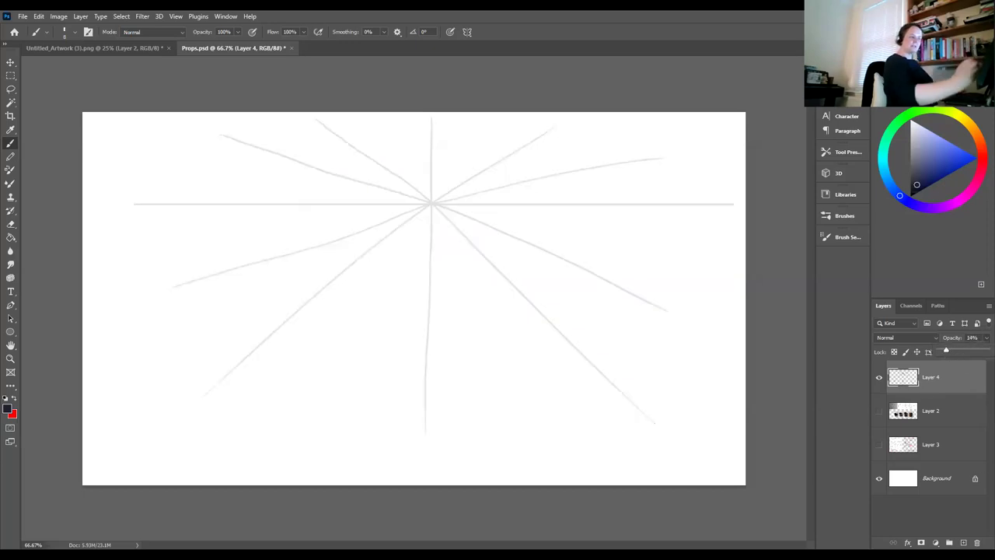
{"action": "left_click", "coordinate": [963, 542]}
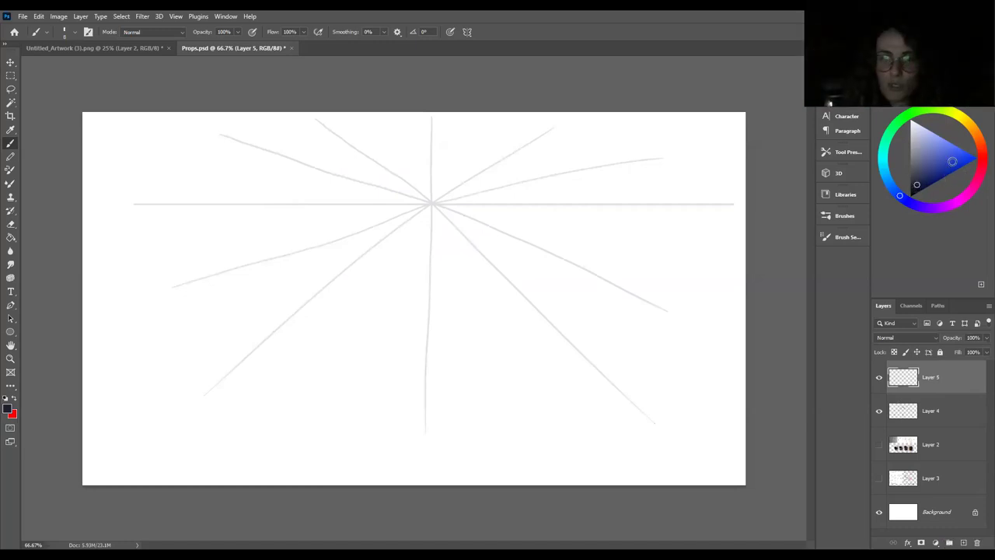
Draw the left, top and right edges of a blue square between the two guide lines below and right of the vanishing point
{"action": "left_click", "coordinate": [975, 158]}
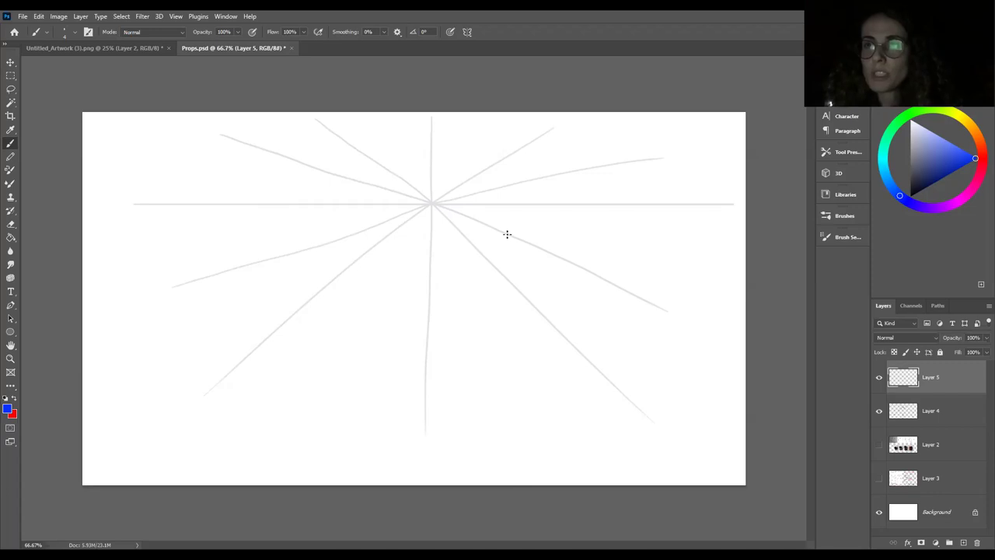
{"action": "left_click_drag", "start_coordinate": [508, 234], "coordinate": [508, 282]}
{"action": "left_click_drag", "start_coordinate": [509, 235], "coordinate": [558, 235]}
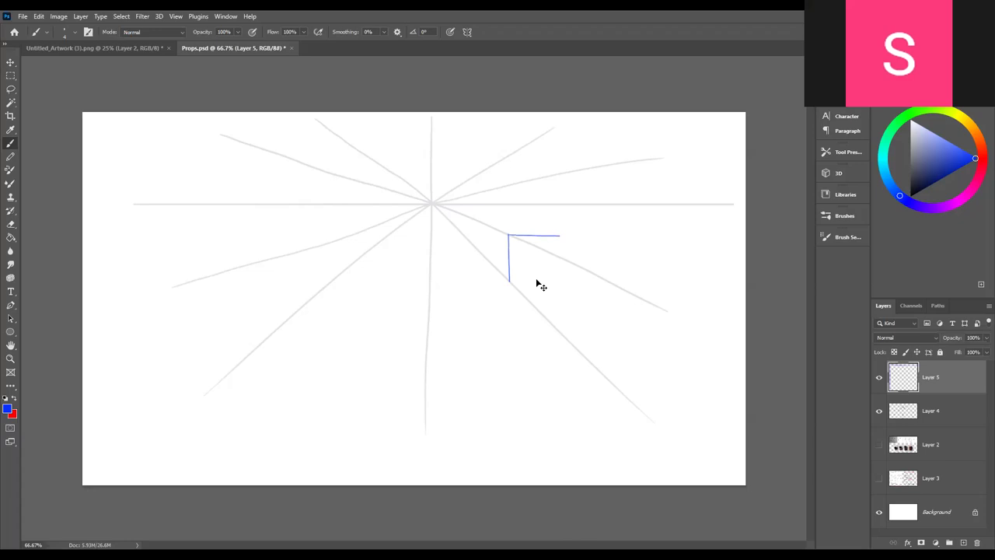
{"action": "key", "text": "ctrl+z"}
{"action": "mouse_move", "coordinate": [523, 235]}
{"action": "left_mouse_down"}
{"action": "mouse_move", "coordinate": [555, 235]}
{"action": "mouse_move", "coordinate": [556, 284]}
{"action": "mouse_move", "coordinate": [517, 281]}
{"action": "mouse_move", "coordinate": [557, 283]}
{"action": "left_mouse_up"}
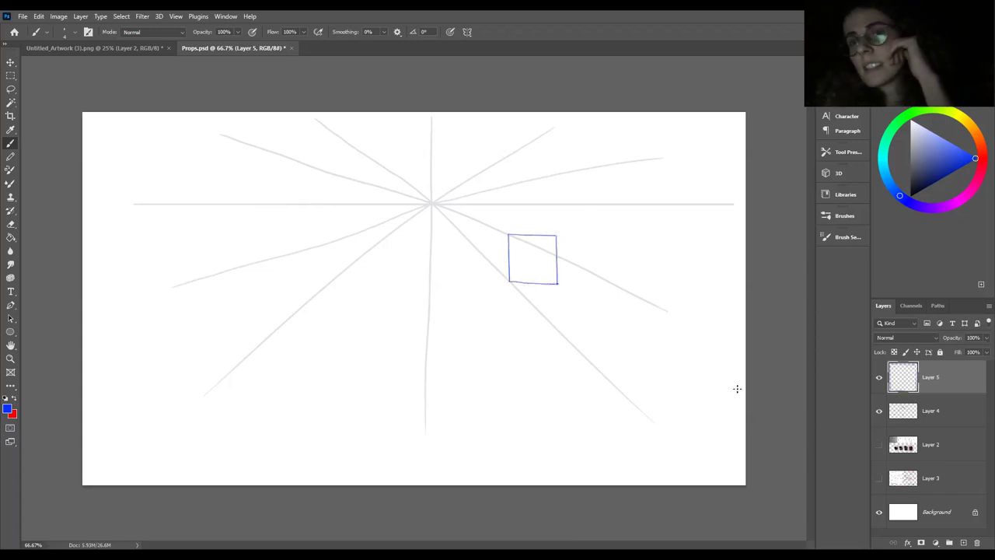
{"action": "key", "text": "ctrl+z"}
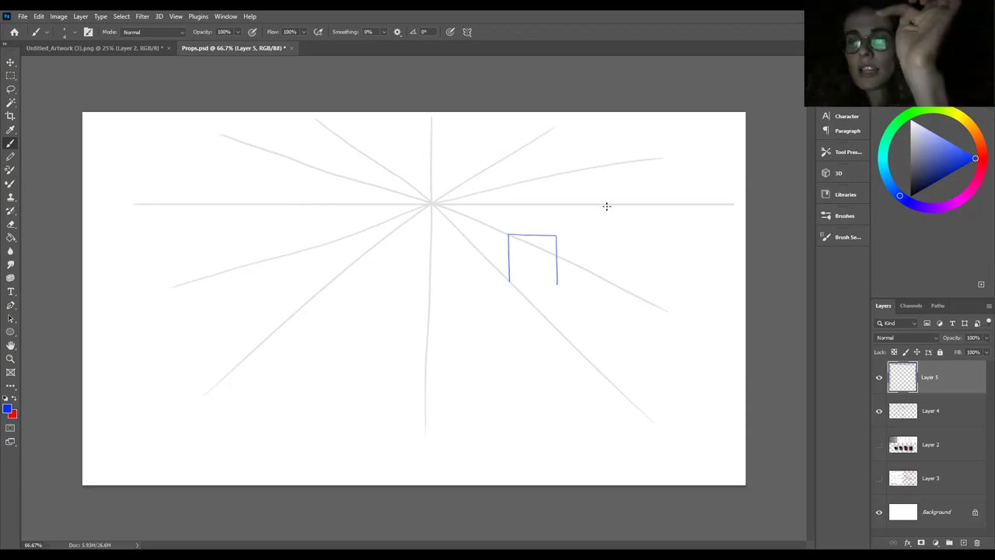
Handwrite the labels HORIZON and VANISHING POINT in blue, with arrows to the horizon line and the point where the guides meet
{"action": "mouse_move", "coordinate": [657, 199]}
{"action": "left_mouse_down"}
{"action": "mouse_move", "coordinate": [663, 156]}
{"action": "mouse_move", "coordinate": [705, 151]}
{"action": "left_mouse_up"}
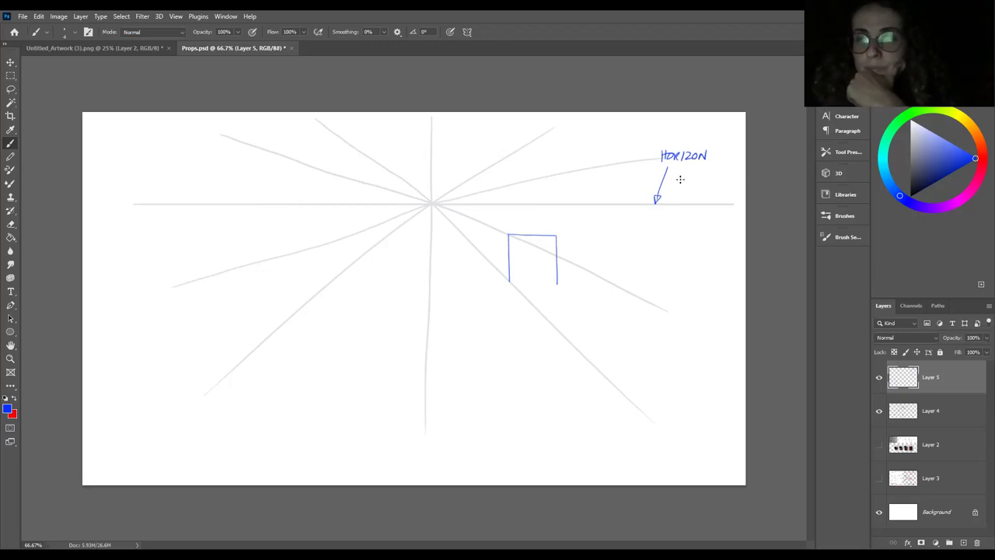
{"action": "left_click_drag", "start_coordinate": [423, 217], "coordinate": [430, 217]}
{"action": "mouse_move", "coordinate": [427, 210]}
{"action": "left_mouse_down"}
{"action": "mouse_move", "coordinate": [387, 251]}
{"action": "mouse_move", "coordinate": [393, 260]}
{"action": "mouse_move", "coordinate": [399, 250]}
{"action": "mouse_move", "coordinate": [423, 257]}
{"action": "left_mouse_up"}
{"action": "left_click_drag", "start_coordinate": [389, 266], "coordinate": [406, 274]}
{"action": "left_click_drag", "start_coordinate": [409, 274], "coordinate": [425, 265]}
{"action": "left_click_drag", "start_coordinate": [421, 266], "coordinate": [420, 276]}
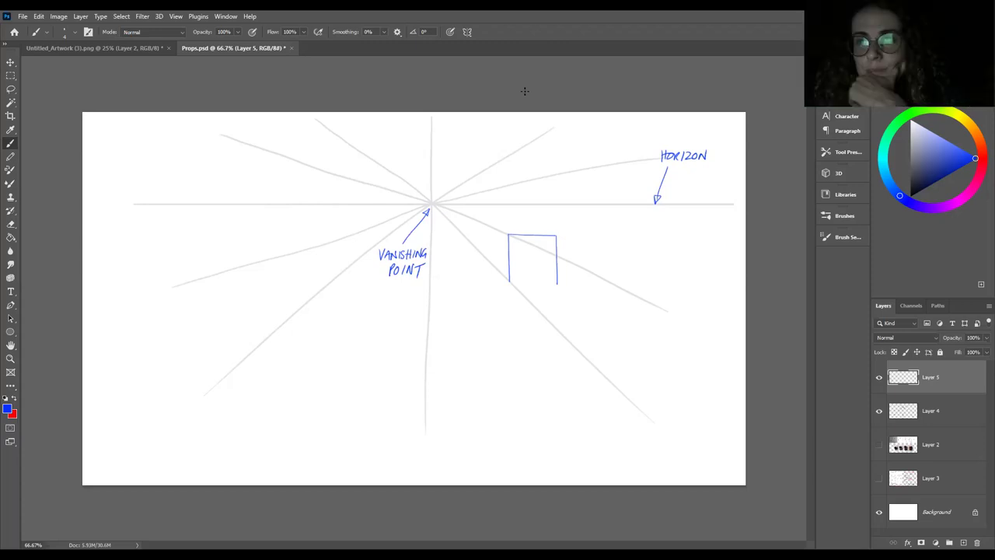
Draw a faint rectangular picture frame around the vanishing point and the square on the guide layer, Layer 4
{"action": "left_click", "coordinate": [937, 409]}
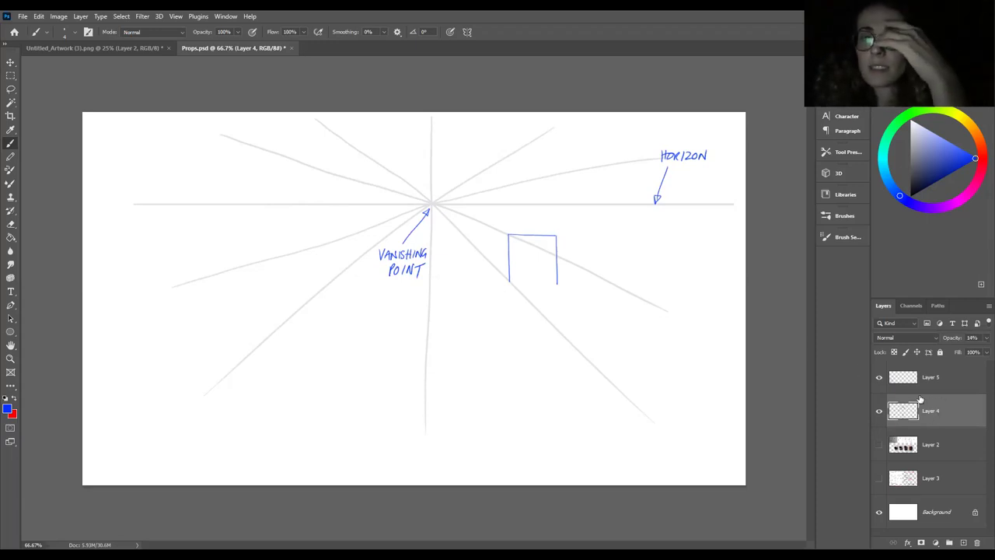
{"action": "left_click", "coordinate": [879, 413]}
{"action": "left_click", "coordinate": [880, 413]}
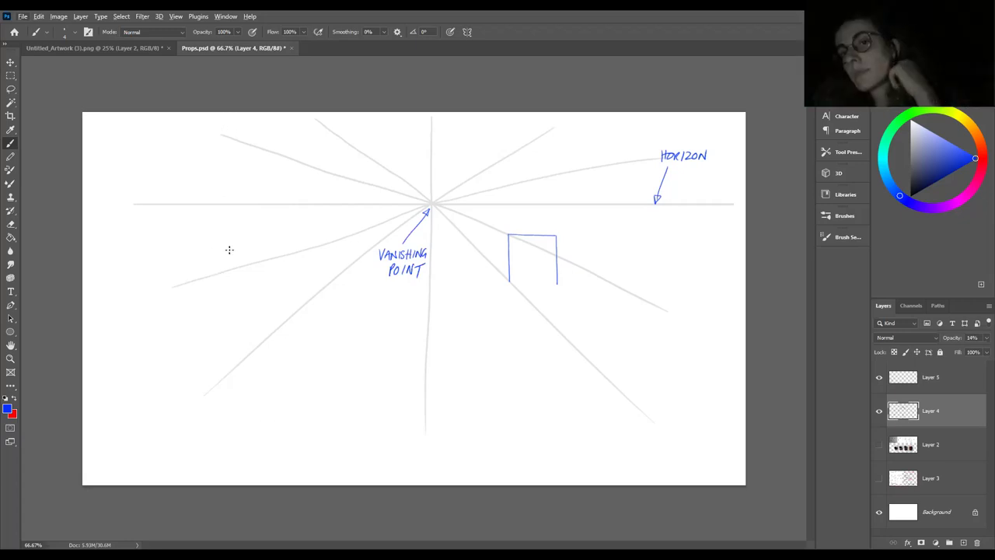
{"action": "mouse_move", "coordinate": [230, 116]}
{"action": "left_mouse_down"}
{"action": "mouse_move", "coordinate": [730, 119]}
{"action": "mouse_move", "coordinate": [725, 360]}
{"action": "left_mouse_up"}
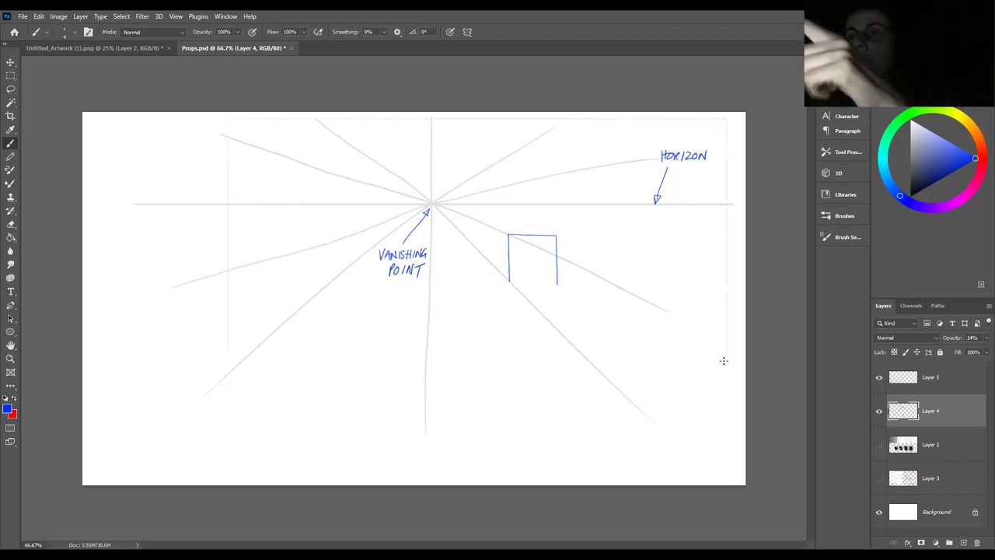
{"action": "left_click_drag", "start_coordinate": [228, 352], "coordinate": [707, 352]}
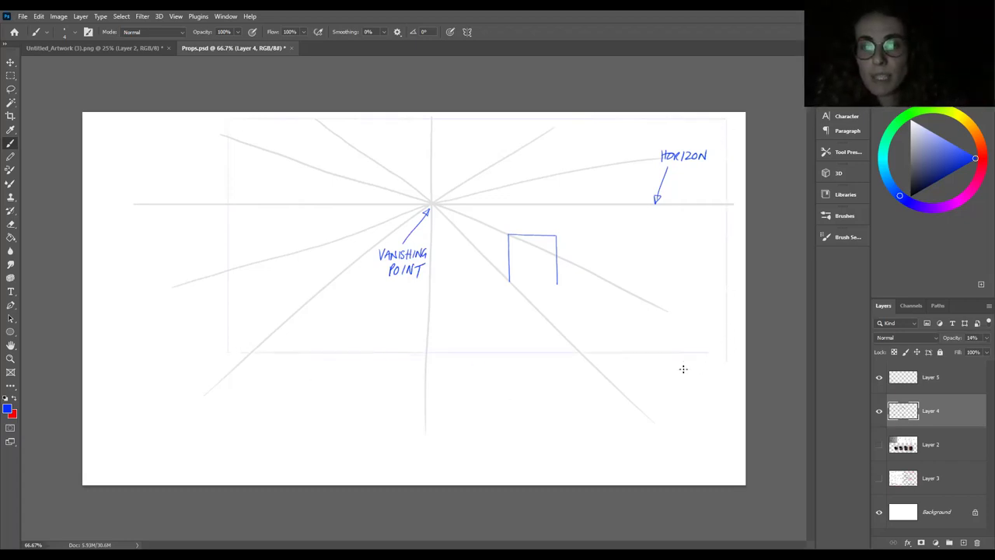
{"action": "key", "text": "ctrl+z"}
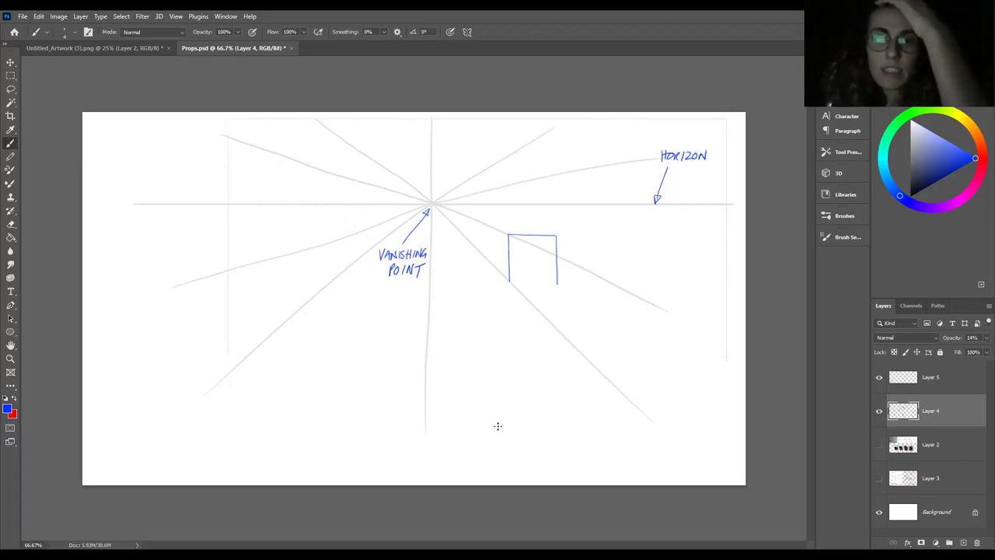
{"action": "left_click_drag", "start_coordinate": [227, 352], "coordinate": [722, 355]}
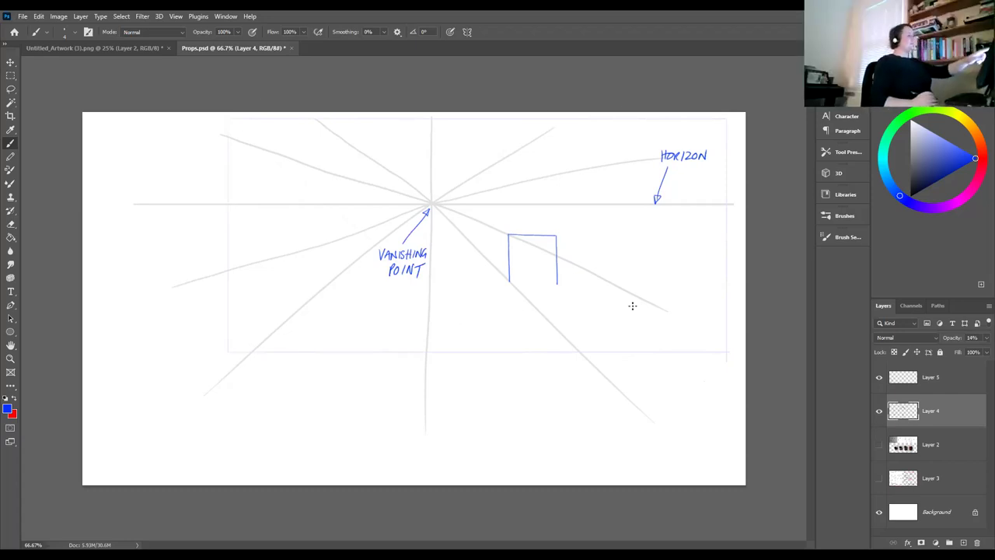
Close the blue square on Layer 5 with a straight bottom edge
{"action": "left_click", "coordinate": [956, 378]}
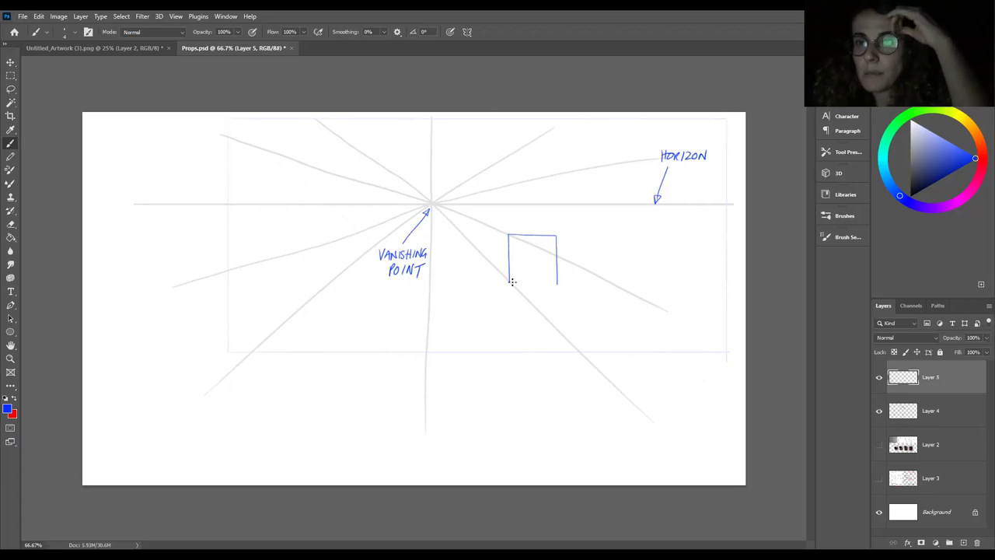
{"action": "left_click_drag", "start_coordinate": [510, 281], "coordinate": [554, 283]}
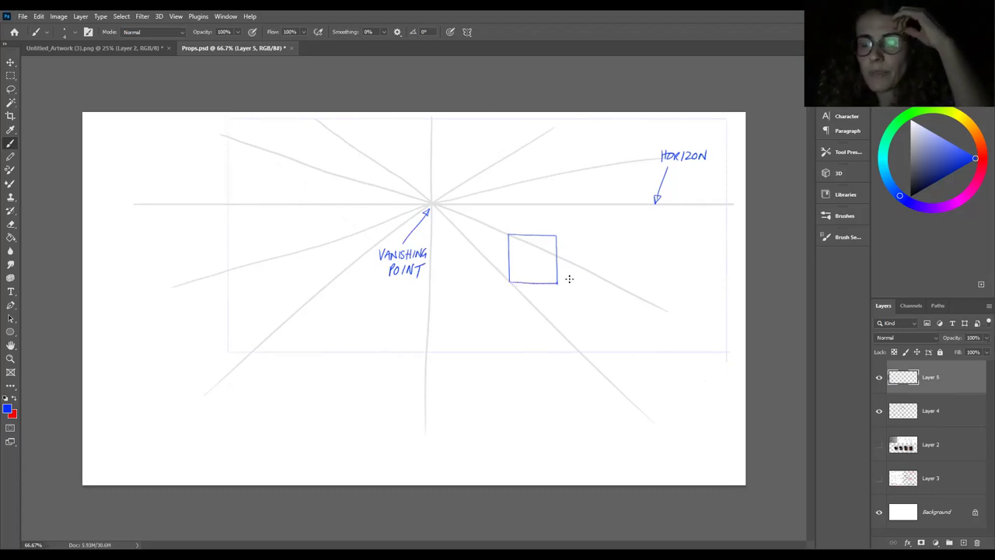
{"action": "key", "text": "ctrl+z"}
{"action": "left_click_drag", "start_coordinate": [510, 282], "coordinate": [555, 283]}
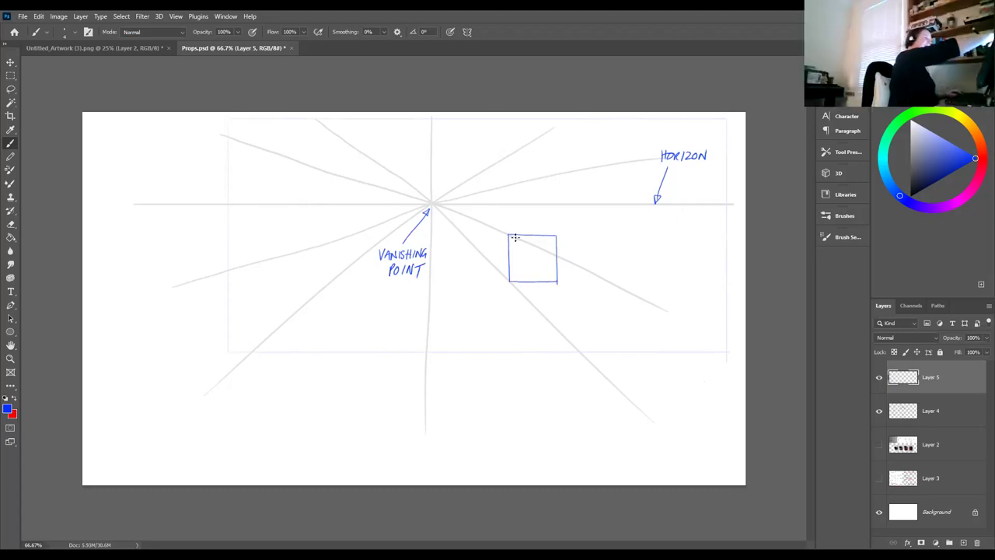
Extend the square's left corners forward along the guides, join them with a vertical edge, and draw the front face's top edge
{"action": "mouse_move", "coordinate": [506, 234]}
{"action": "left_mouse_down"}
{"action": "mouse_move", "coordinate": [519, 240]}
{"action": "mouse_move", "coordinate": [533, 245]}
{"action": "mouse_move", "coordinate": [526, 298]}
{"action": "left_mouse_up"}
{"action": "key", "text": "ctrl+z"}
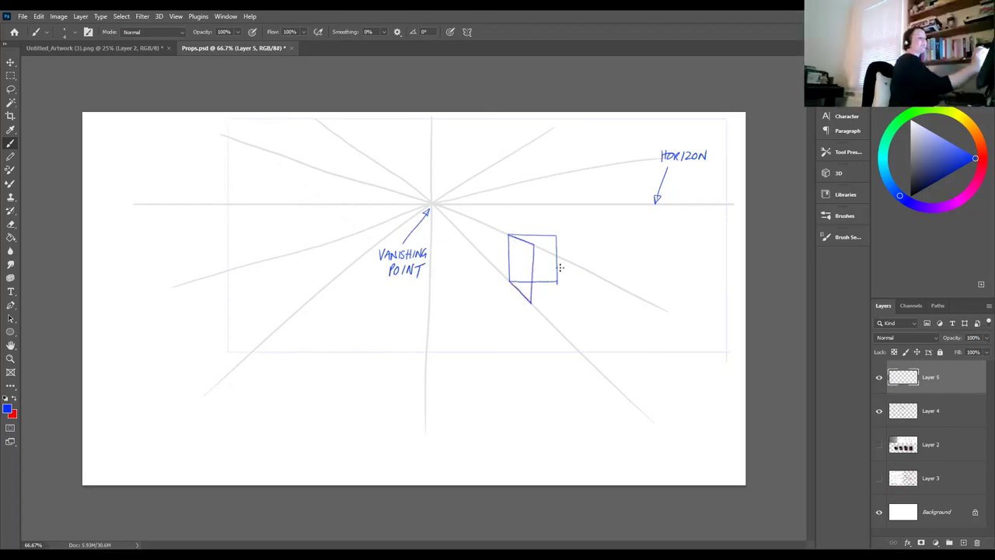
{"action": "left_click_drag", "start_coordinate": [551, 246], "coordinate": [578, 247]}
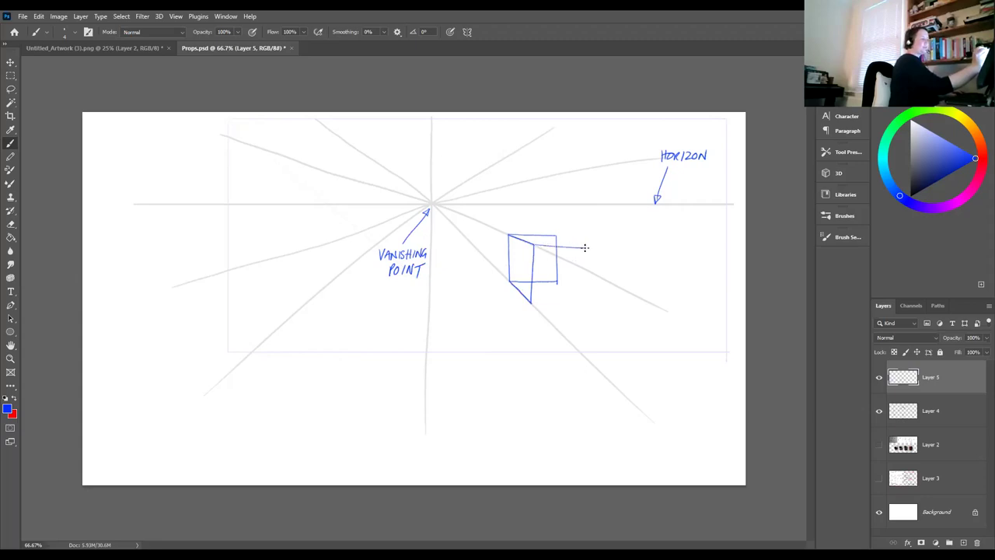
{"action": "left_click_drag", "start_coordinate": [530, 303], "coordinate": [577, 301]}
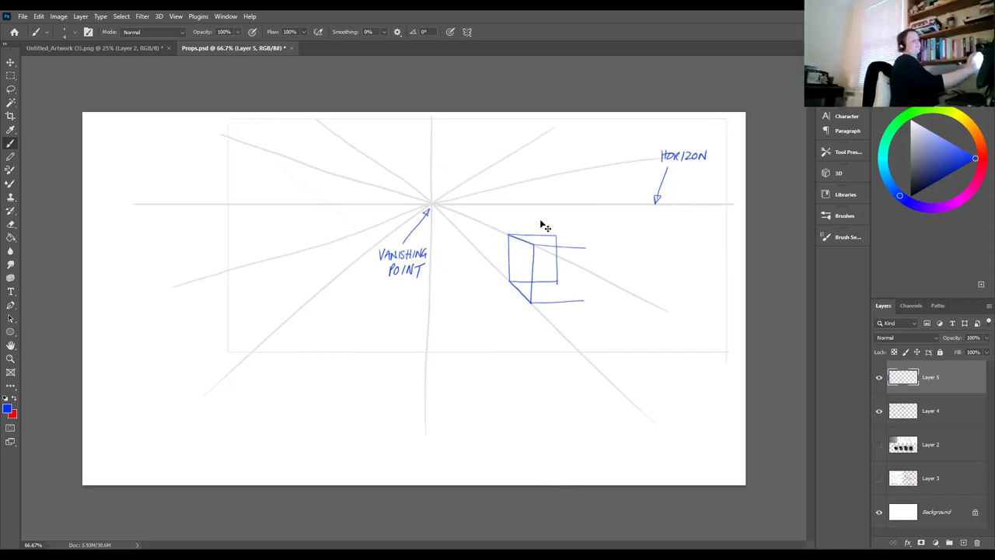
{"action": "key", "text": "ctrl+z"}
Draw a blue perspective line from the vanishing point through the back square's lower-right corner to the picture frame's lower edge
{"action": "left_click_drag", "start_coordinate": [452, 217], "coordinate": [524, 267]}
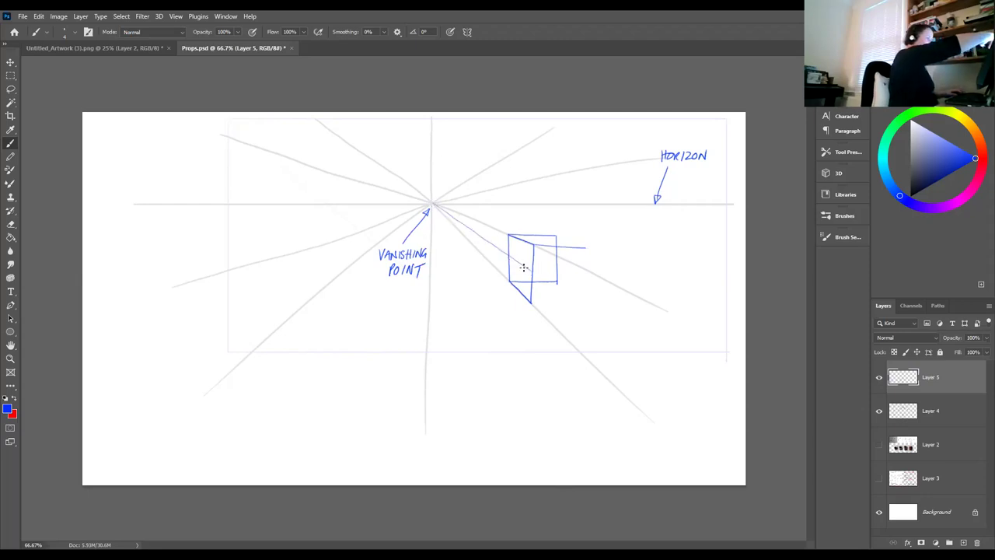
{"action": "key", "text": "ctrl+z"}
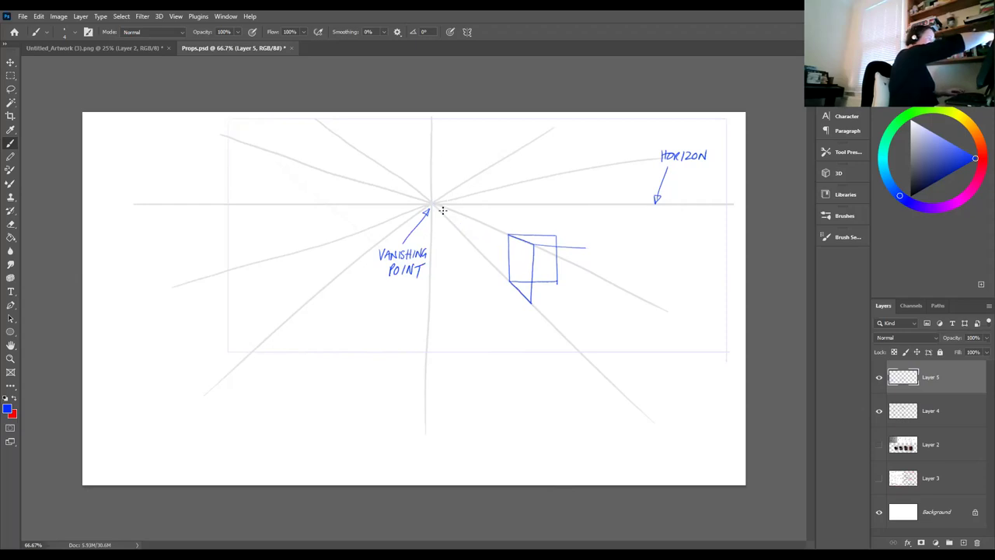
{"action": "left_click_drag", "start_coordinate": [434, 205], "coordinate": [661, 351]}
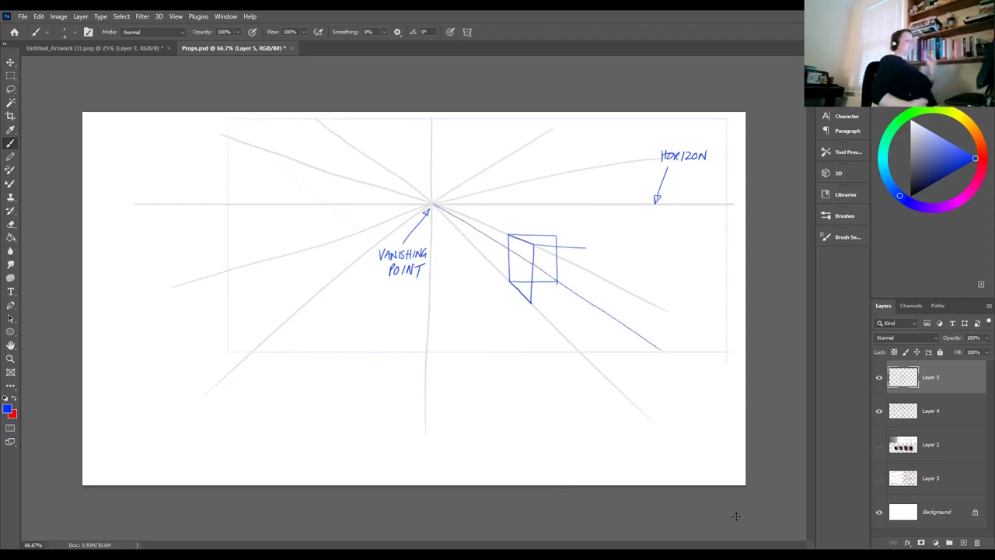
Complete the box's front face with its bottom and right edges, extending the top edge to meet the corner
{"action": "left_click_drag", "start_coordinate": [532, 305], "coordinate": [591, 305]}
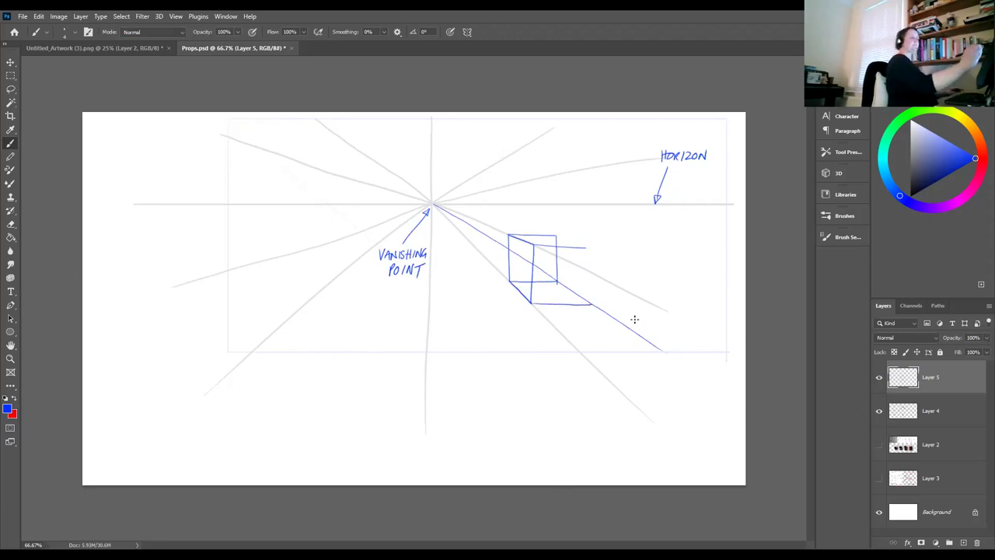
{"action": "left_click_drag", "start_coordinate": [591, 248], "coordinate": [590, 304]}
{"action": "left_click_drag", "start_coordinate": [581, 248], "coordinate": [591, 248]}
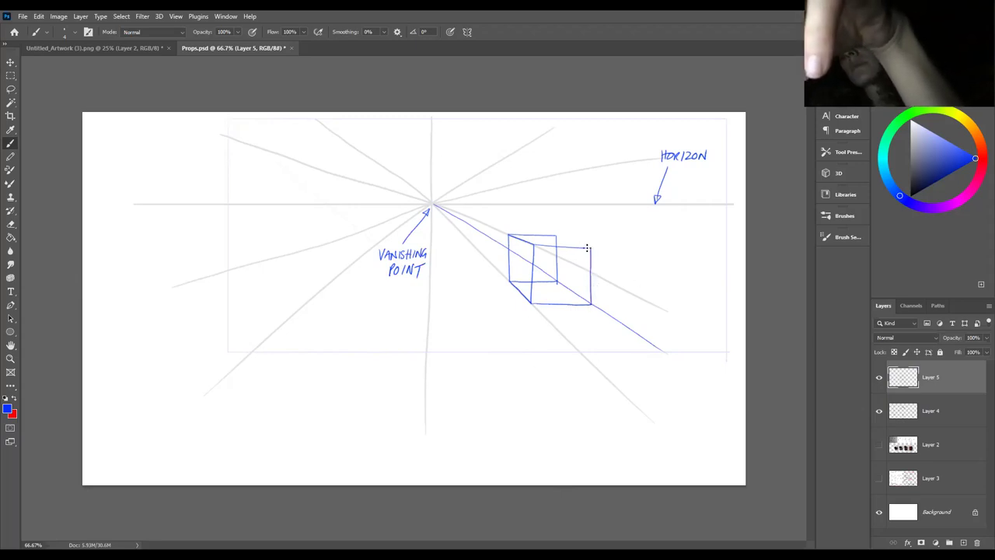
Mark the box's four bottom corners with red dots and add red arrowheads toward the vanishing point on the two base lines
{"action": "key", "text": "x"}
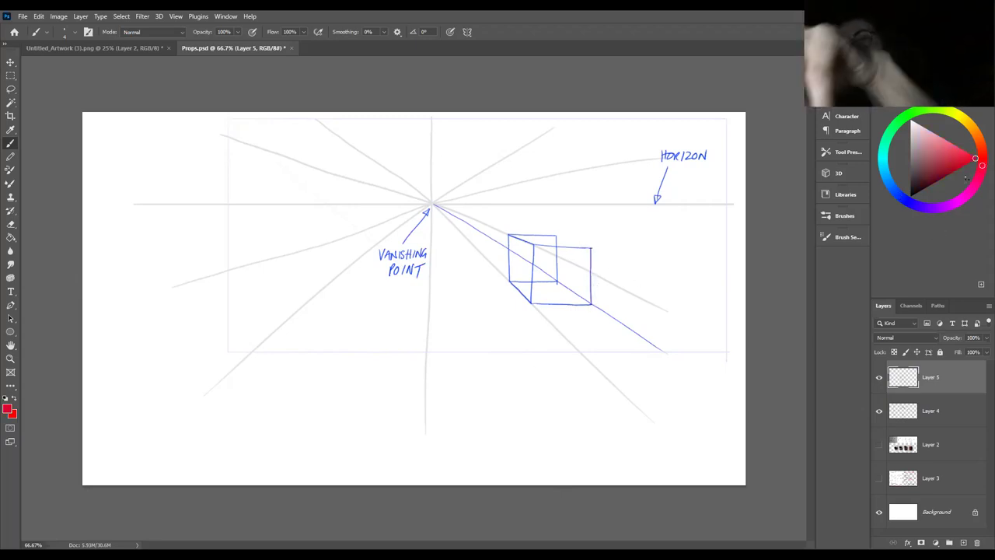
{"action": "left_click", "coordinate": [557, 281]}
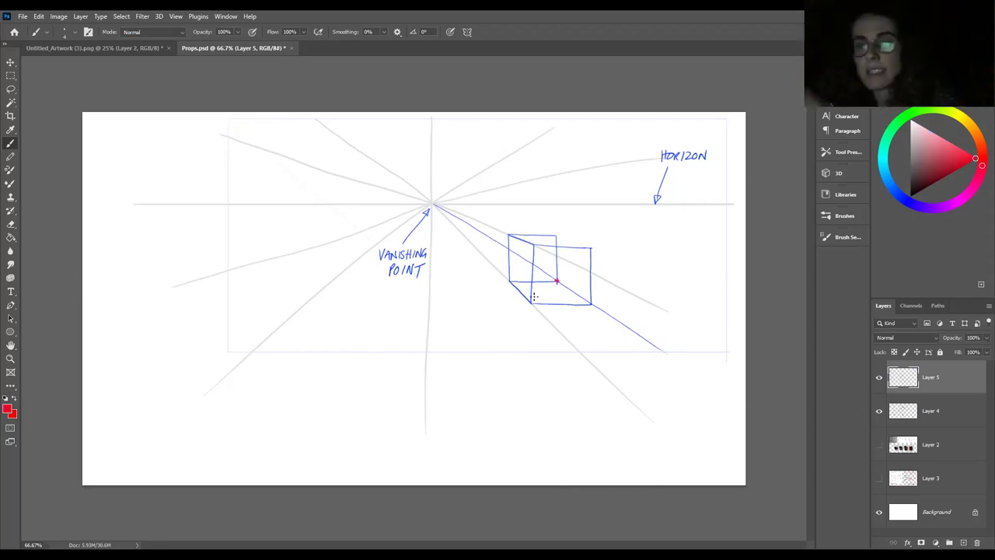
{"action": "left_click", "coordinate": [510, 281]}
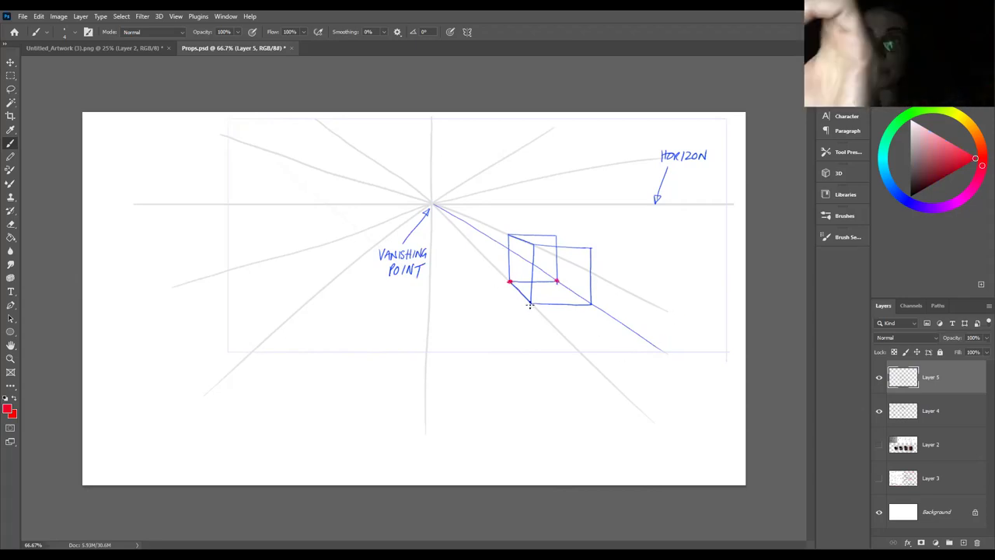
{"action": "left_click", "coordinate": [592, 303]}
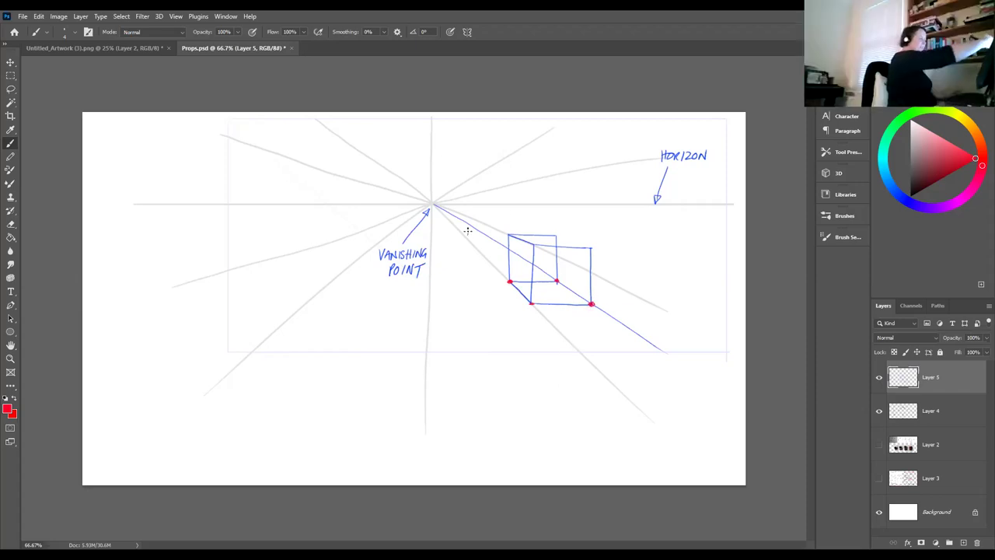
{"action": "left_click_drag", "start_coordinate": [477, 229], "coordinate": [482, 233]}
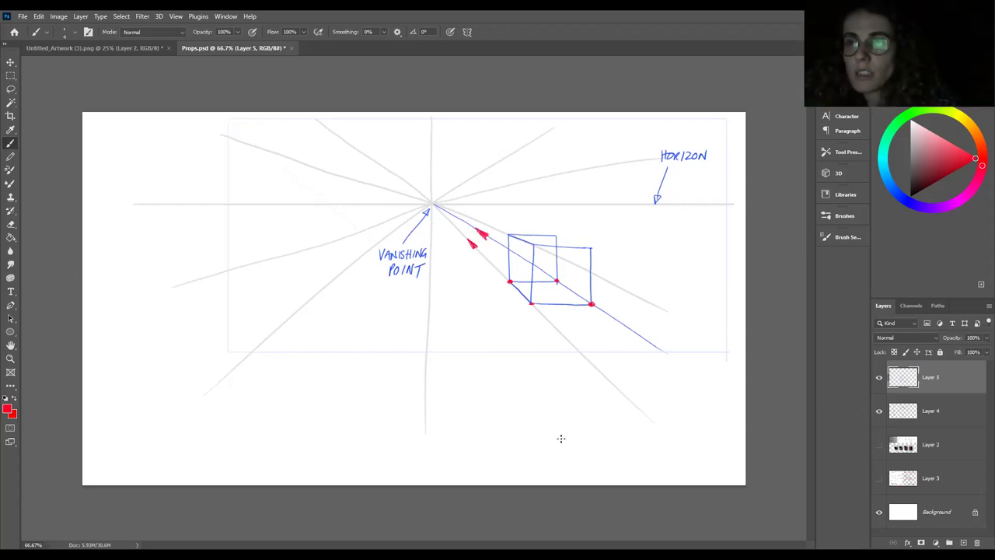
Draw a blue line from the vanishing point through the box's upper-right corners and add a red arrowhead on it
{"action": "left_click", "coordinate": [900, 194]}
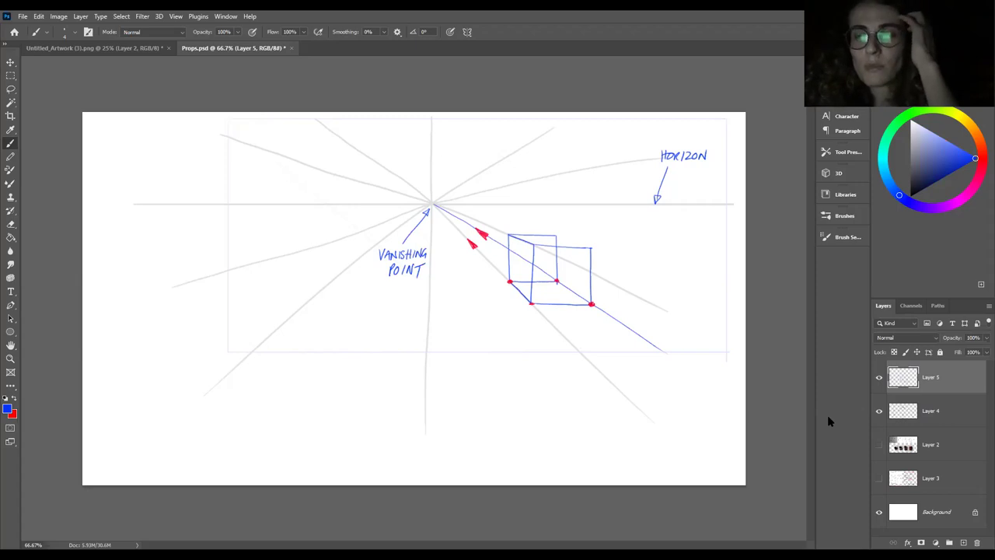
{"action": "left_click_drag", "start_coordinate": [433, 205], "coordinate": [670, 277]}
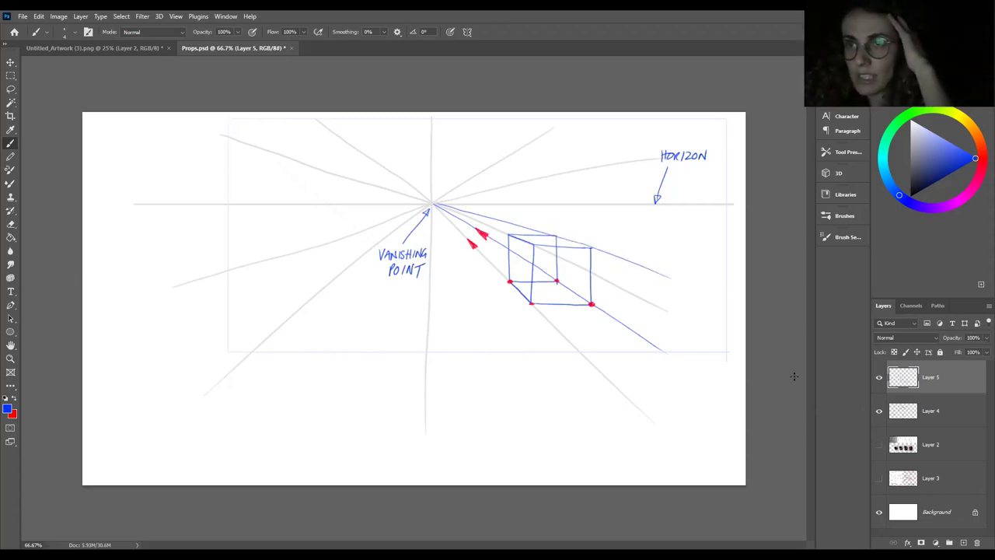
{"action": "left_click", "coordinate": [982, 157]}
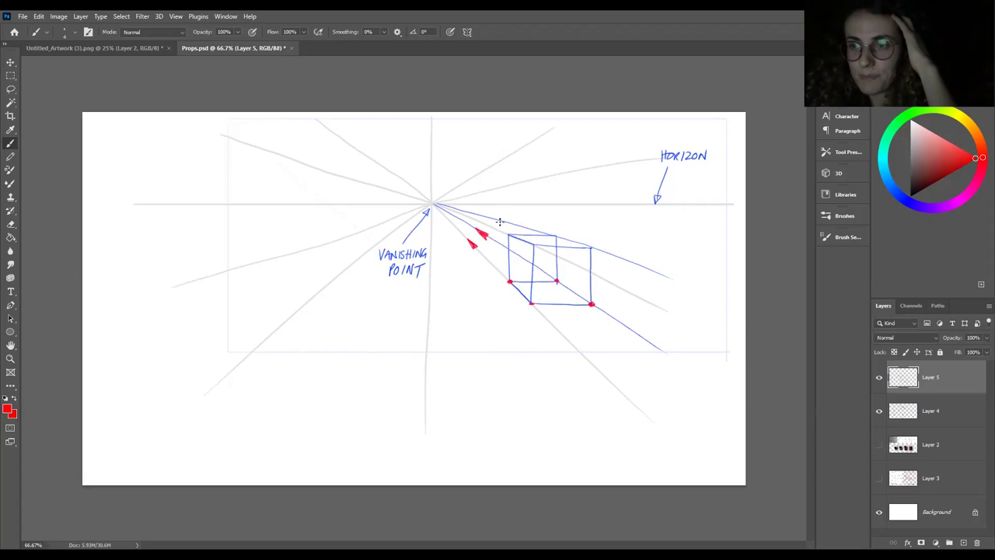
{"action": "left_click_drag", "start_coordinate": [497, 220], "coordinate": [501, 225]}
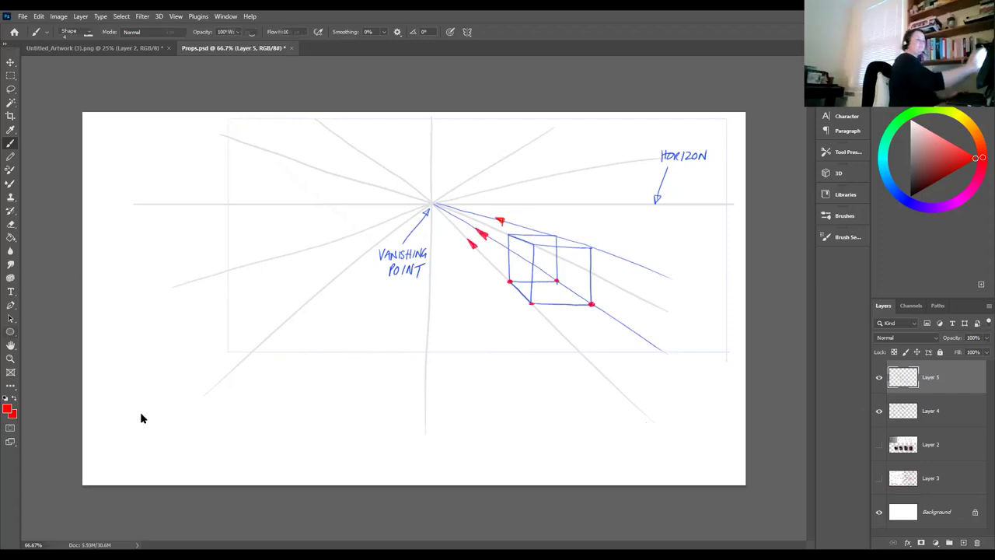
Draw a red-filled ellipse about 257 by 55 px on a new layer, just below the horizon and above the box's upper-right corner
{"action": "left_click", "coordinate": [10, 331]}
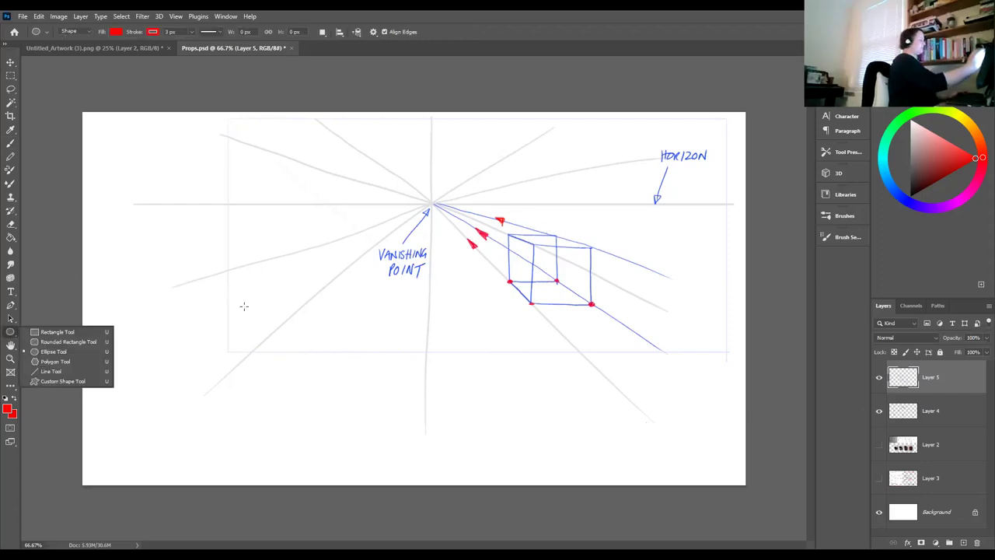
{"action": "left_click", "coordinate": [54, 351]}
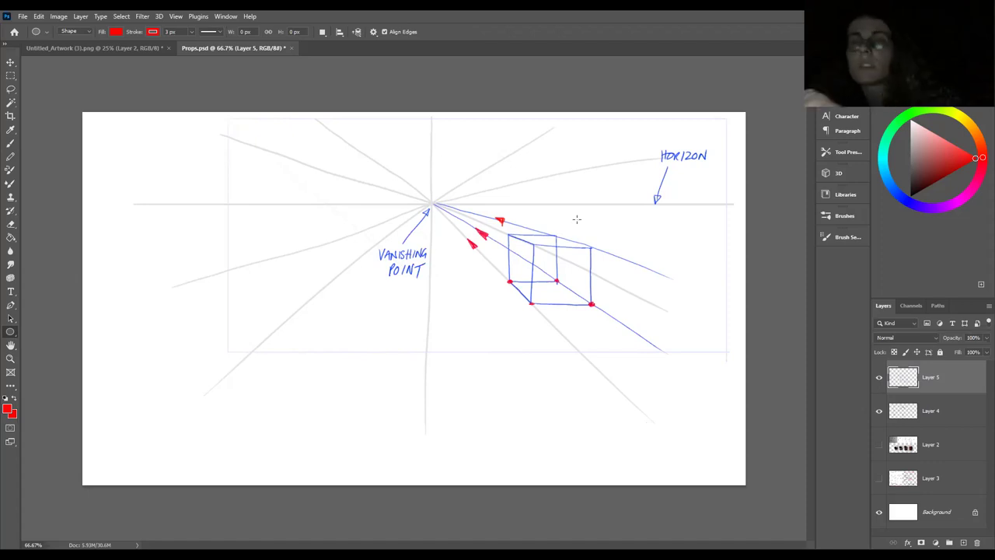
{"action": "left_click", "coordinate": [965, 544]}
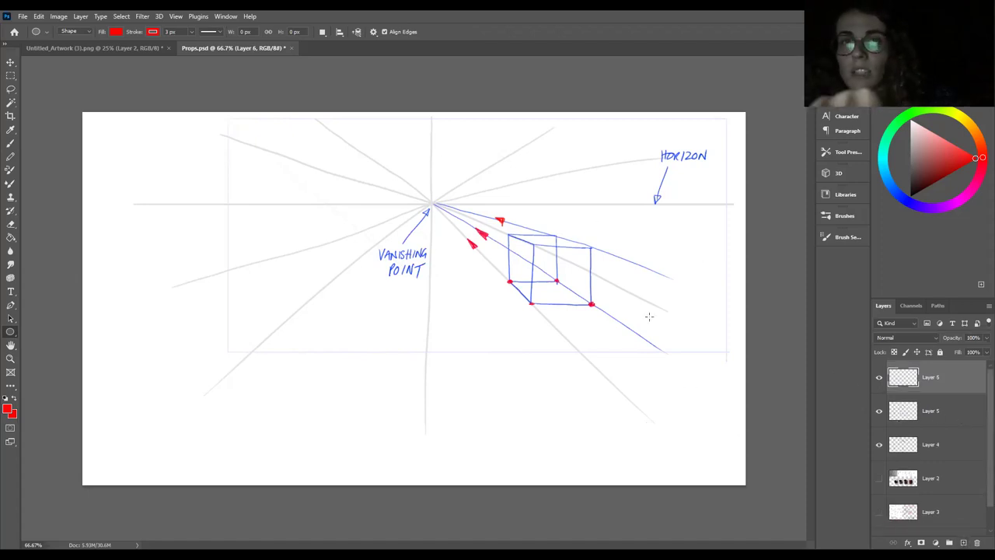
{"action": "left_click_drag", "start_coordinate": [570, 216], "coordinate": [658, 232]}
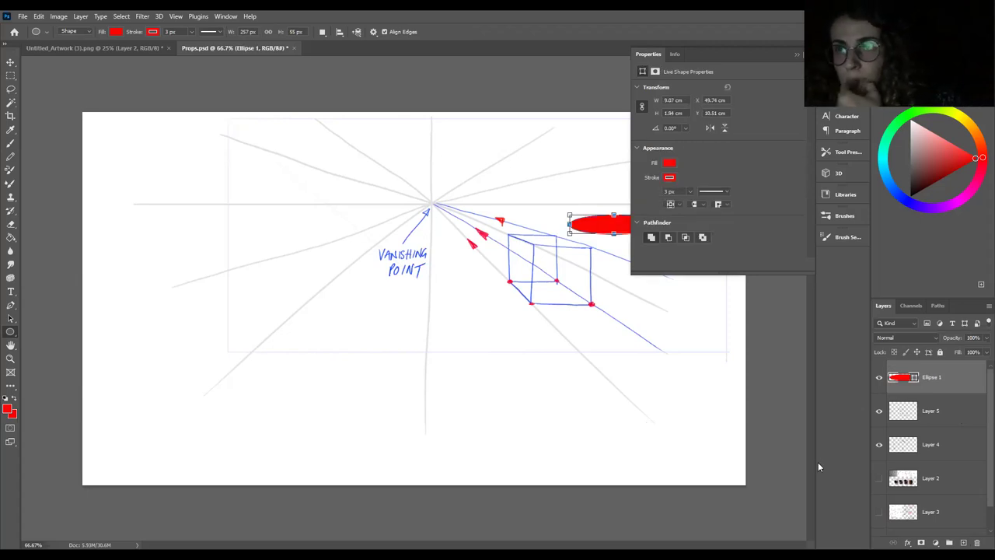
Create a second ellipse of 257 by 55 px and collapse the shape properties
{"action": "left_click", "coordinate": [550, 235]}
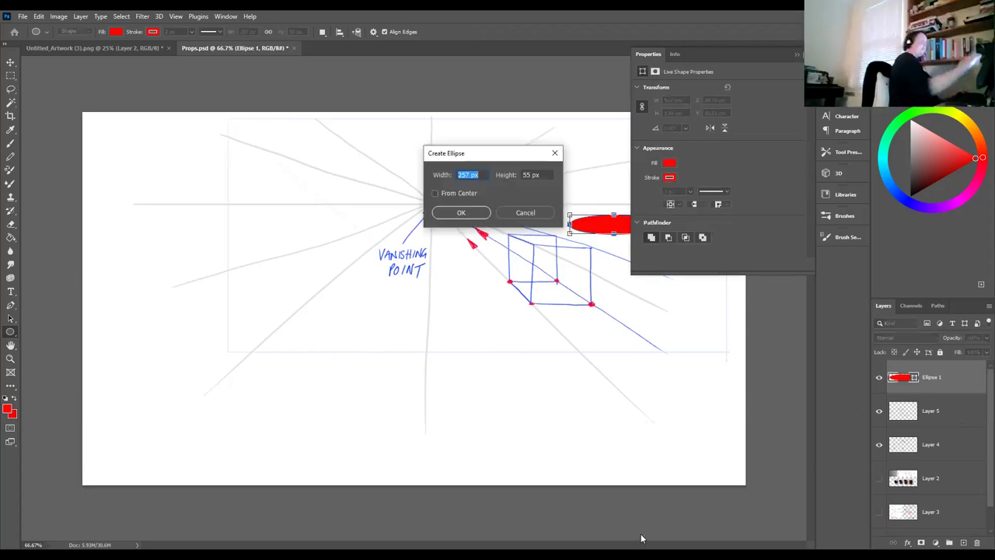
{"action": "left_click", "coordinate": [478, 211]}
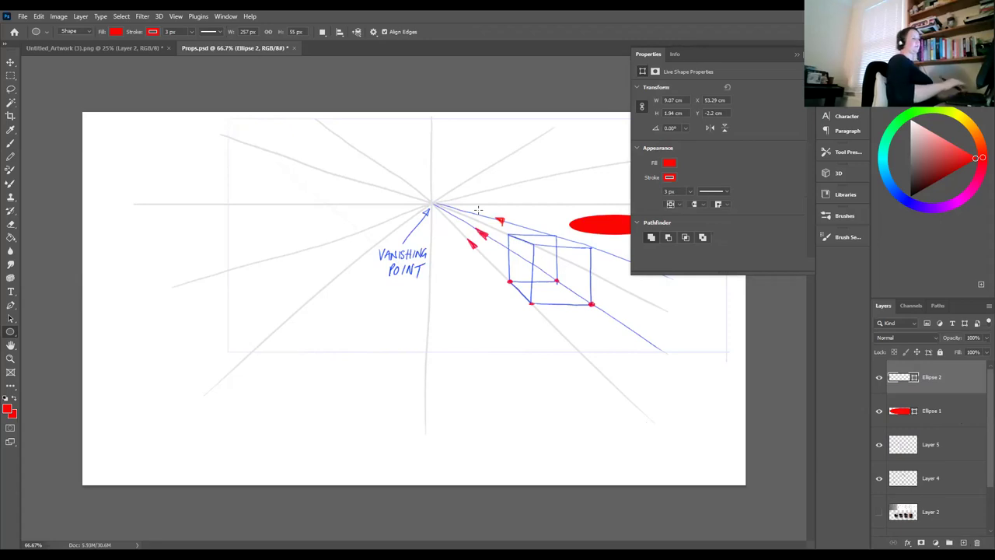
{"action": "left_click", "coordinate": [796, 57]}
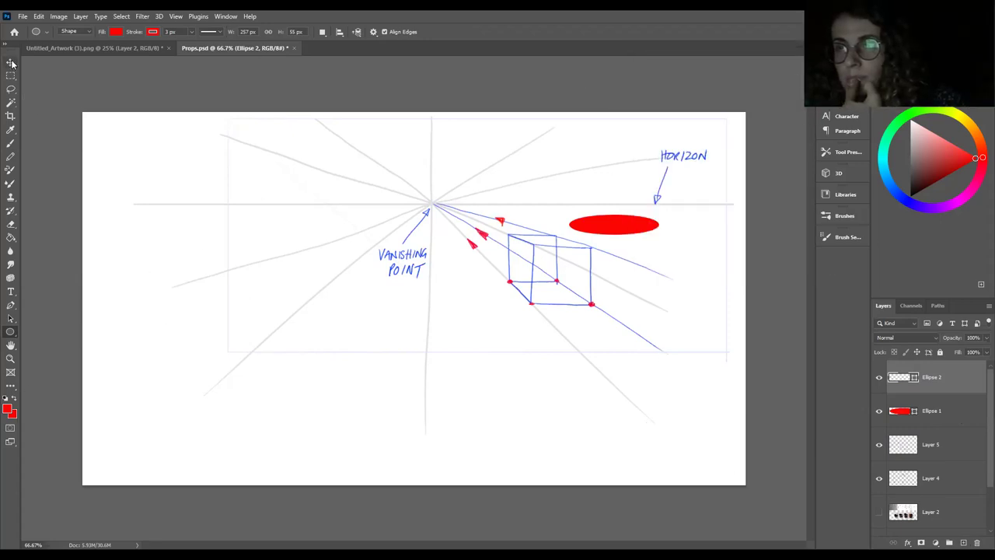
{"action": "key", "text": "ctrl+t"}
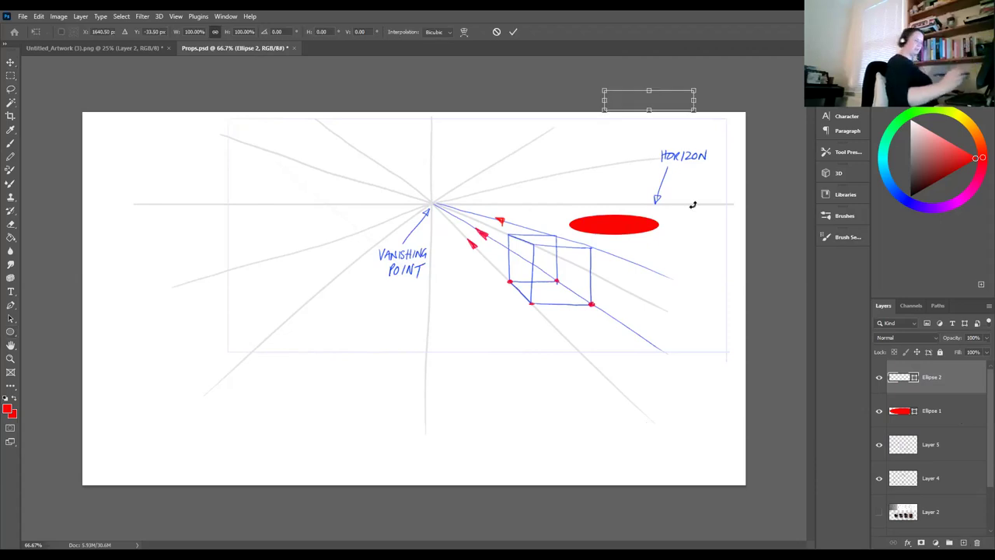
Move the first red ellipse onto the top face of the blue box
{"action": "left_click", "coordinate": [942, 412]}
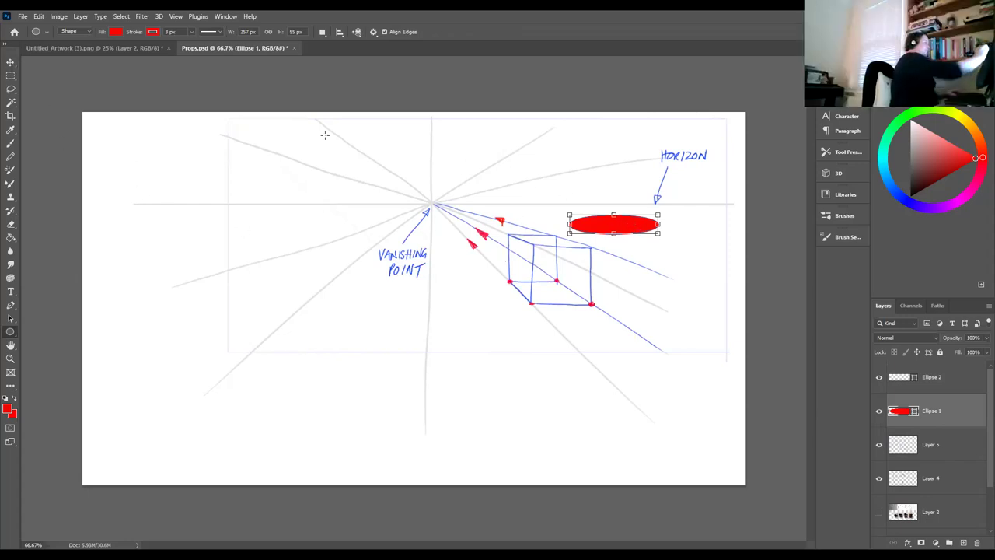
{"action": "key", "text": "v"}
{"action": "left_click_drag", "start_coordinate": [631, 229], "coordinate": [550, 231]}
Try to scale the red ellipse to about 50% to fit the box's top face, and undo the scaling
{"action": "key", "text": "ctrl+t"}
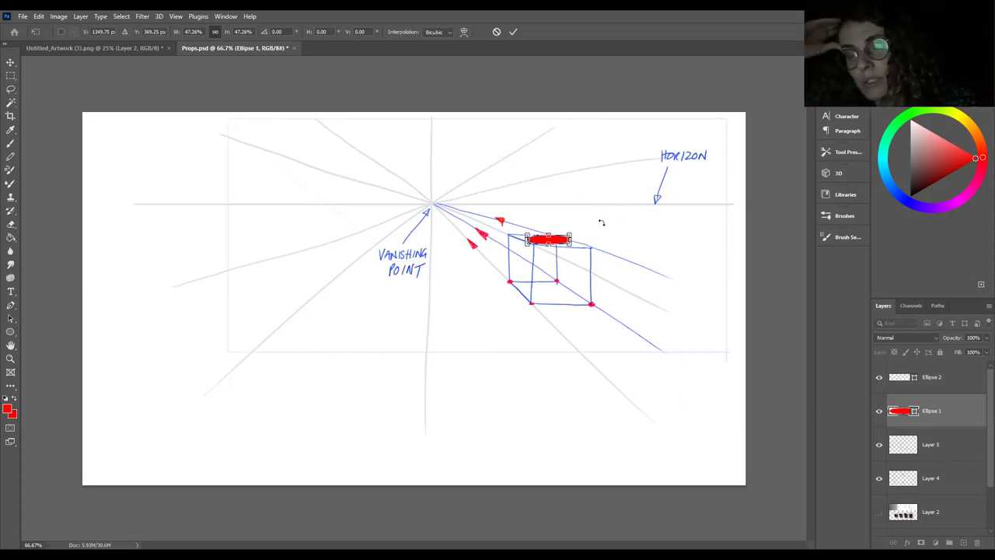
{"action": "left_click_drag", "start_coordinate": [568, 241], "coordinate": [571, 241]}
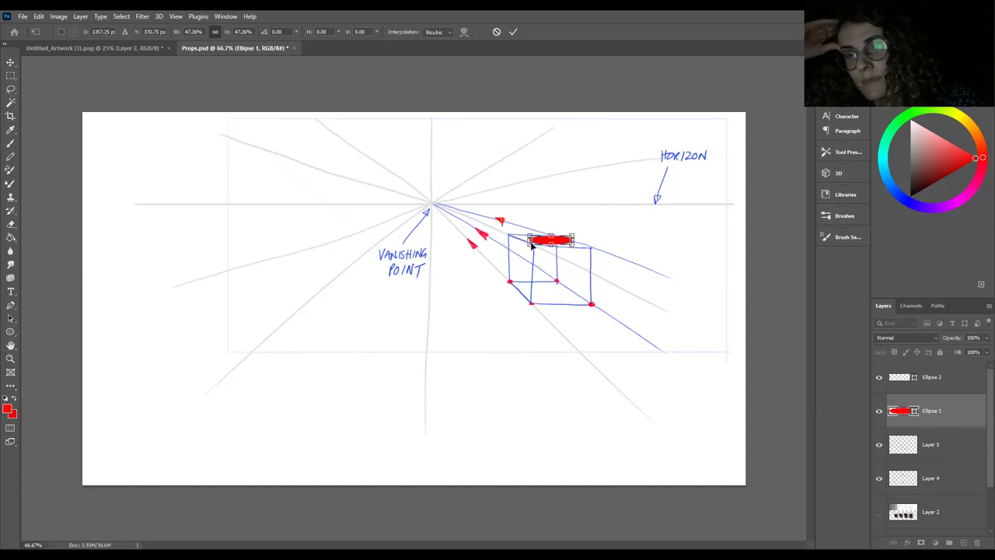
{"action": "left_click_drag", "start_coordinate": [527, 241], "coordinate": [568, 244]}
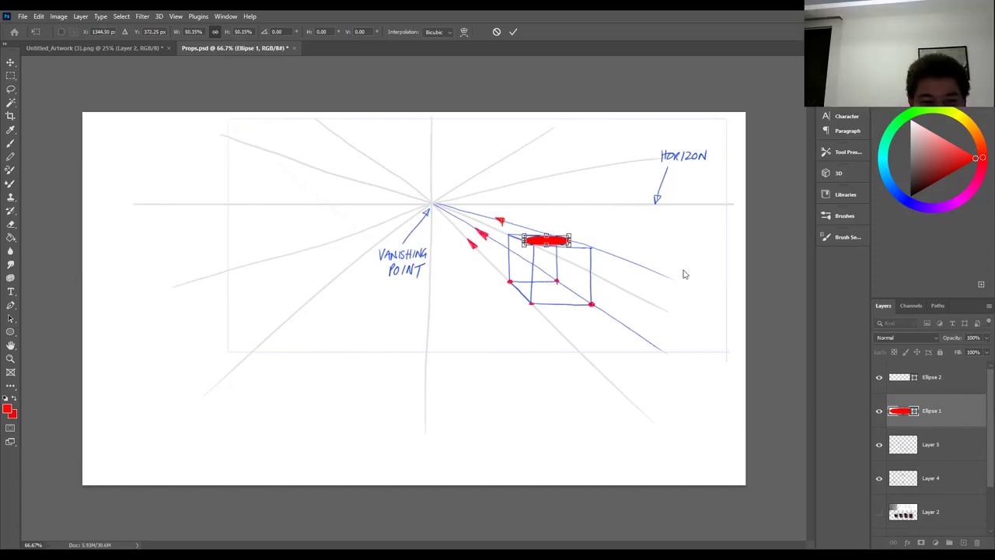
{"action": "key", "text": "Return"}
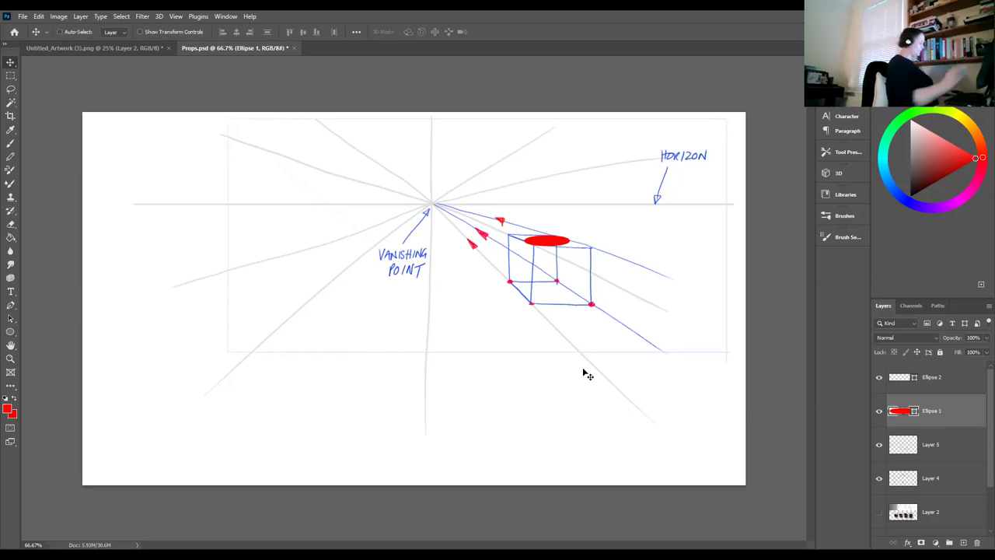
{"action": "key", "text": "ctrl"}
{"action": "key", "text": "ctrl+z"}
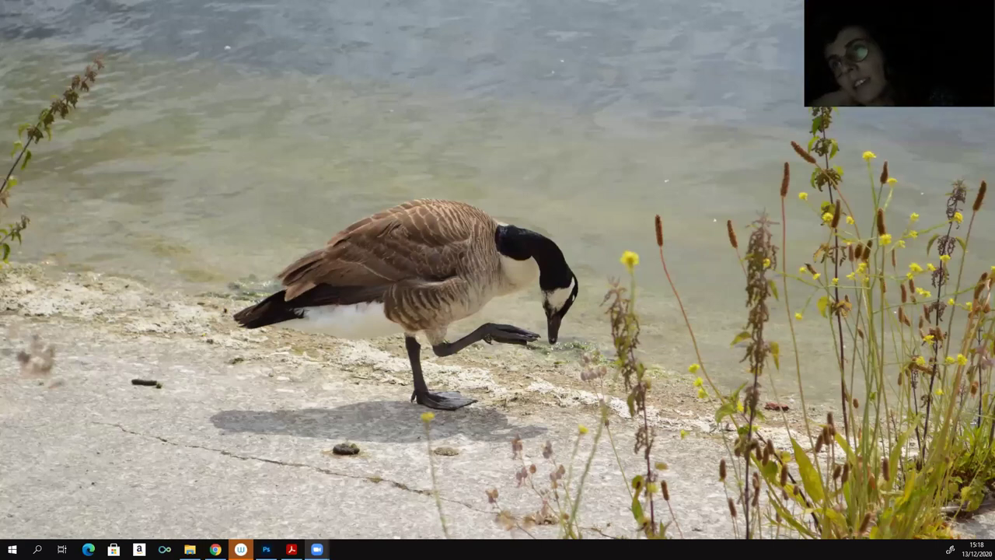
Switch back to Photoshop and scale the red ellipse on the Ellipse 1 layer to about 65%
{"action": "key", "text": "alt+Tab"}
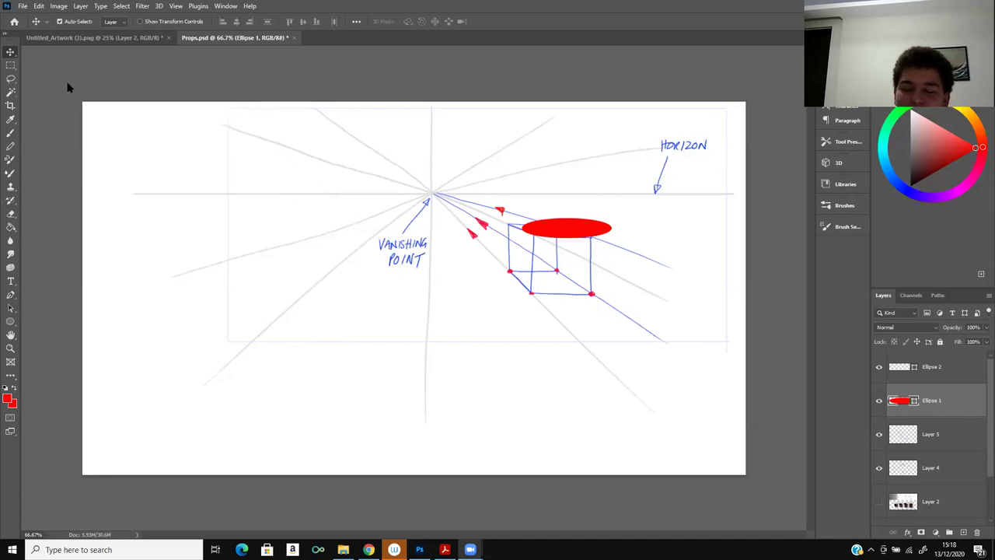
{"action": "left_click", "coordinate": [939, 433]}
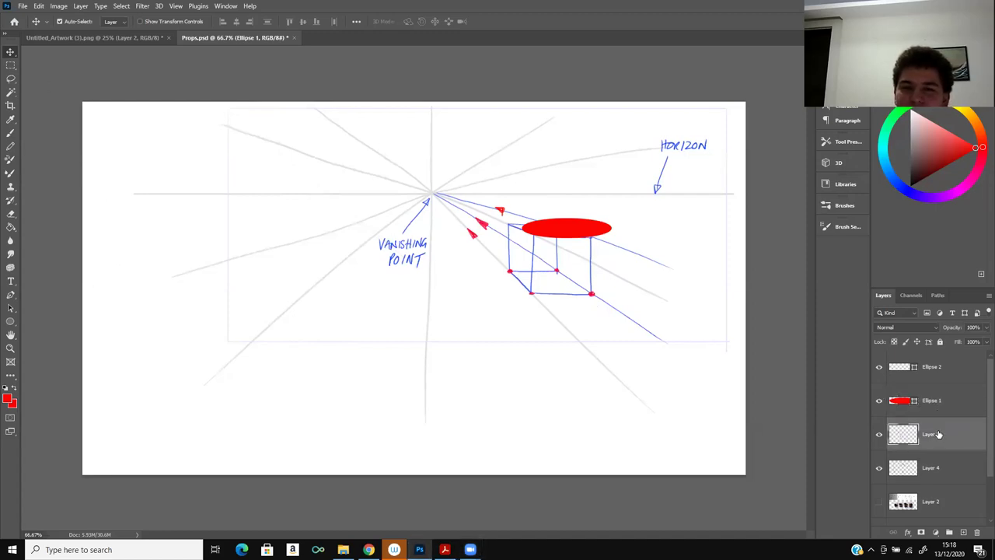
{"action": "left_click", "coordinate": [941, 403]}
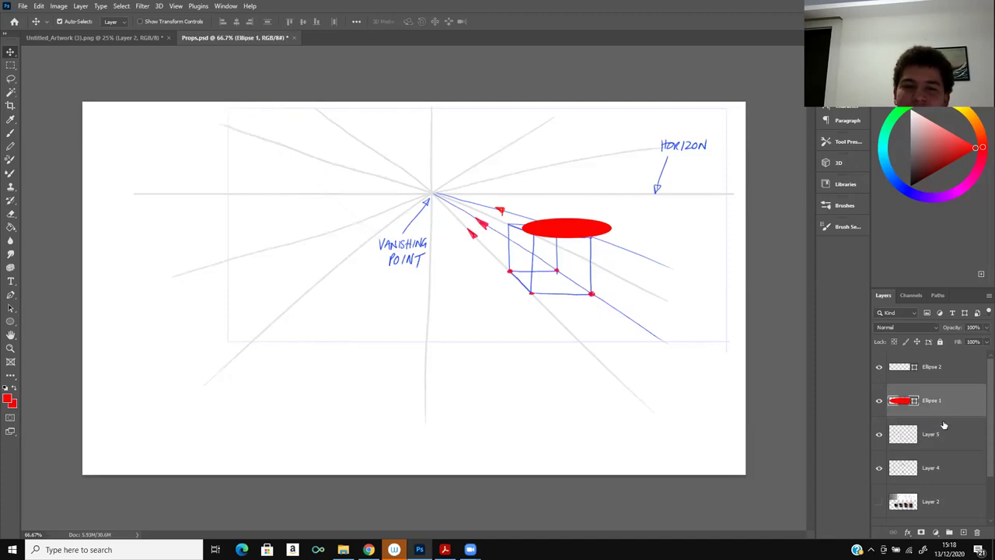
{"action": "key", "text": "ctrl+t"}
{"action": "left_click_drag", "start_coordinate": [610, 235], "coordinate": [580, 226]}
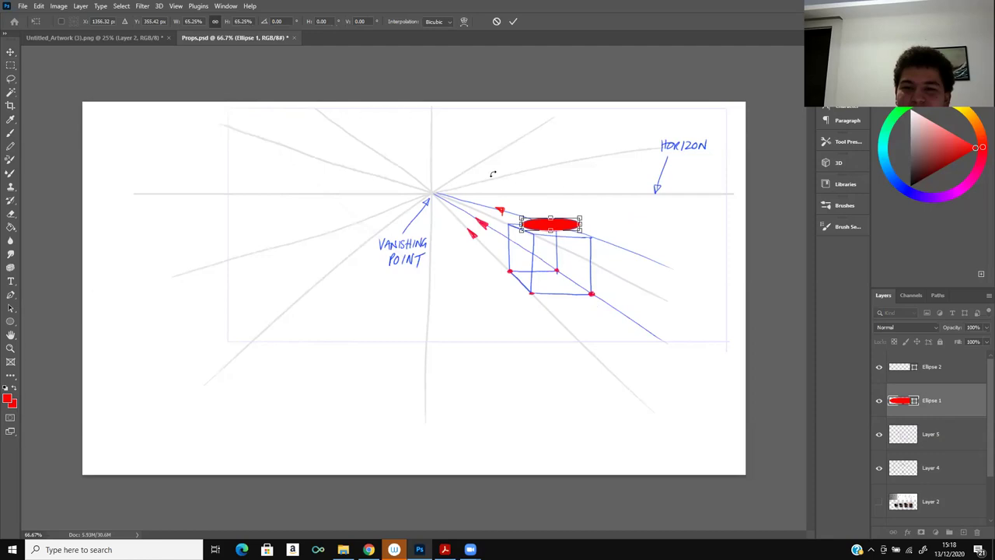
{"action": "left_click", "coordinate": [11, 52]}
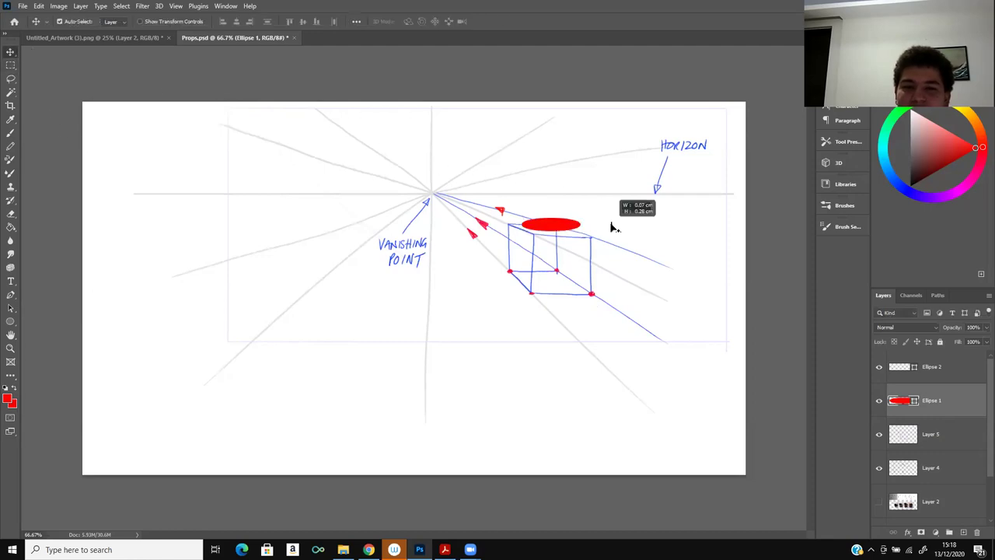
Reposition the red ellipse inside the box's top face and scale it down further to about 73%
{"action": "left_click_drag", "start_coordinate": [560, 226], "coordinate": [549, 221]}
{"action": "key", "text": "ctrl+t"}
{"action": "right_click", "coordinate": [562, 226]}
{"action": "left_click", "coordinate": [637, 232]}
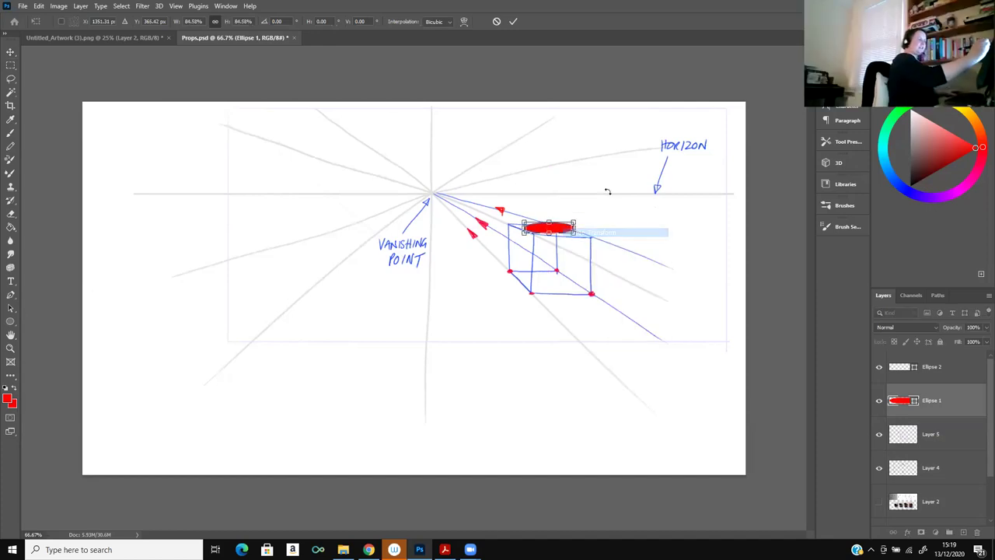
{"action": "left_click_drag", "start_coordinate": [576, 227], "coordinate": [556, 222]}
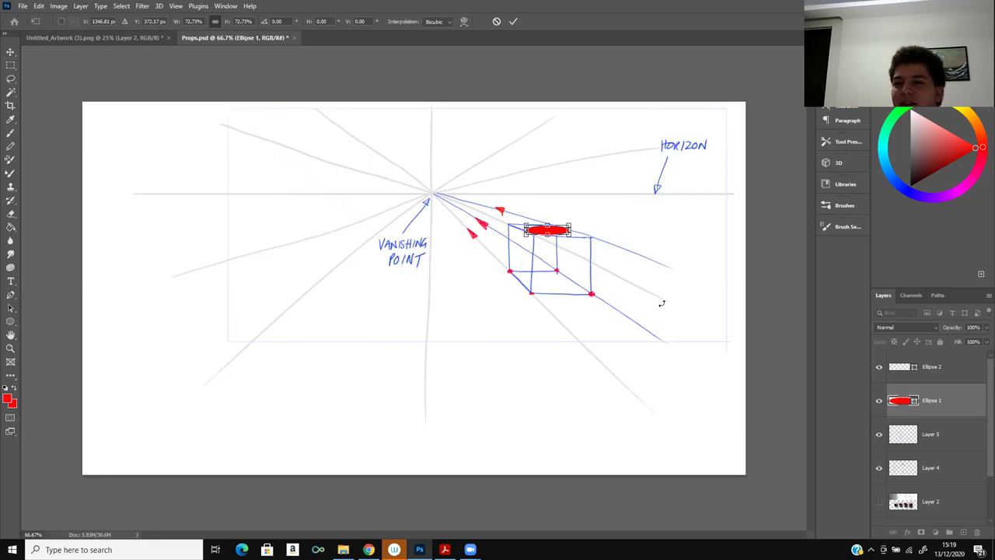
{"action": "key", "text": "Return"}
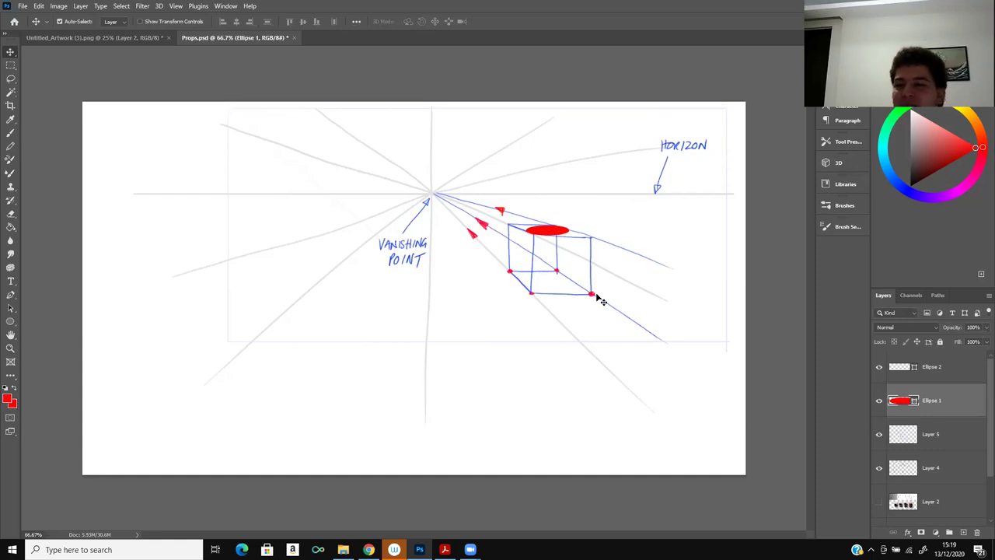
Switch to Layout_Wk8_Cartoon_Mill.pdf in Acrobat Reader and go from the Drawing Ellipses page to page 10
{"action": "left_click", "coordinate": [445, 550]}
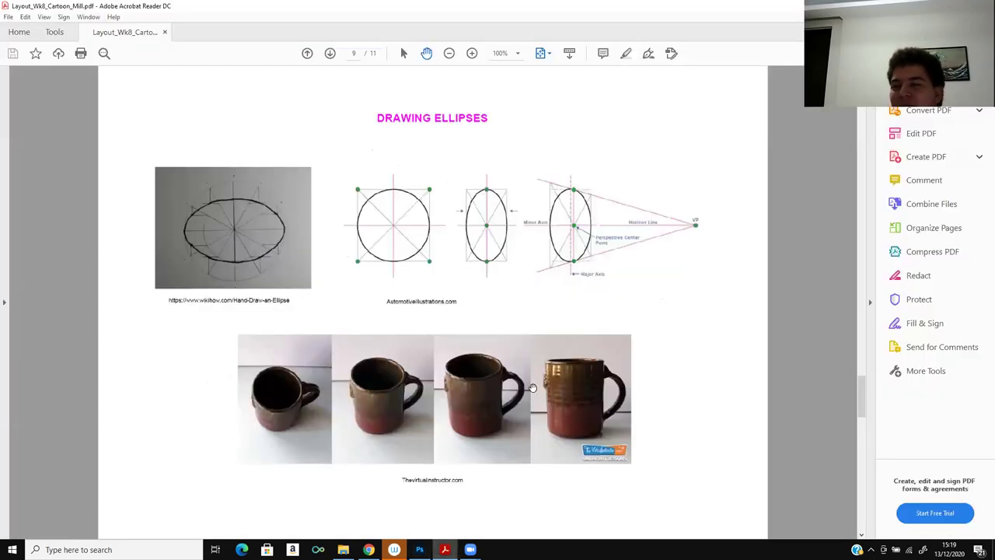
{"action": "left_click", "coordinate": [861, 397]}
{"action": "left_click_drag", "start_coordinate": [861, 396], "coordinate": [861, 402]}
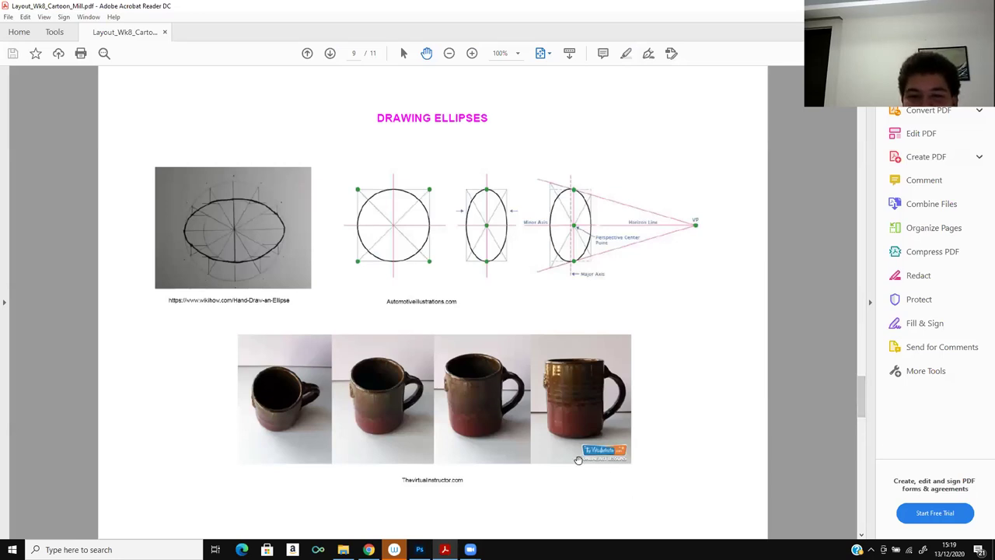
{"action": "left_click", "coordinate": [862, 400]}
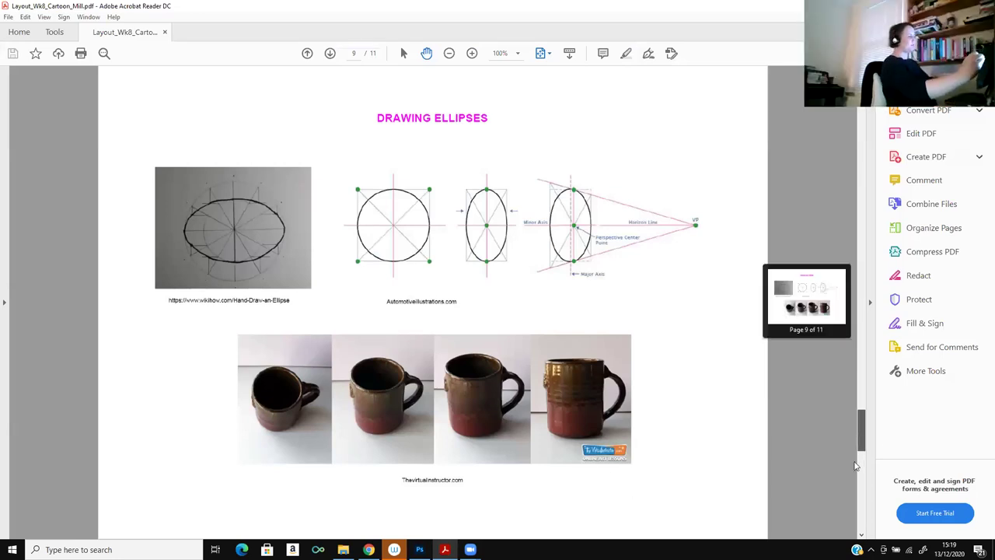
{"action": "left_click_drag", "start_coordinate": [855, 465], "coordinate": [856, 451]}
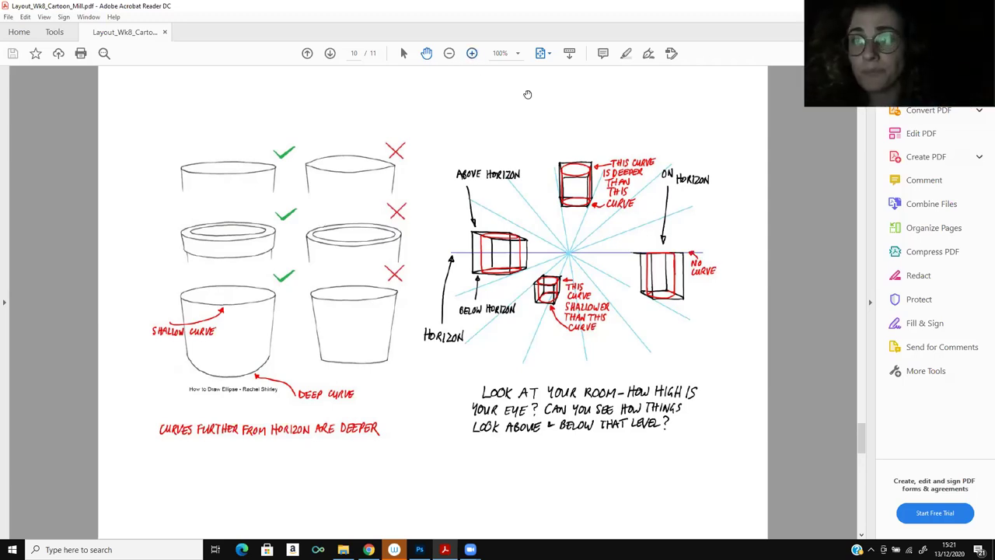
Examine page 10's ellipse curve comparisons and its cylinders above, on and below the horizon, enlarged up to 200%
{"action": "key", "text": "ctrl+2"}
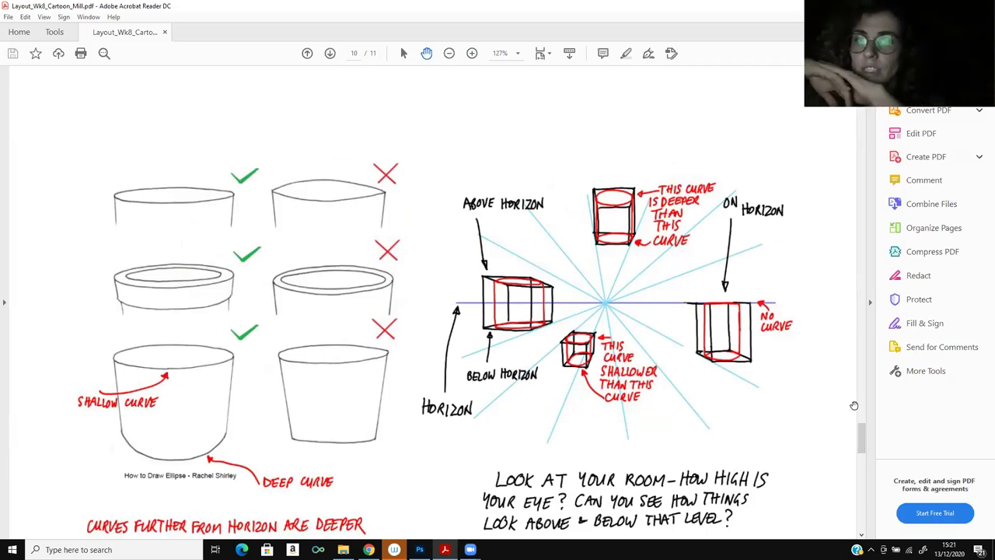
{"action": "left_click_drag", "start_coordinate": [862, 431], "coordinate": [861, 445]}
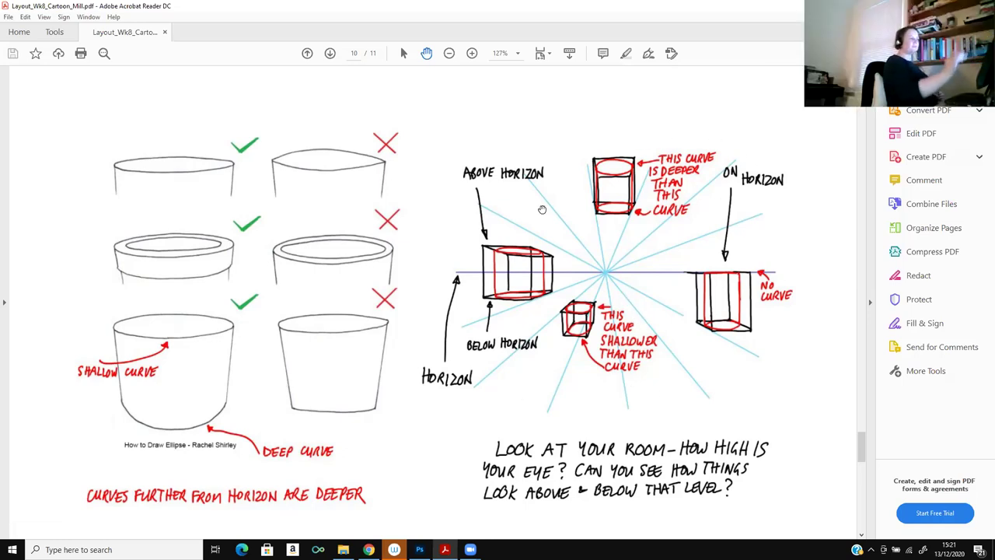
{"action": "left_click", "coordinate": [471, 55]}
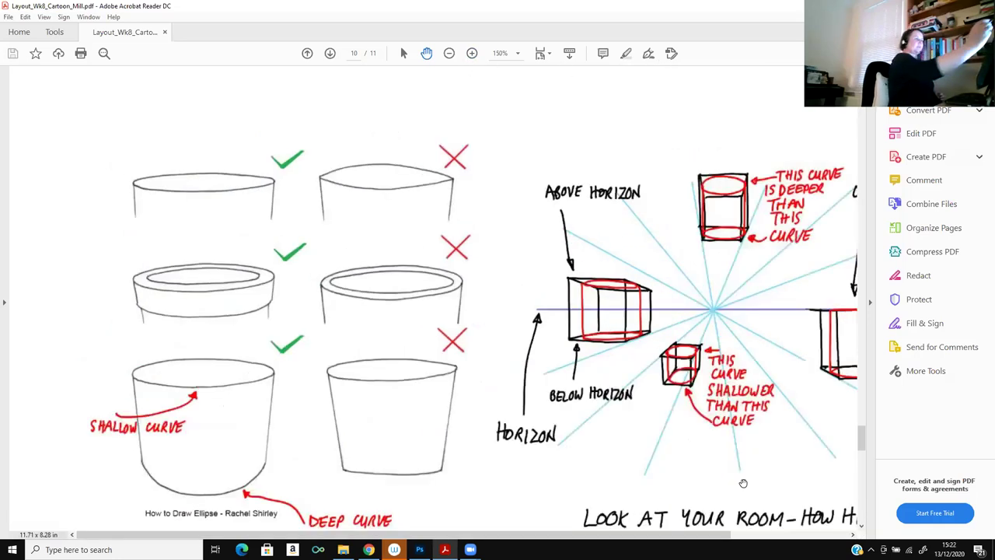
{"action": "left_click_drag", "start_coordinate": [585, 536], "coordinate": [762, 538]}
{"action": "key", "text": "ctrl+equal"}
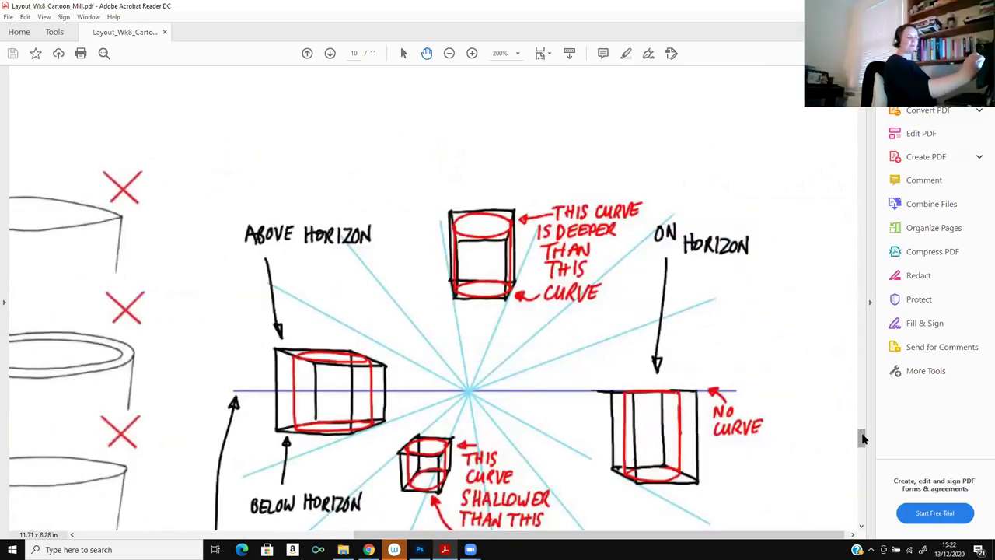
{"action": "left_click_drag", "start_coordinate": [863, 440], "coordinate": [863, 446]}
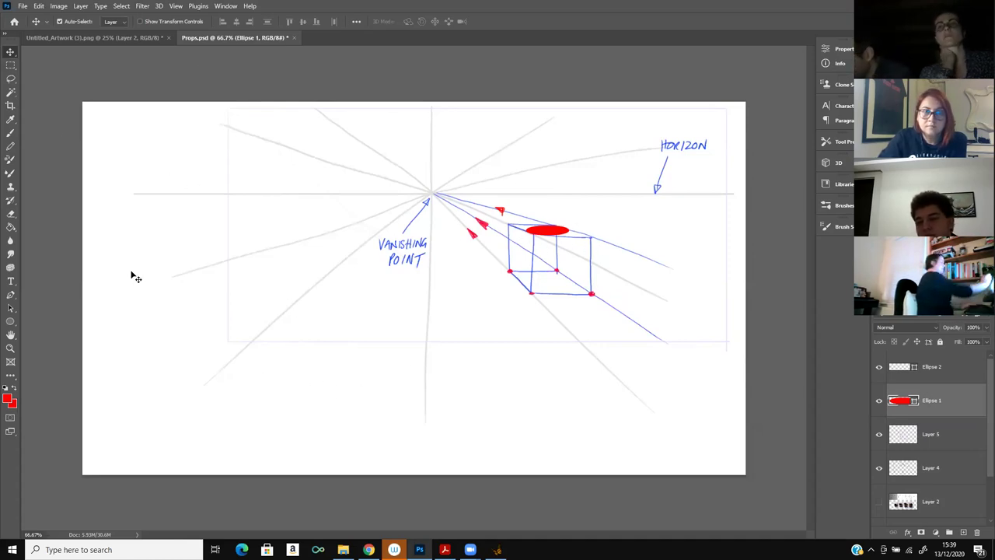
Widen the red ellipse slightly across the box's top face
{"action": "key", "text": "ctrl+t"}
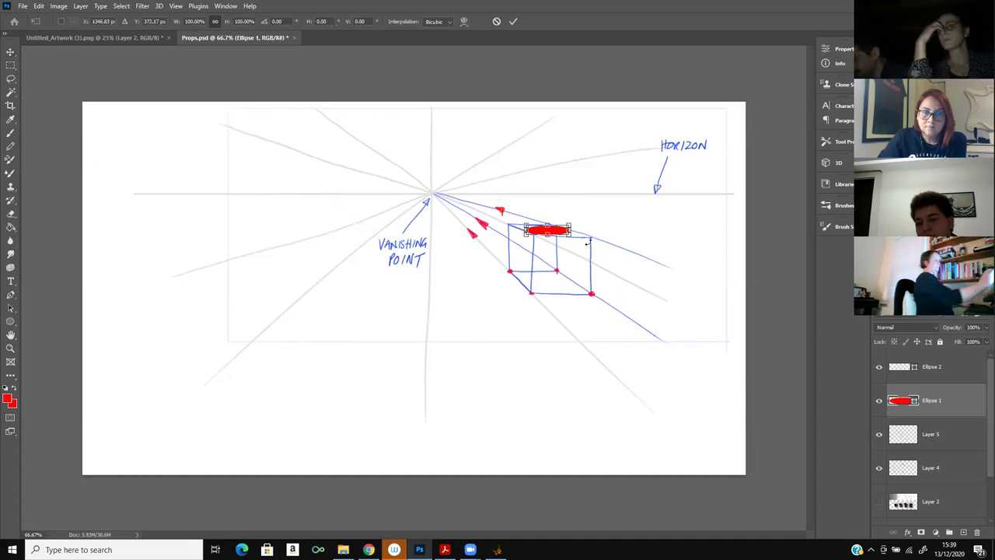
{"action": "left_click_drag", "start_coordinate": [575, 224], "coordinate": [576, 234]}
{"action": "key", "text": "Return"}
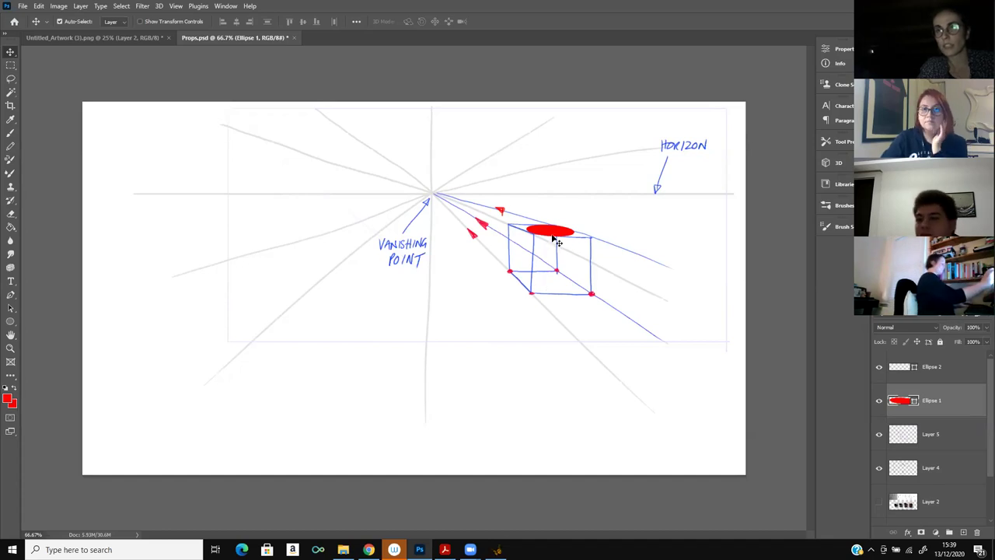
{"action": "key", "text": "ctrl+t"}
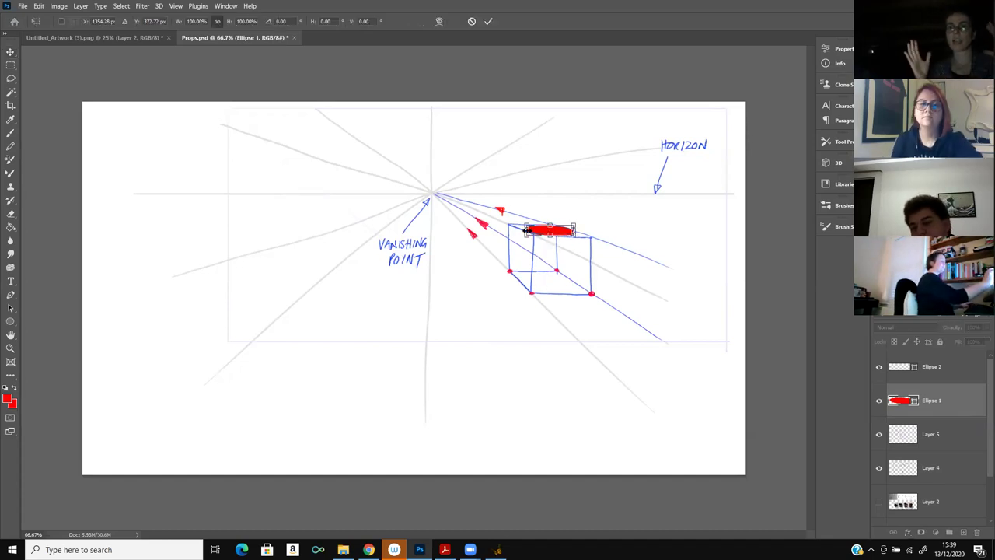
{"action": "right_click", "coordinate": [542, 231]}
{"action": "left_click", "coordinate": [563, 235]}
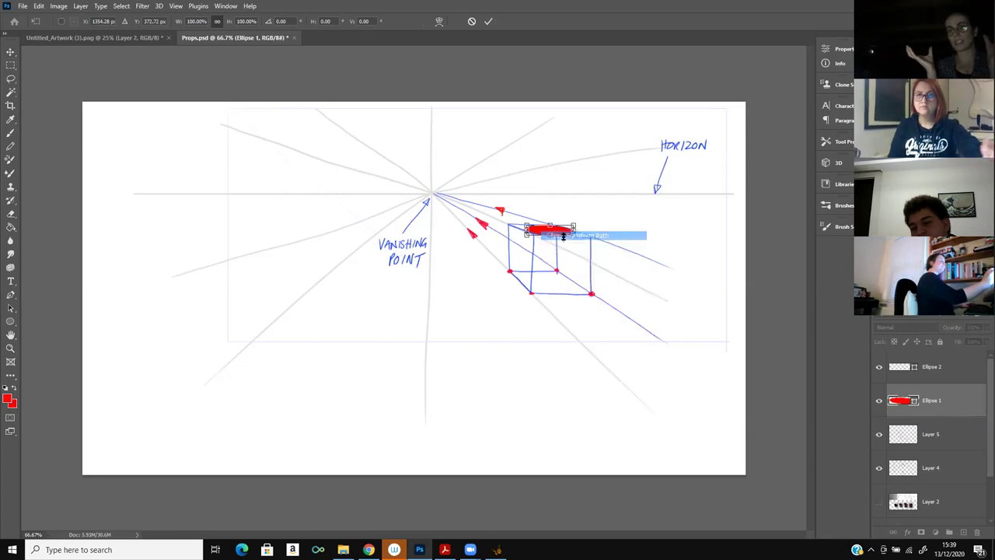
{"action": "left_click_drag", "start_coordinate": [526, 230], "coordinate": [523, 231]}
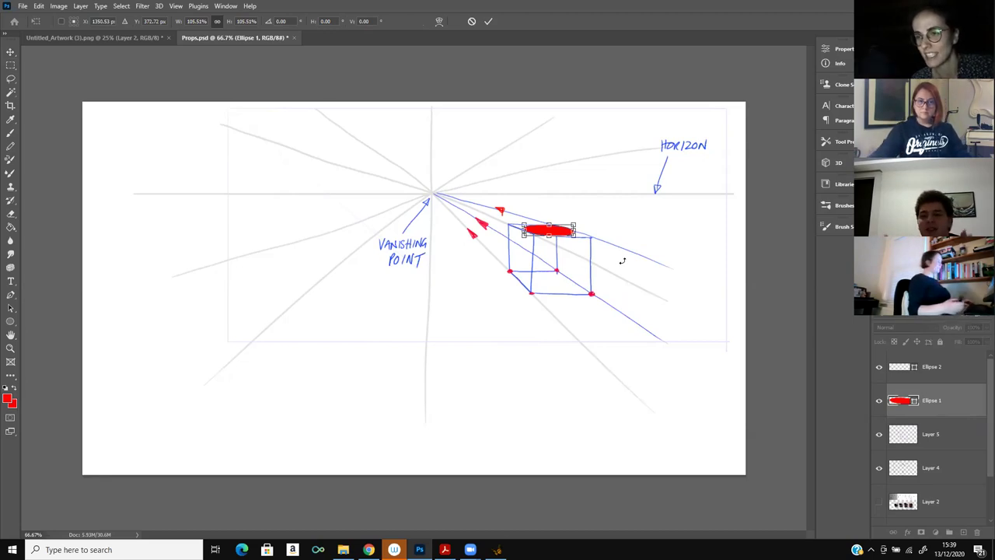
{"action": "key", "text": "Return"}
Enlarge the red ellipse on the blue box's top face to about 114%
{"action": "key", "text": "ctrl+t"}
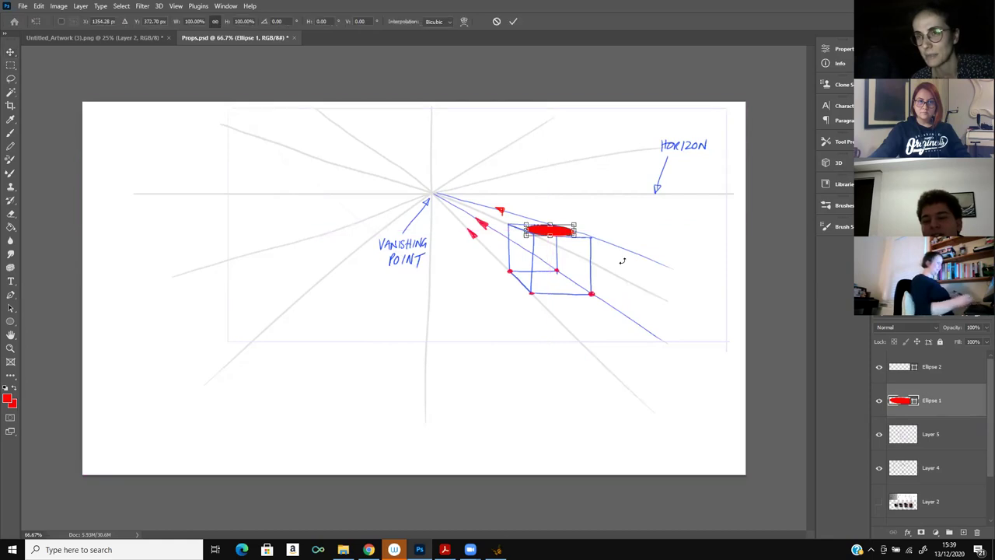
{"action": "right_click", "coordinate": [568, 235]}
{"action": "left_click", "coordinate": [632, 238]}
{"action": "left_click_drag", "start_coordinate": [526, 231], "coordinate": [518, 231]}
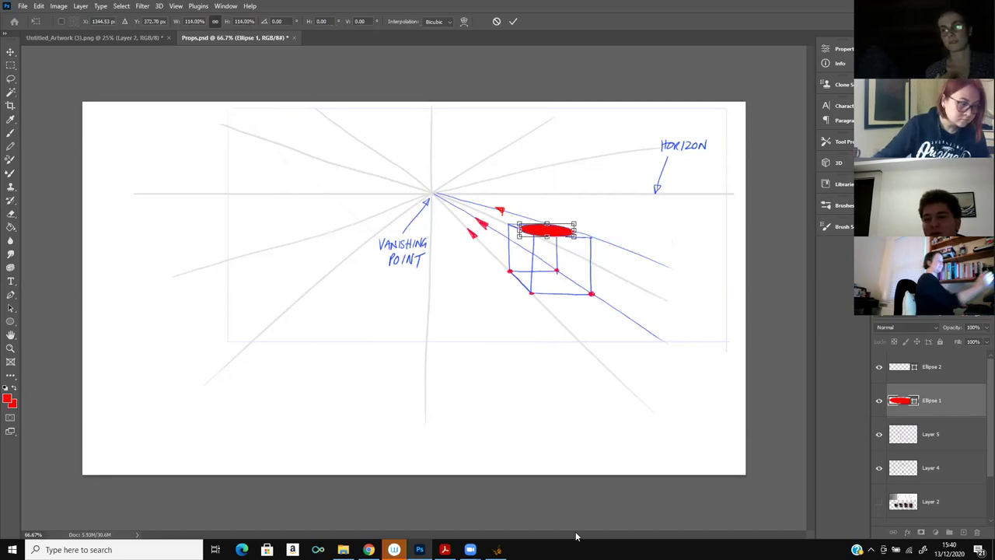
{"action": "key", "text": "Return"}
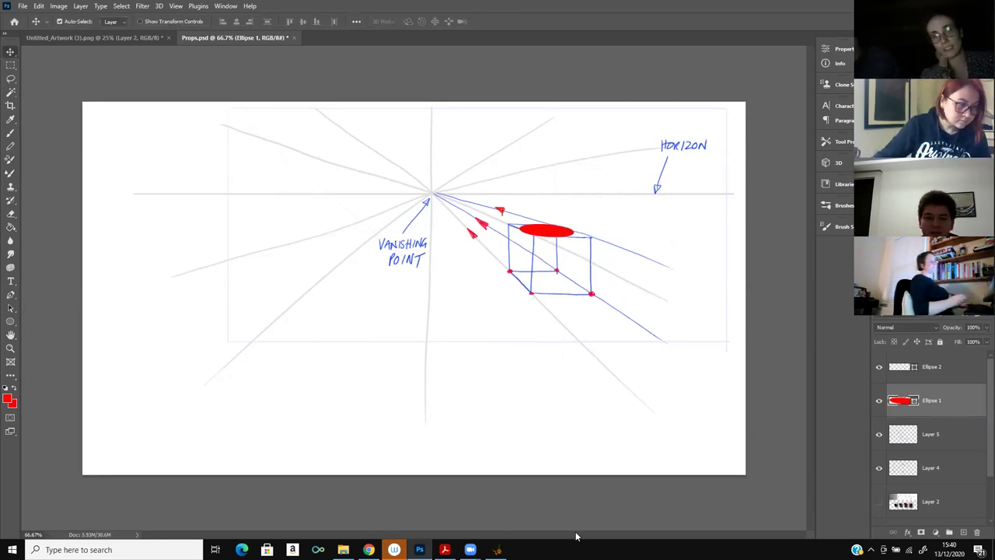
Duplicate the Ellipse 1 layer and move the copy down onto the blue box's bottom face
{"action": "right_click", "coordinate": [942, 398]}
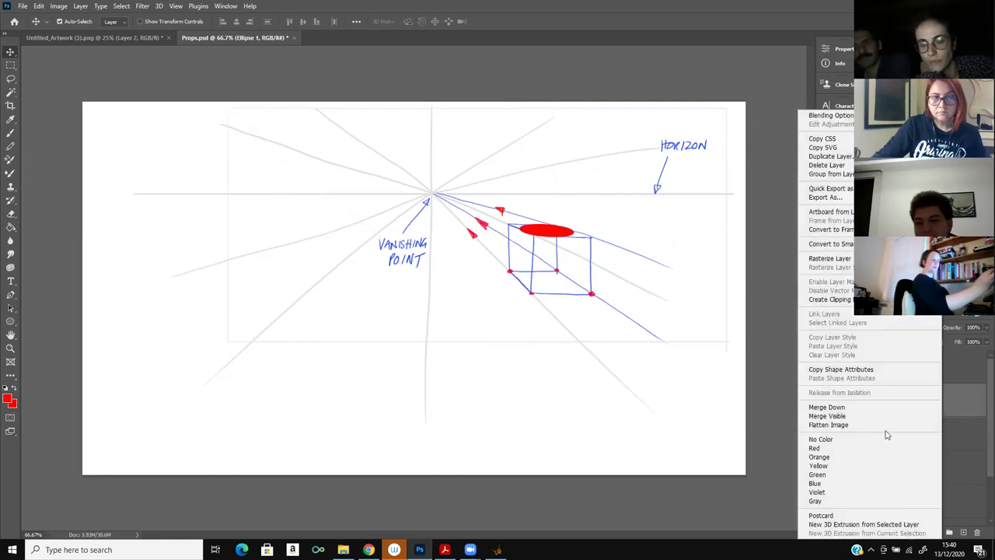
{"action": "left_click", "coordinate": [830, 157]}
{"action": "left_click", "coordinate": [587, 167]}
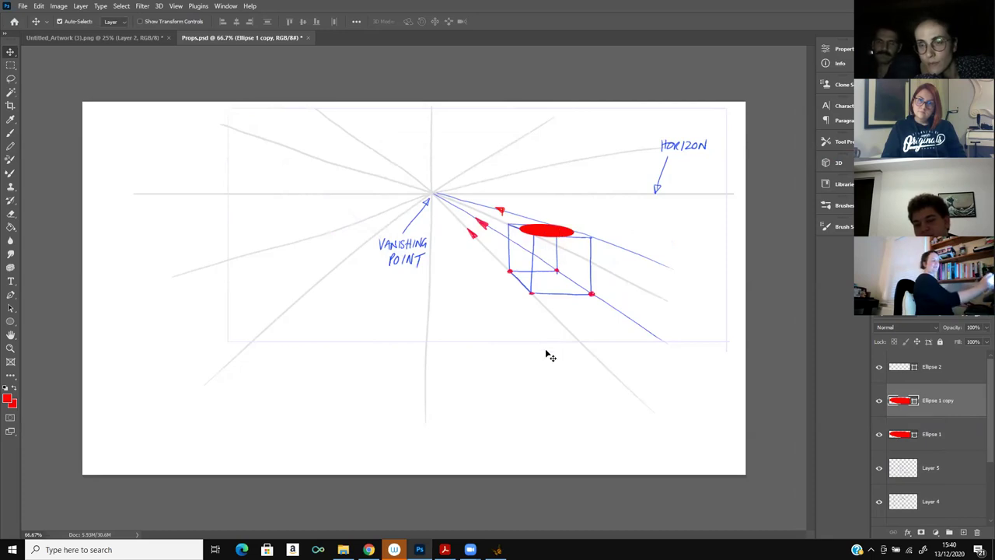
{"action": "left_click_drag", "start_coordinate": [552, 234], "coordinate": [552, 285]}
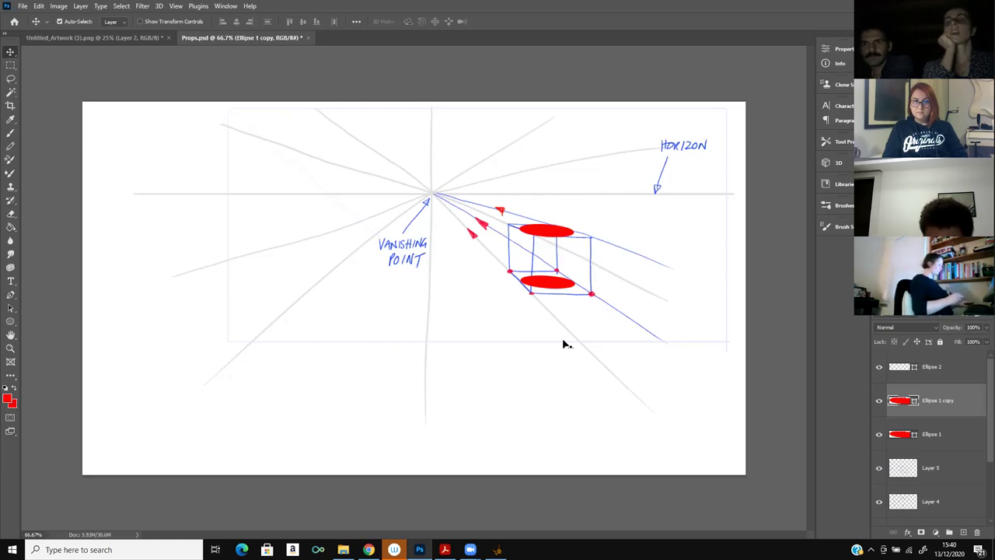
Stretch the copied ellipse to about 97% width and 181% height to fill the box's bottom face
{"action": "key", "text": "ctrl+t"}
{"action": "mouse_move", "coordinate": [576, 290]}
{"action": "left_mouse_down"}
{"action": "mouse_move", "coordinate": [585, 292]}
{"action": "mouse_move", "coordinate": [573, 289]}
{"action": "left_mouse_up"}
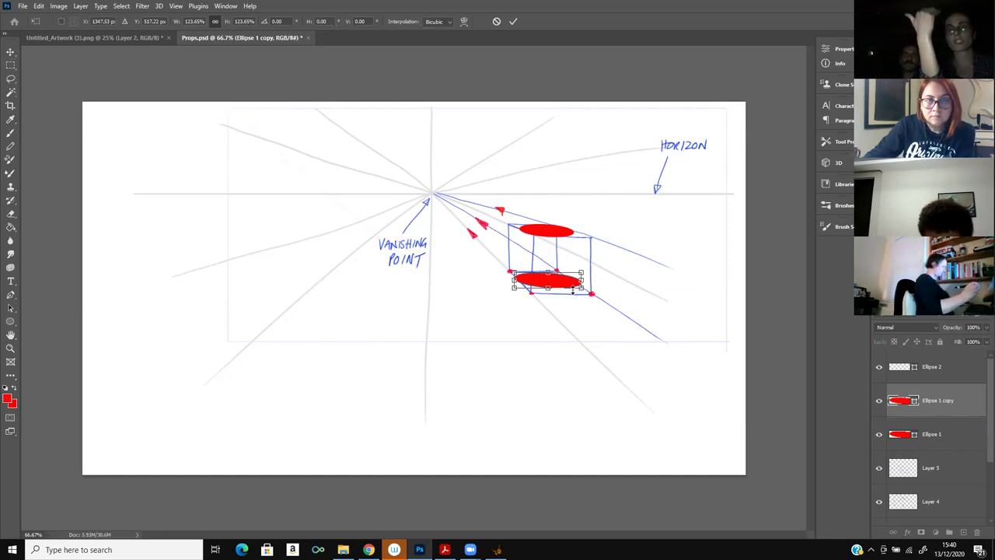
{"action": "key", "text": "ctrl+z"}
{"action": "right_click", "coordinate": [554, 283]}
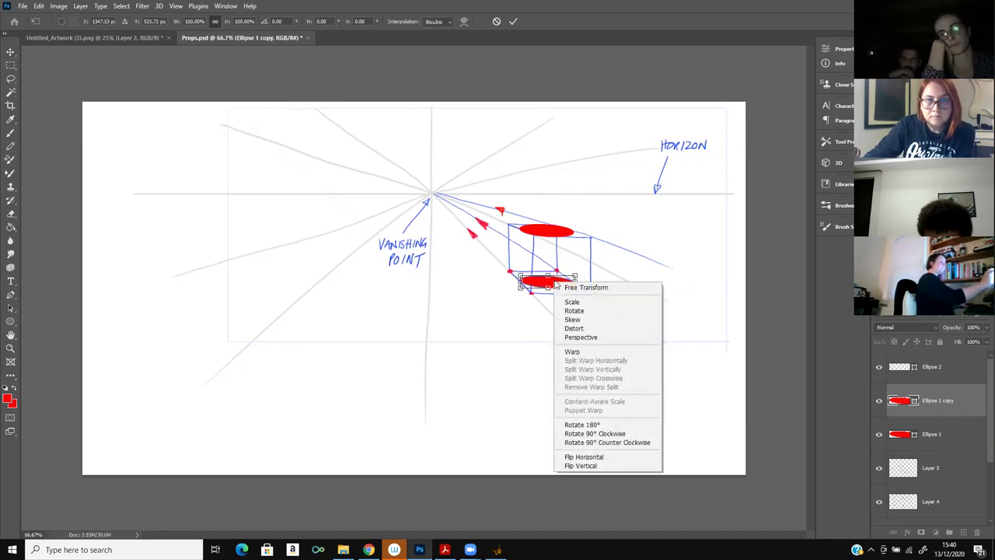
{"action": "left_click", "coordinate": [549, 273]}
{"action": "left_click_drag", "start_coordinate": [547, 273], "coordinate": [575, 282]}
{"action": "right_click", "coordinate": [556, 286]}
{"action": "left_click", "coordinate": [547, 273]}
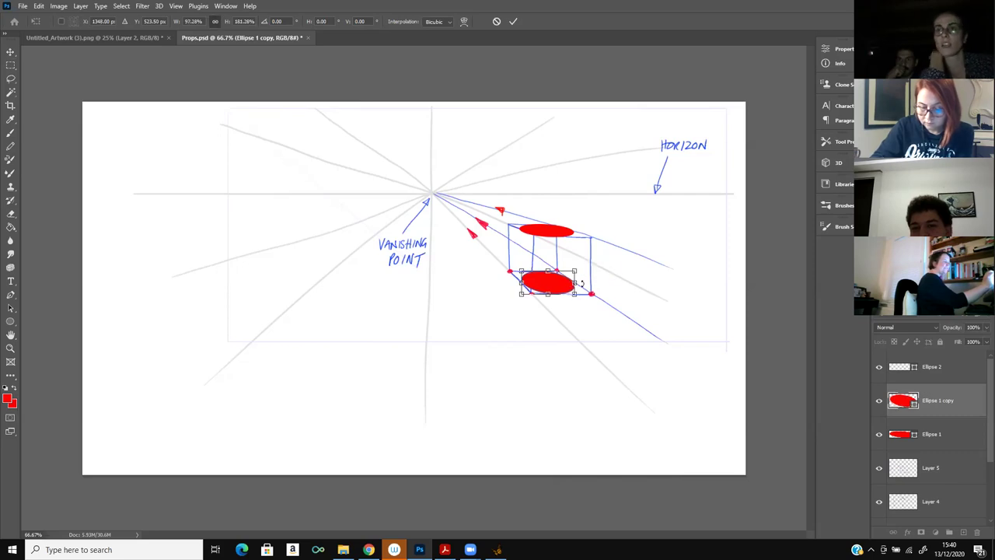
{"action": "key", "text": "Return"}
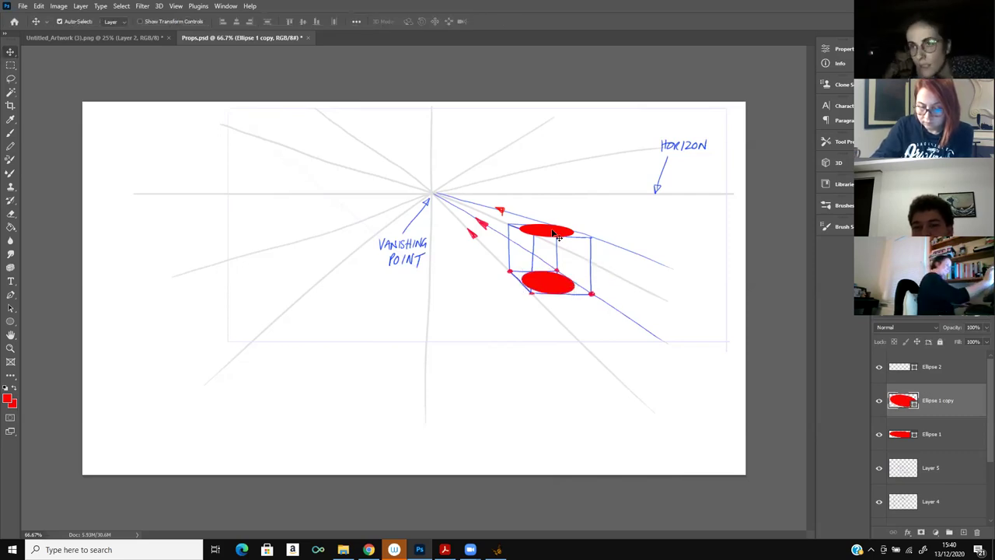
Narrow the red ellipse on the box's top face to about 90% of its width
{"action": "left_click", "coordinate": [556, 234]}
{"action": "key", "text": "ctrl+t"}
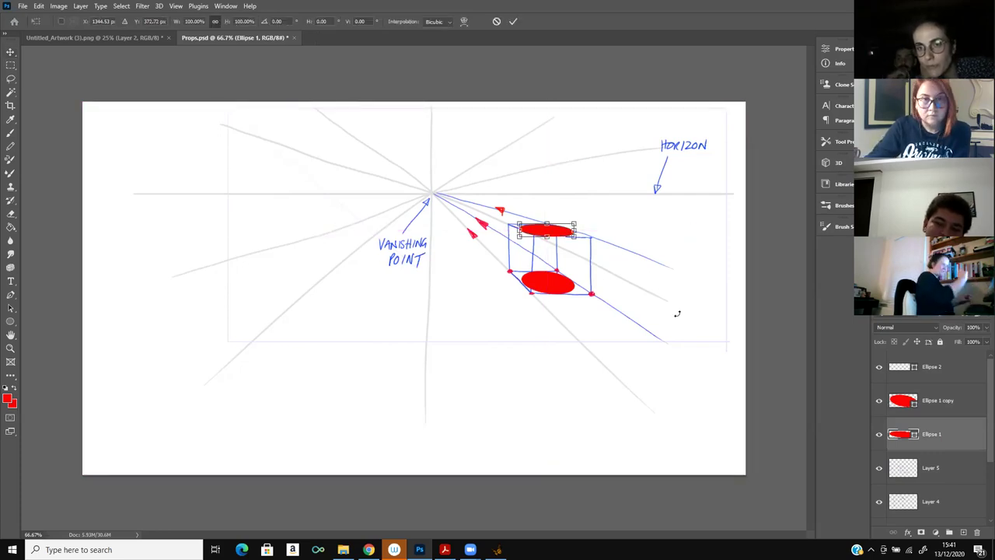
{"action": "left_click_drag", "start_coordinate": [520, 231], "coordinate": [573, 231]}
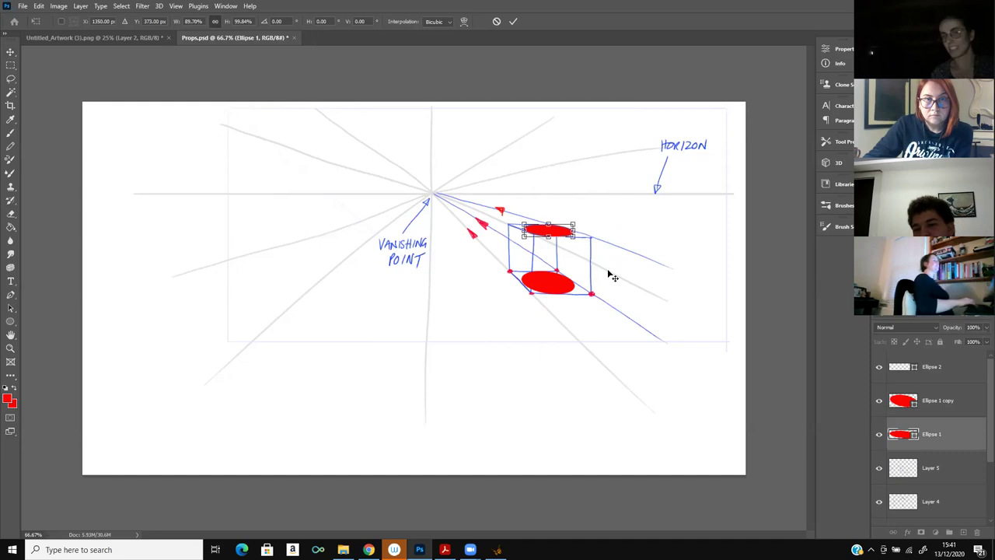
{"action": "key", "text": "Return"}
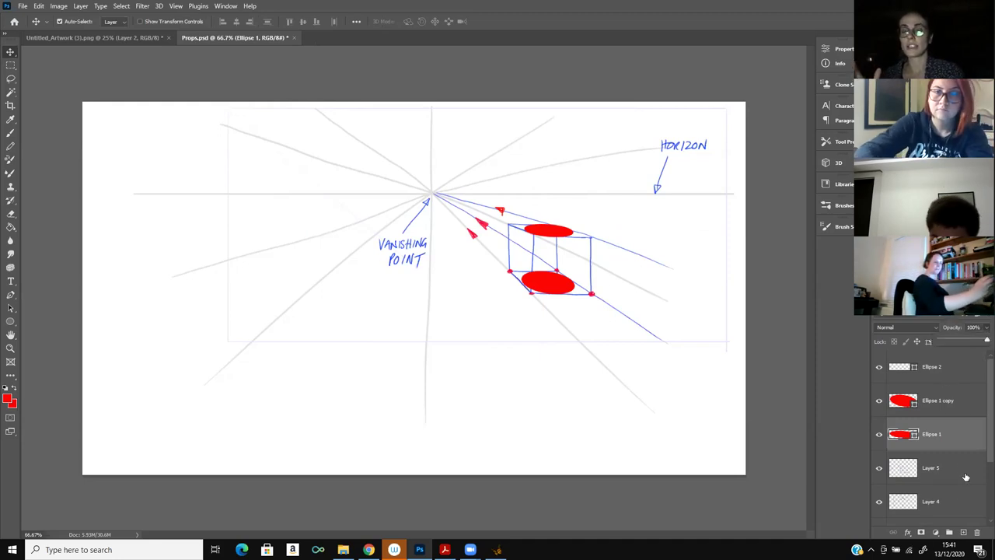
Add a new layer above Ellipse 2 and get the Brush ready with black as the foreground colour
{"action": "left_click", "coordinate": [954, 375]}
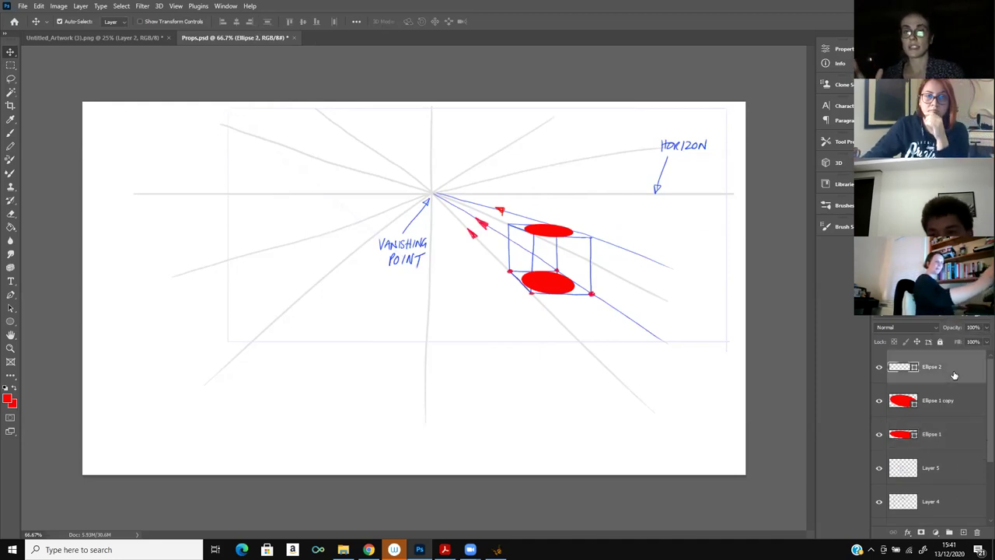
{"action": "left_click", "coordinate": [964, 532]}
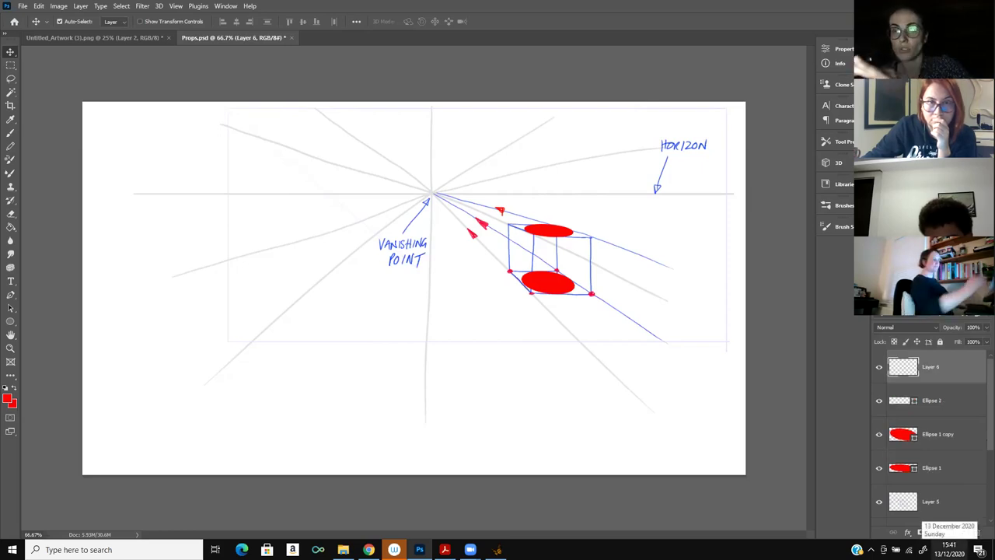
{"action": "key", "text": "x"}
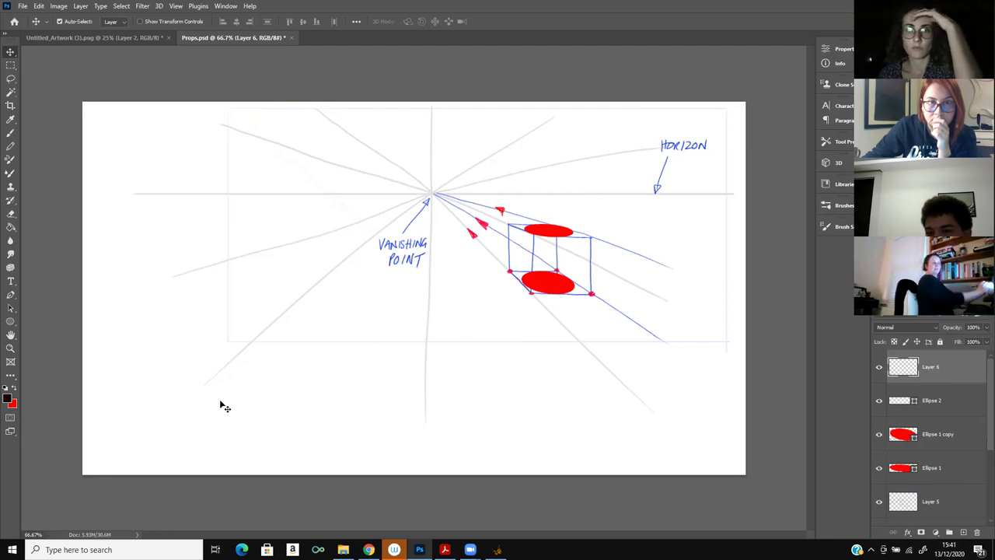
{"action": "left_click", "coordinate": [10, 132]}
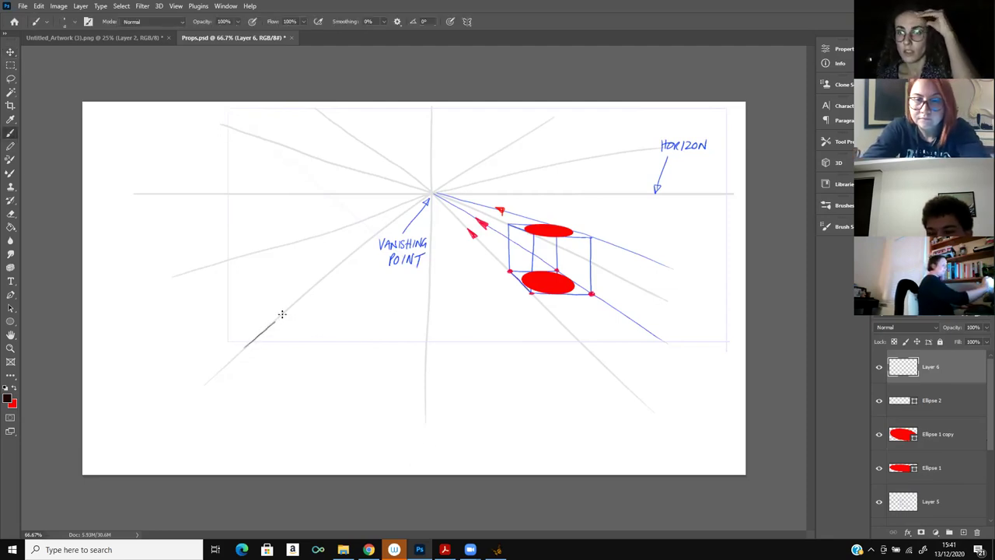
Draw the top face of a large black box below the vanishing point, its sides following the grey perspective lines
{"action": "left_click_drag", "start_coordinate": [354, 296], "coordinate": [371, 289]}
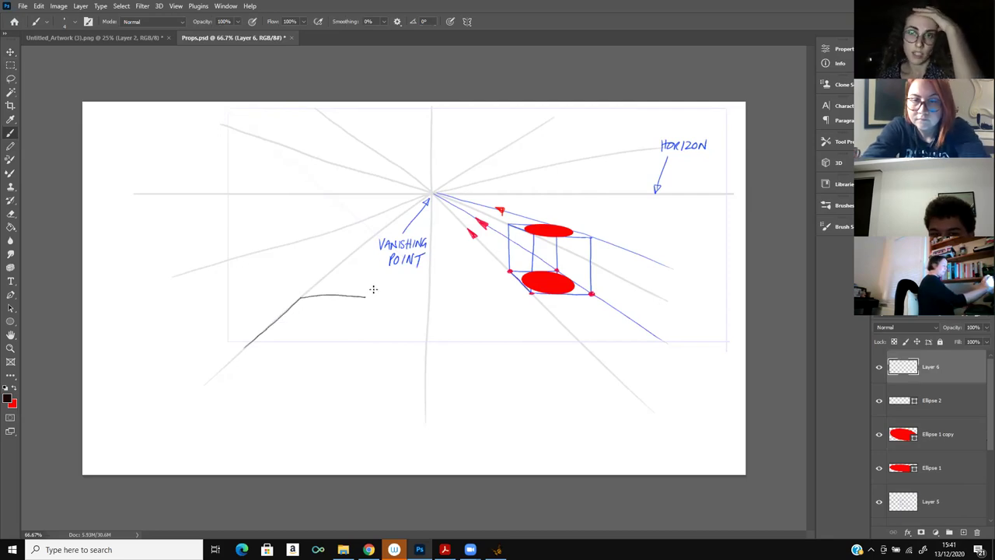
{"action": "key", "text": "ctrl+z"}
{"action": "mouse_move", "coordinate": [241, 354]}
{"action": "left_mouse_down"}
{"action": "mouse_move", "coordinate": [298, 299]}
{"action": "mouse_move", "coordinate": [424, 306]}
{"action": "left_mouse_up"}
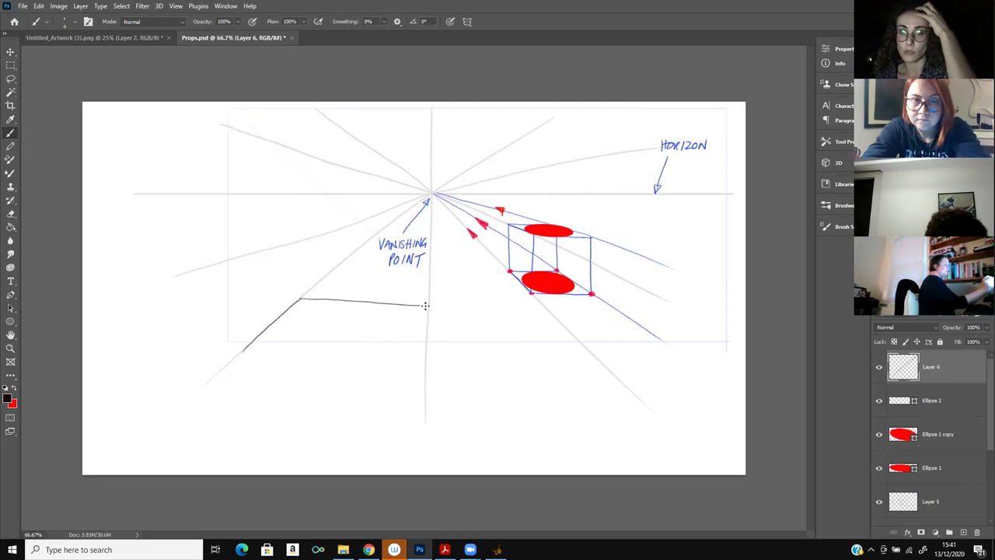
{"action": "key", "text": "ctrl+z"}
{"action": "left_click_drag", "start_coordinate": [343, 294], "coordinate": [408, 297]}
{"action": "key", "text": "ctrl+z"}
{"action": "mouse_move", "coordinate": [300, 298]}
{"action": "left_mouse_down"}
{"action": "mouse_move", "coordinate": [431, 299]}
{"action": "mouse_move", "coordinate": [423, 352]}
{"action": "left_mouse_up"}
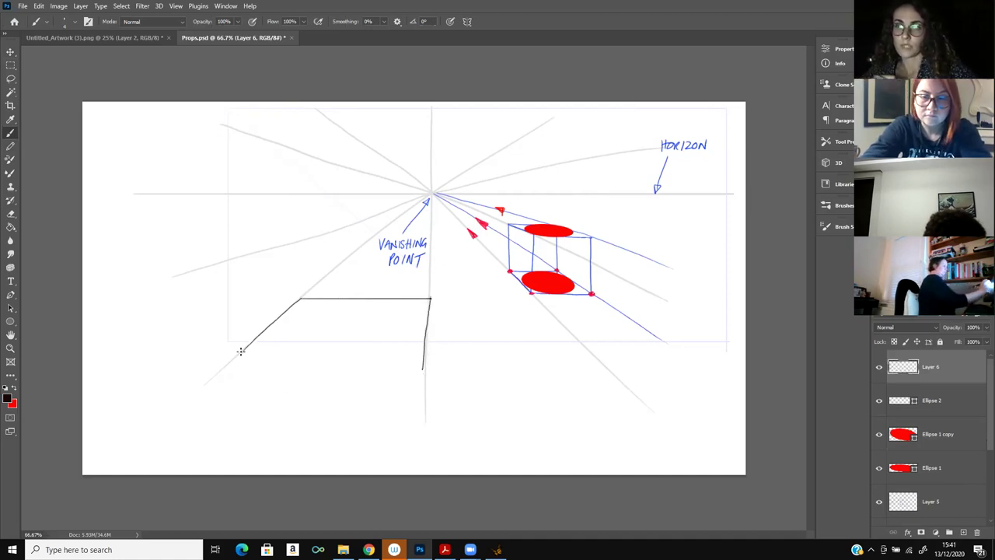
{"action": "left_click_drag", "start_coordinate": [254, 359], "coordinate": [423, 363]}
Draw the black box's front vertical edges, narrow receding right side and front bottom edge
{"action": "left_click_drag", "start_coordinate": [233, 358], "coordinate": [236, 430]}
{"action": "left_click_drag", "start_coordinate": [423, 364], "coordinate": [422, 424]}
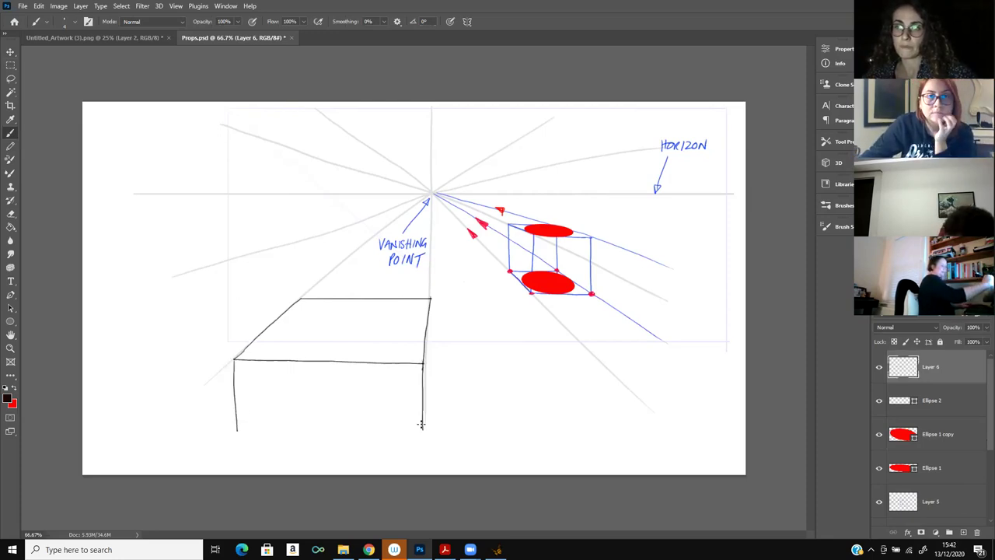
{"action": "left_click_drag", "start_coordinate": [430, 341], "coordinate": [426, 405]}
{"action": "left_click_drag", "start_coordinate": [237, 433], "coordinate": [423, 432]}
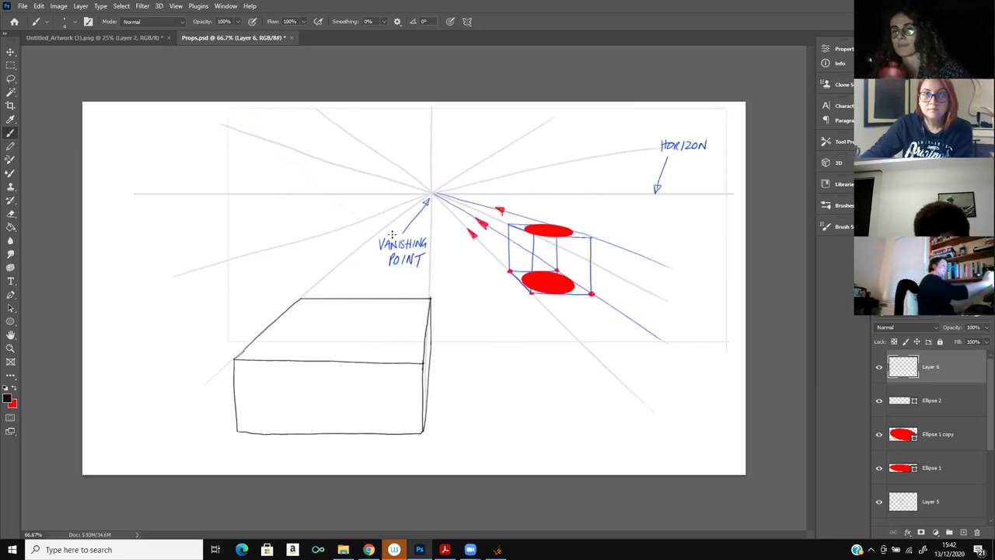
Draw the black box's hidden edges: the receding bottom left edge, rear vertical and rear bottom edge
{"action": "left_click_drag", "start_coordinate": [238, 430], "coordinate": [293, 370]}
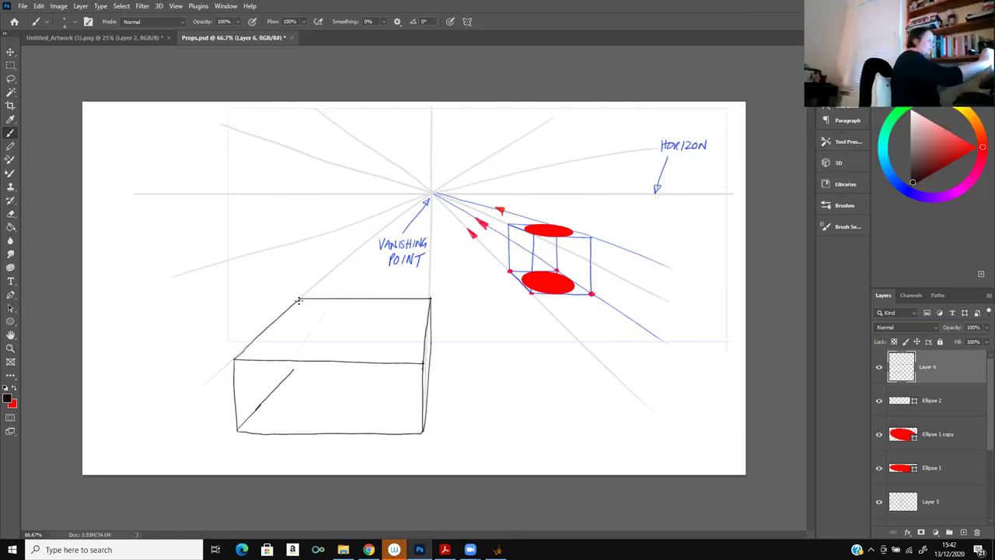
{"action": "key", "text": "ctrl+z"}
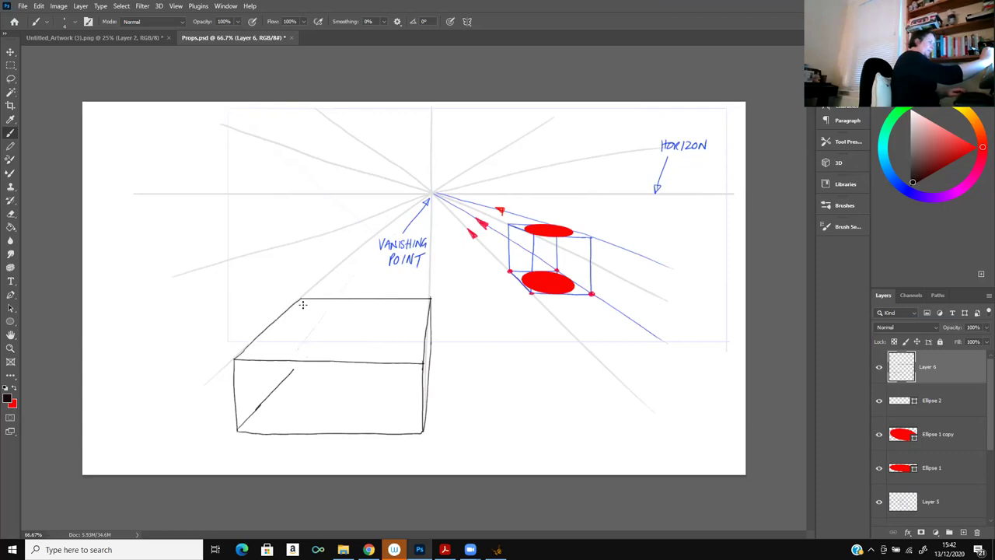
{"action": "left_click_drag", "start_coordinate": [293, 371], "coordinate": [303, 359]}
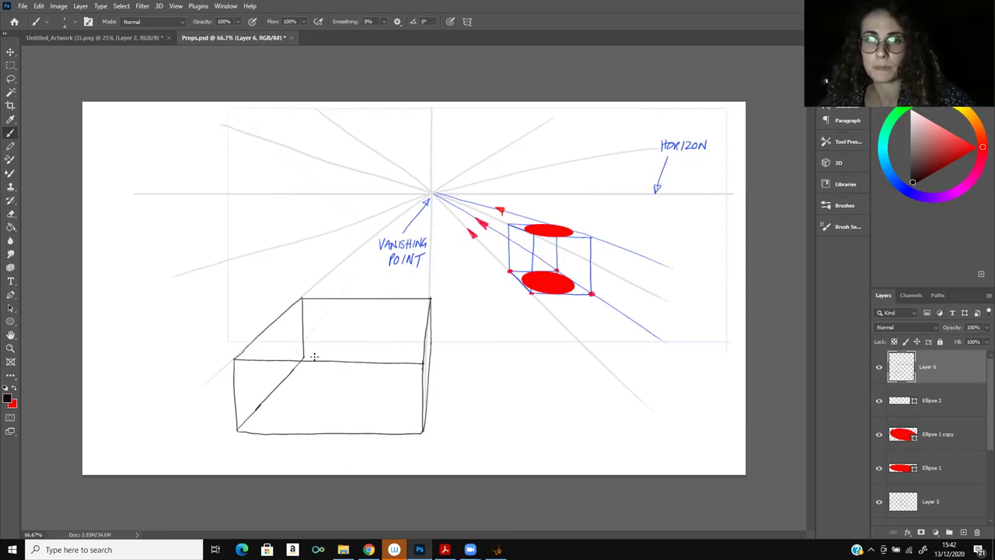
{"action": "left_click_drag", "start_coordinate": [319, 352], "coordinate": [389, 350]}
{"action": "key", "text": "ctrl+z"}
{"action": "left_click_drag", "start_coordinate": [301, 355], "coordinate": [407, 357]}
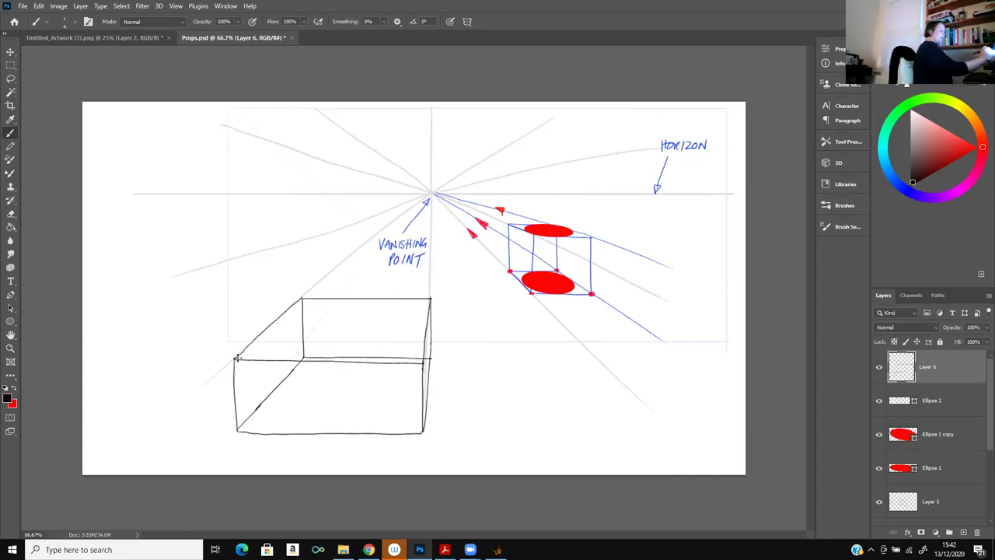
Draw both diagonals across the black box's top face and mark their crossing point with a dot
{"action": "left_click_drag", "start_coordinate": [237, 358], "coordinate": [402, 310]}
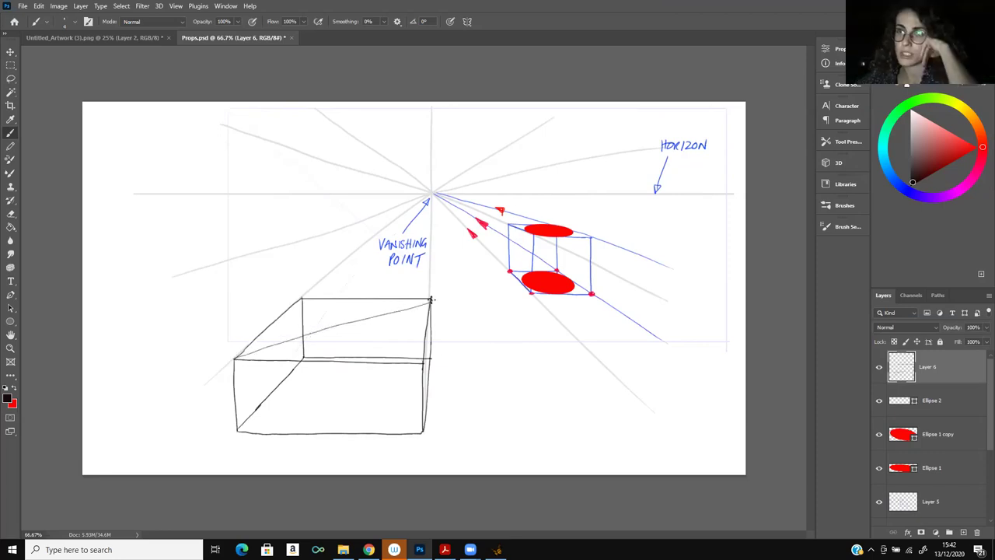
{"action": "key", "text": "ctrl+z"}
{"action": "left_click_drag", "start_coordinate": [233, 359], "coordinate": [429, 299]}
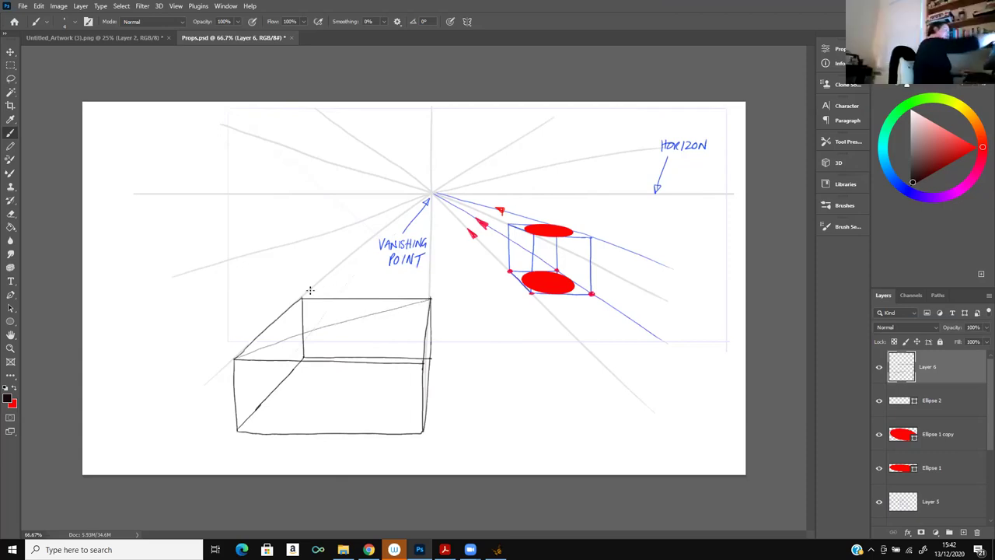
{"action": "left_click_drag", "start_coordinate": [303, 298], "coordinate": [418, 358]}
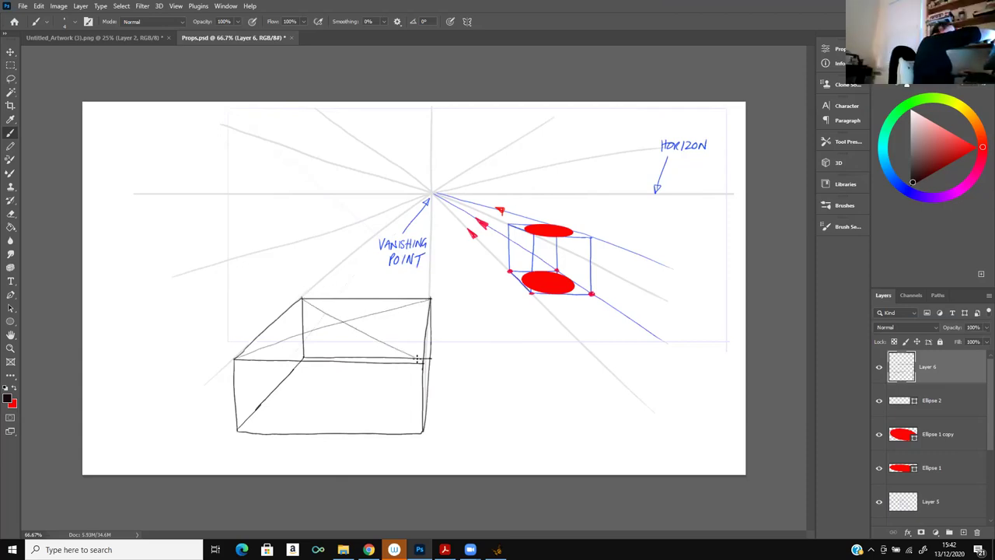
{"action": "key", "text": "ctrl+z"}
{"action": "left_click_drag", "start_coordinate": [303, 299], "coordinate": [423, 360]}
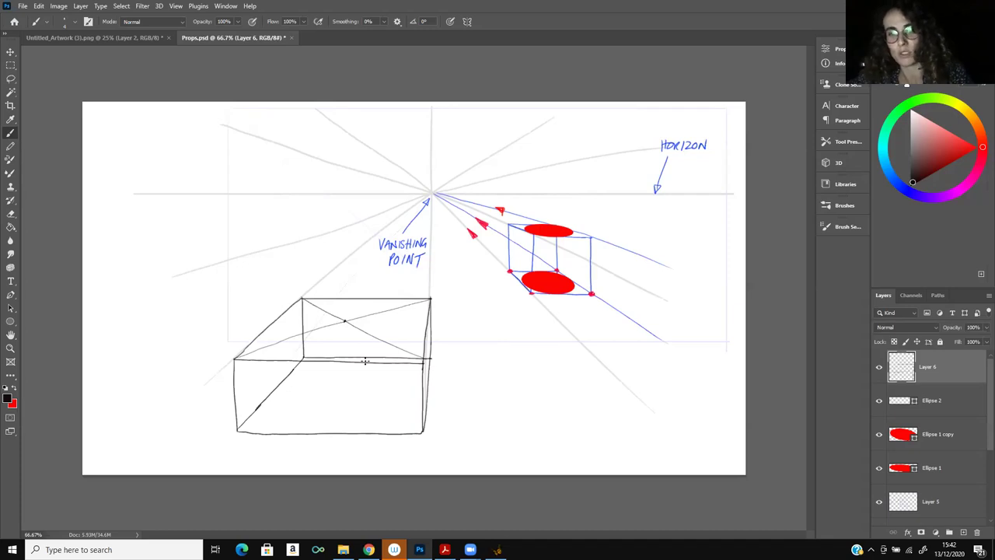
Draw a wide, flat black ellipse on the empty area below the blue box
{"action": "mouse_move", "coordinate": [688, 356]}
{"action": "left_mouse_down"}
{"action": "mouse_move", "coordinate": [596, 349]}
{"action": "mouse_move", "coordinate": [486, 370]}
{"action": "mouse_move", "coordinate": [702, 391]}
{"action": "mouse_move", "coordinate": [674, 353]}
{"action": "left_mouse_up"}
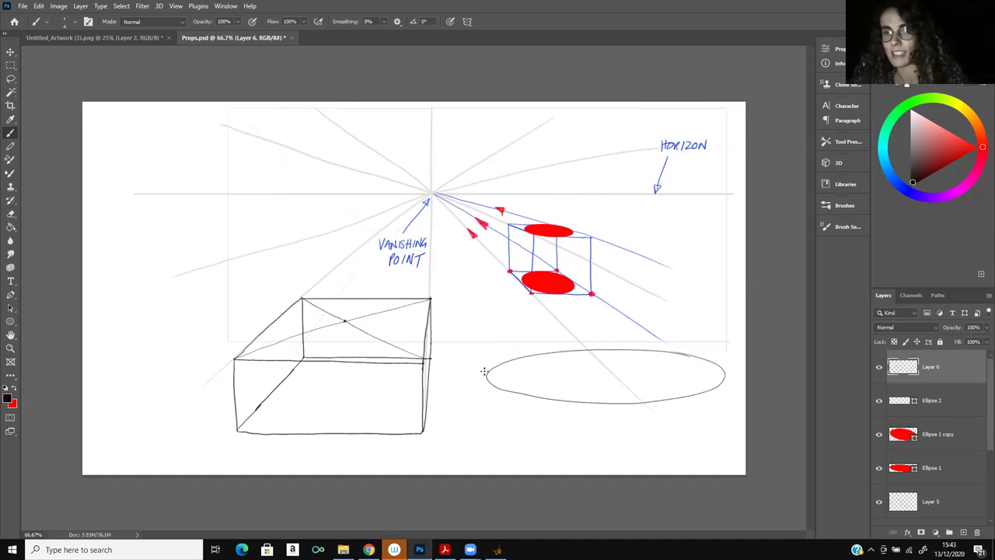
Draw a loose perspective rectangle around the black ellipse, with its far side narrower than its near side
{"action": "mouse_move", "coordinate": [488, 345]}
{"action": "left_mouse_down"}
{"action": "mouse_move", "coordinate": [487, 391]}
{"action": "mouse_move", "coordinate": [494, 354]}
{"action": "mouse_move", "coordinate": [540, 341]}
{"action": "mouse_move", "coordinate": [707, 344]}
{"action": "mouse_move", "coordinate": [699, 356]}
{"action": "mouse_move", "coordinate": [696, 343]}
{"action": "mouse_move", "coordinate": [745, 379]}
{"action": "left_mouse_up"}
{"action": "key", "text": "ctrl+z"}
{"action": "left_click_drag", "start_coordinate": [702, 345], "coordinate": [734, 380]}
{"action": "left_click_drag", "start_coordinate": [480, 415], "coordinate": [744, 410]}
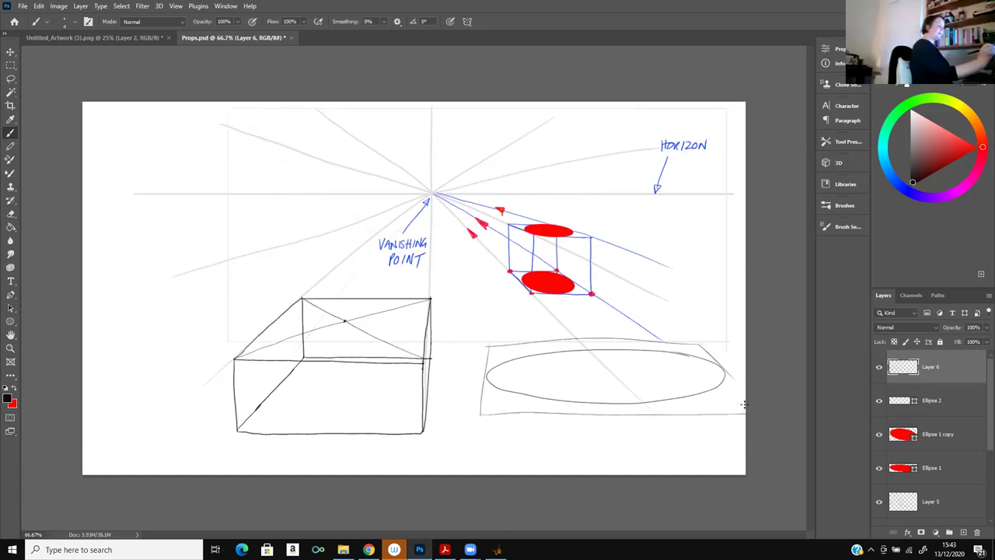
Draw both diagonals across the rectangle around the ellipse, mark their crossing point and add a horizontal line through it
{"action": "left_click_drag", "start_coordinate": [491, 347], "coordinate": [751, 423]}
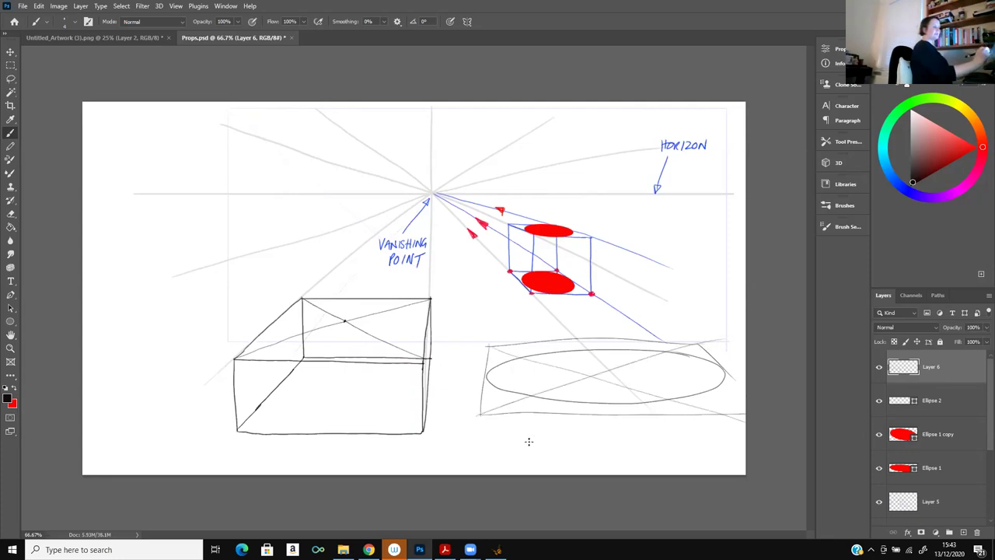
{"action": "key", "text": "ctrl+z"}
{"action": "key", "text": "ctrl+z"}
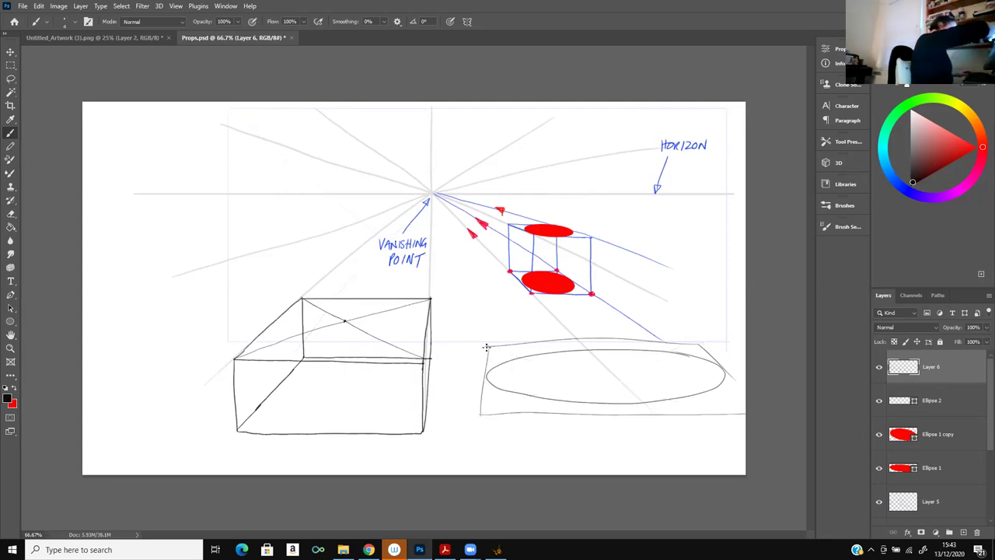
{"action": "left_click", "coordinate": [731, 404], "text": "shift"}
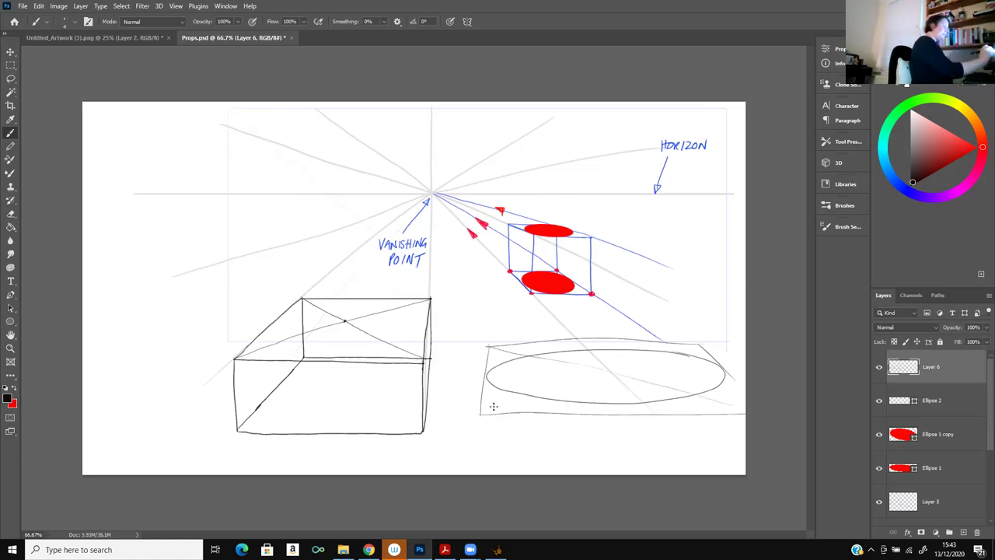
{"action": "left_click_drag", "start_coordinate": [482, 411], "coordinate": [698, 344]}
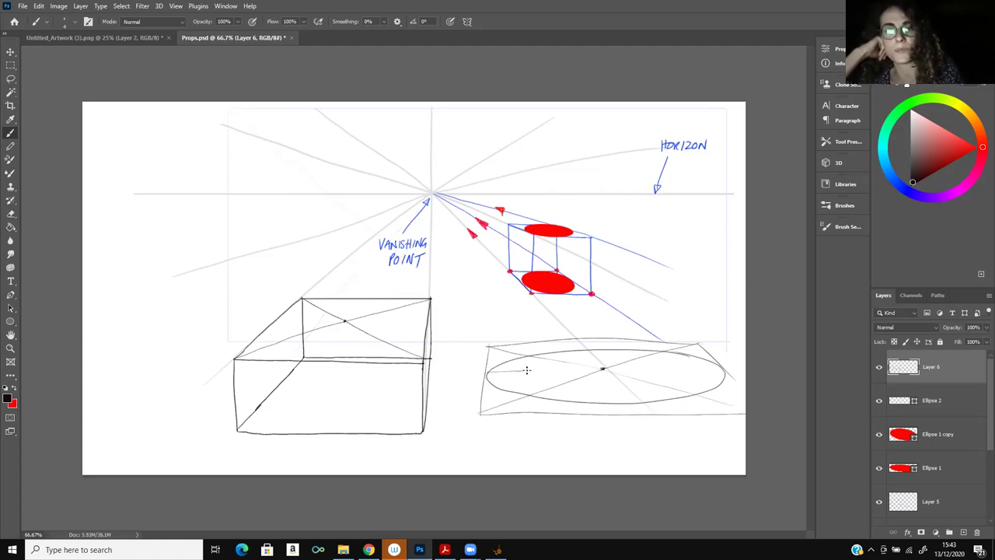
{"action": "left_click_drag", "start_coordinate": [662, 367], "coordinate": [729, 366]}
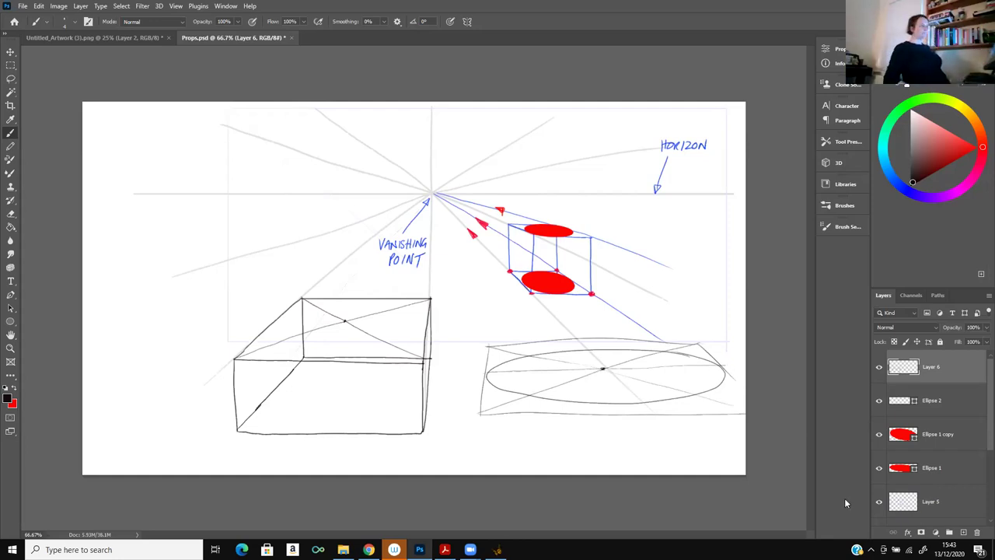
Undo the centre line, diagonals and surrounding rectangle, keeping only the black ellipse
{"action": "left_click", "coordinate": [976, 147]}
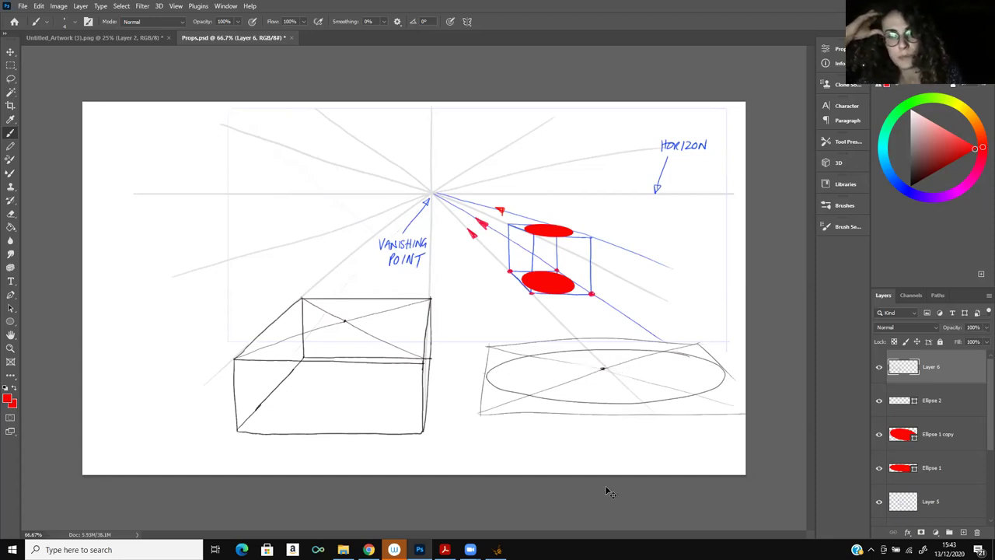
{"action": "key", "text": "ctrl+z"}
{"action": "key", "text": "ctrl+z"}
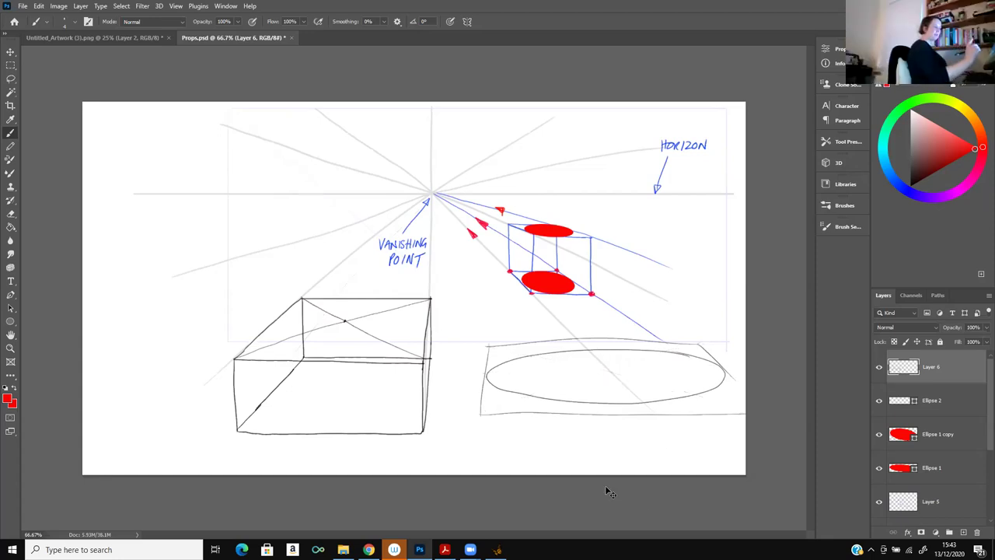
{"action": "key", "text": "ctrl+z"}
{"action": "key", "text": "ctrl+z"}
{"action": "key", "text": "ctrl+z"}
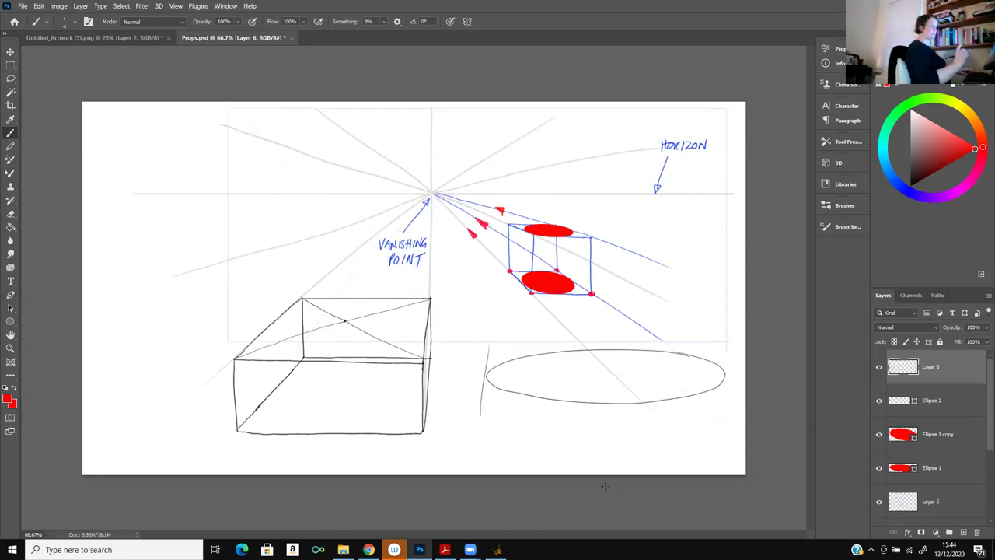
{"action": "key", "text": "ctrl+z"}
Draw a tighter perspective rectangle in black whose sides touch the ellipse
{"action": "left_click", "coordinate": [911, 183]}
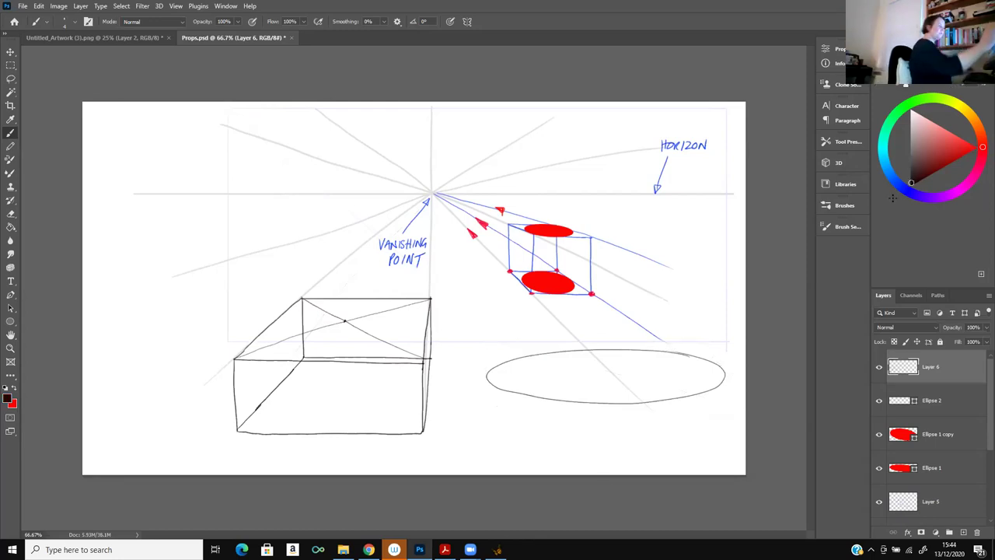
{"action": "left_click_drag", "start_coordinate": [490, 350], "coordinate": [486, 381]}
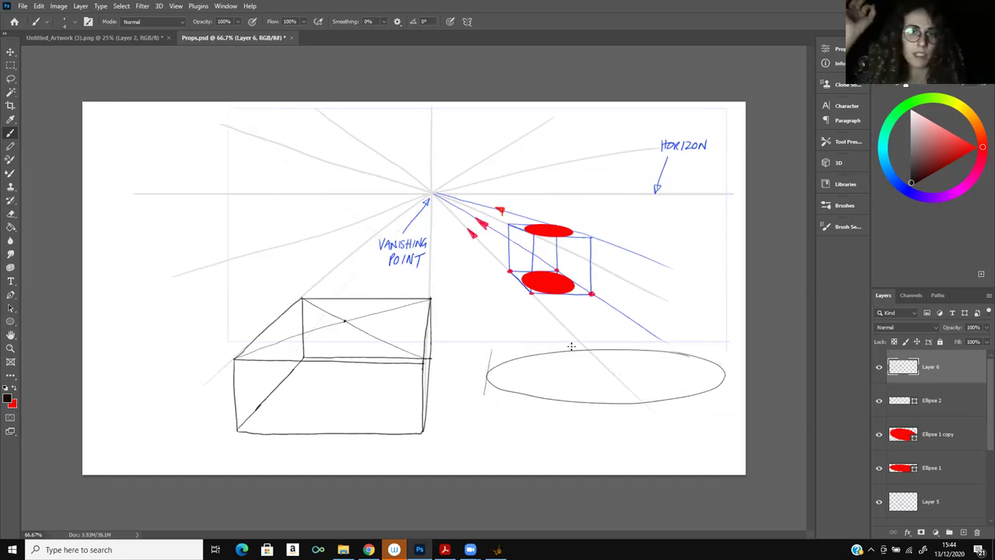
{"action": "mouse_move", "coordinate": [491, 350]}
{"action": "left_mouse_down"}
{"action": "mouse_move", "coordinate": [695, 348]}
{"action": "mouse_move", "coordinate": [740, 380]}
{"action": "left_mouse_up"}
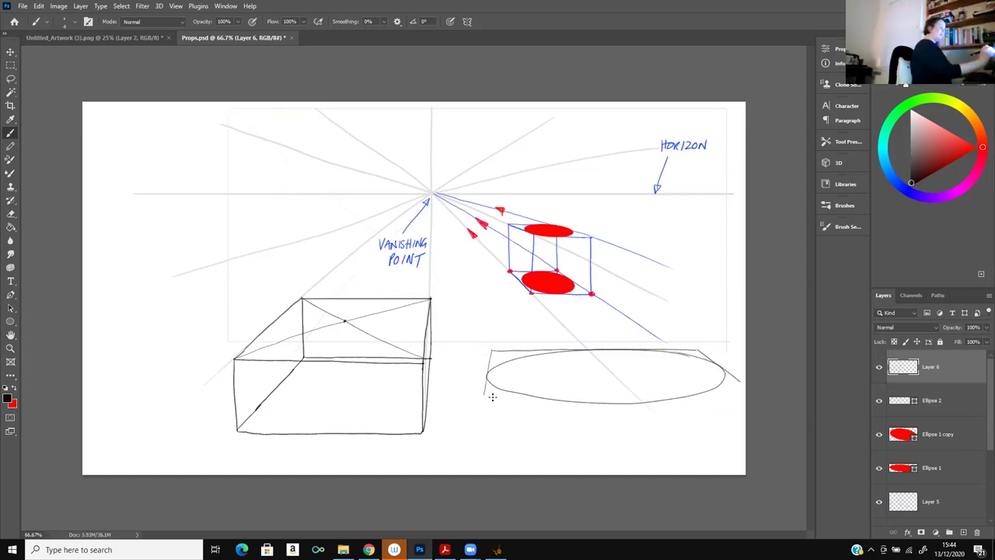
{"action": "left_click_drag", "start_coordinate": [492, 395], "coordinate": [563, 399]}
{"action": "key", "text": "ctrl+z"}
{"action": "mouse_move", "coordinate": [484, 395]}
{"action": "left_mouse_down"}
{"action": "mouse_move", "coordinate": [616, 403]}
{"action": "mouse_move", "coordinate": [755, 392]}
{"action": "left_mouse_up"}
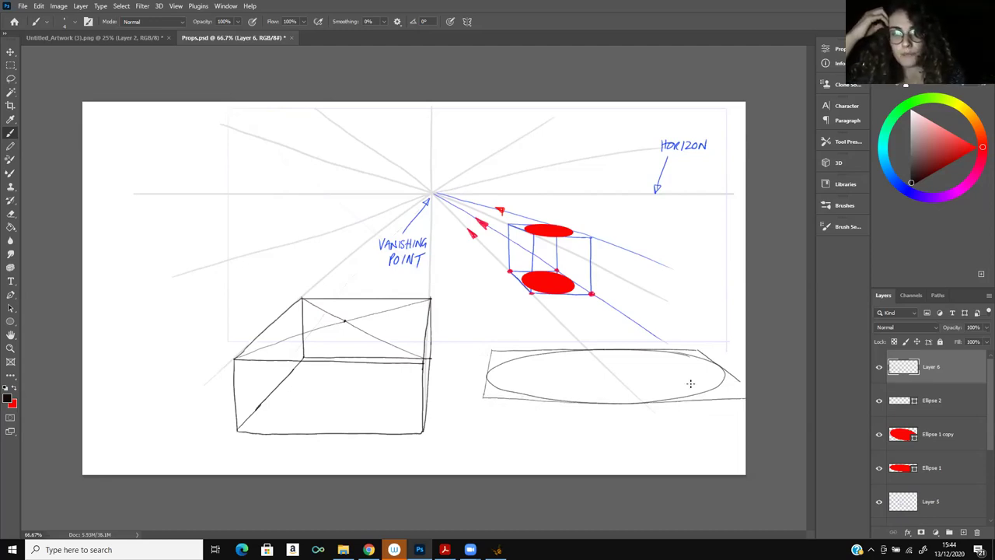
Draw both diagonals across the tight rectangle, mark their crossing point and add a horizontal line through it
{"action": "left_click_drag", "start_coordinate": [483, 394], "coordinate": [697, 351]}
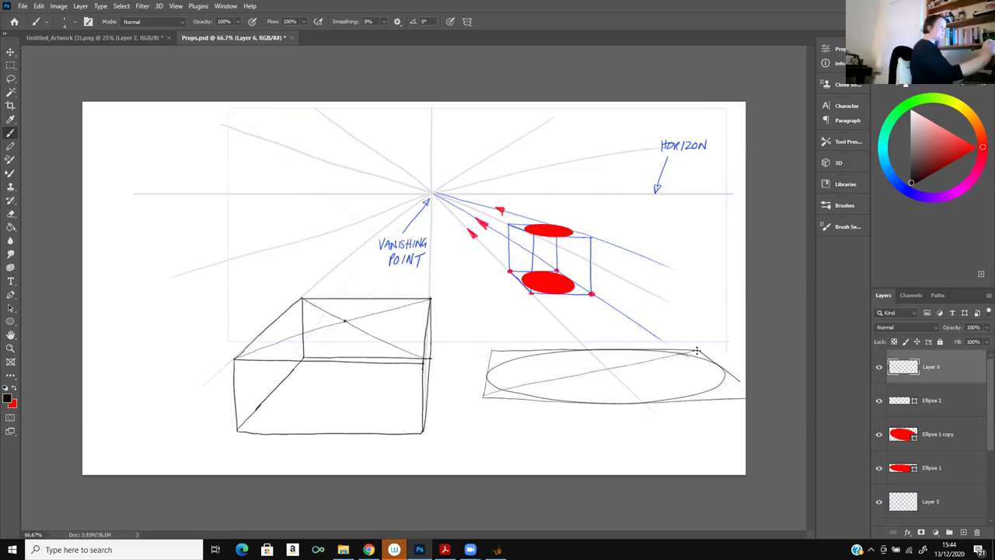
{"action": "left_click_drag", "start_coordinate": [493, 350], "coordinate": [729, 392]}
{"action": "key", "text": "ctrl+z"}
{"action": "left_click_drag", "start_coordinate": [500, 351], "coordinate": [739, 395]}
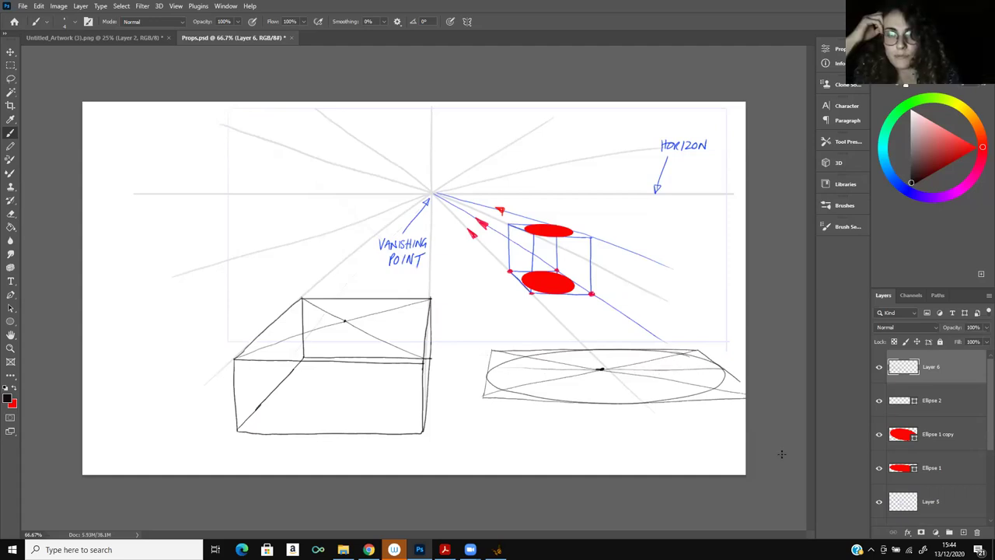
Draw the ellipse's short vertical axis and long horizontal axis in red
{"action": "left_click", "coordinate": [975, 148]}
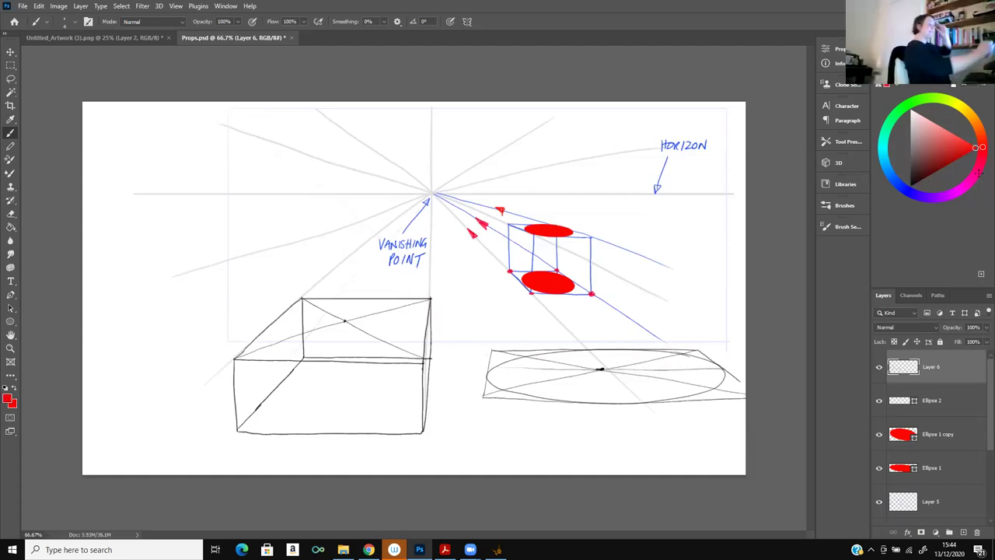
{"action": "left_click_drag", "start_coordinate": [600, 351], "coordinate": [600, 400]}
{"action": "left_click_drag", "start_coordinate": [487, 375], "coordinate": [724, 372]}
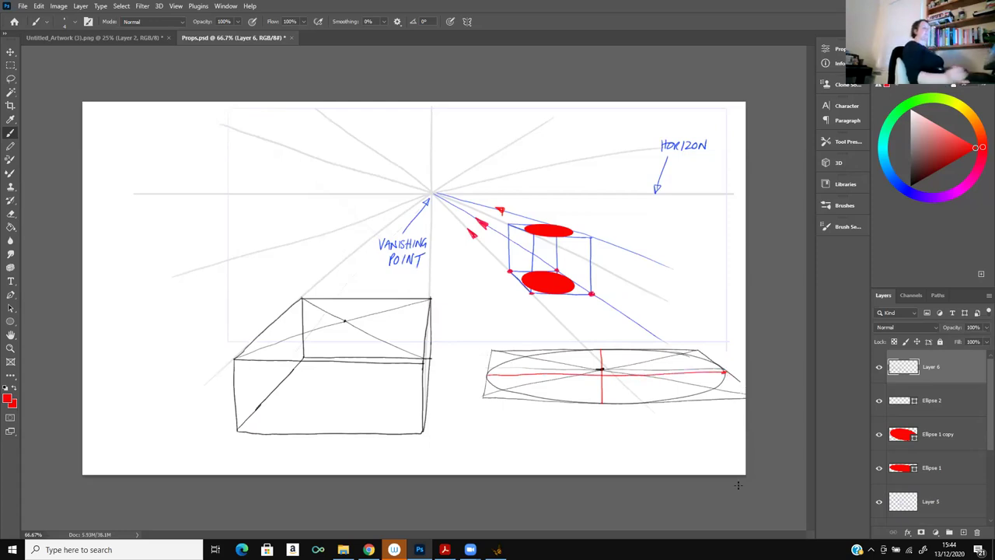
Label both halves of the ellipse's short red axis A and both halves of its long axis B
{"action": "key", "text": "ctrl+plus"}
{"action": "key", "text": "ctrl+plus"}
{"action": "key", "text": "ctrl+plus"}
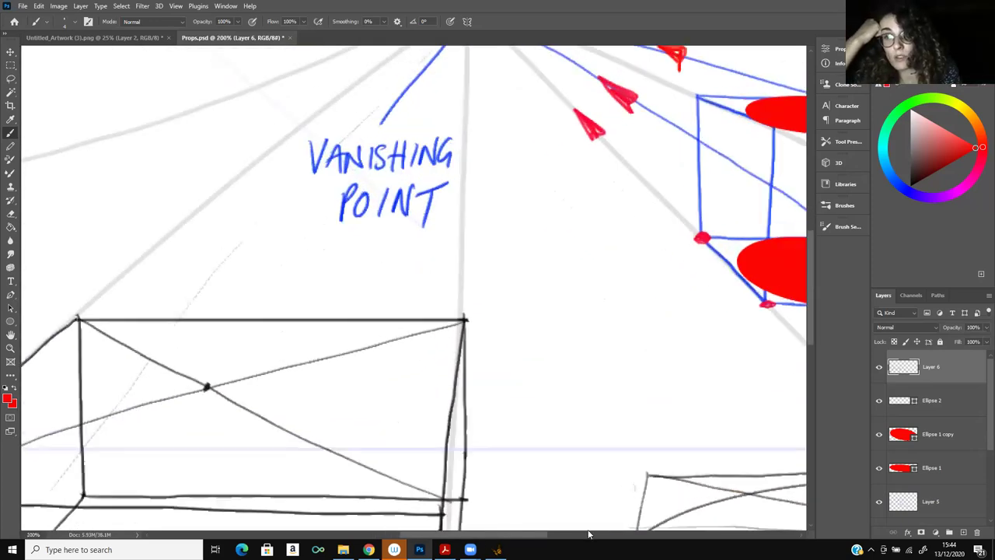
{"action": "scroll", "coordinate": [809, 336], "scroll_direction": "right", "scroll_amount": 8}
{"action": "scroll", "coordinate": [809, 340], "scroll_direction": "down", "scroll_amount": 5}
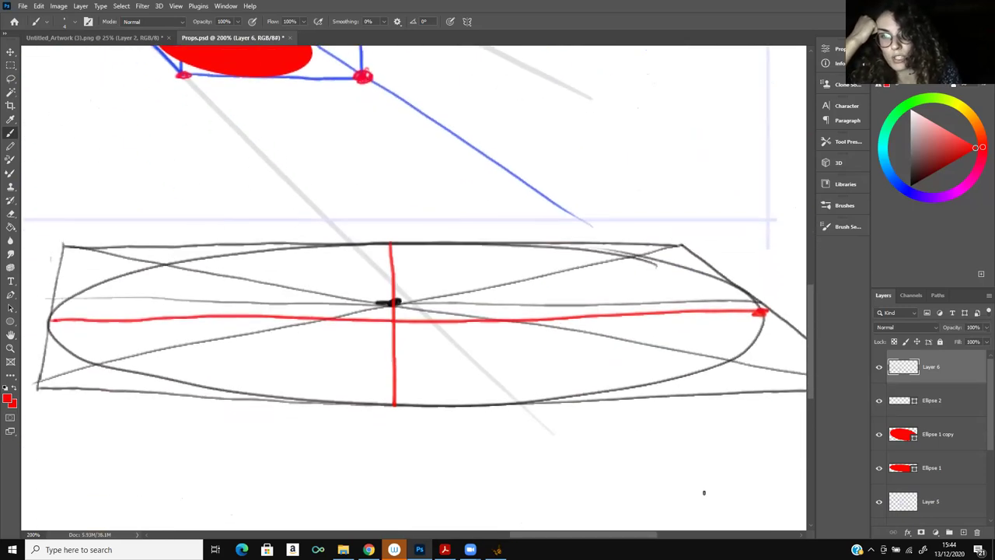
{"action": "mouse_move", "coordinate": [403, 269]}
{"action": "left_mouse_down"}
{"action": "mouse_move", "coordinate": [411, 283]}
{"action": "mouse_move", "coordinate": [412, 274]}
{"action": "left_mouse_up"}
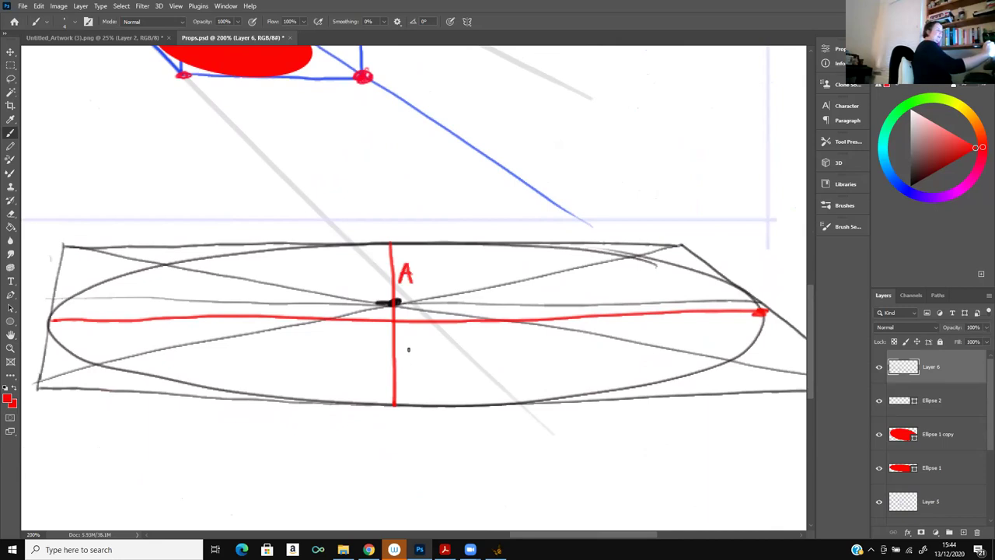
{"action": "left_click_drag", "start_coordinate": [401, 375], "coordinate": [416, 374]}
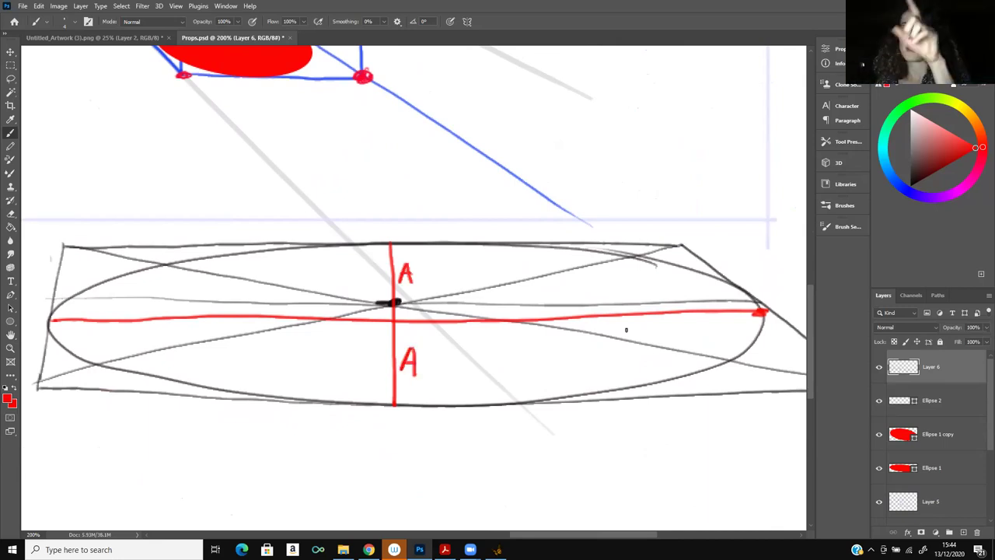
{"action": "left_click_drag", "start_coordinate": [583, 326], "coordinate": [586, 343]}
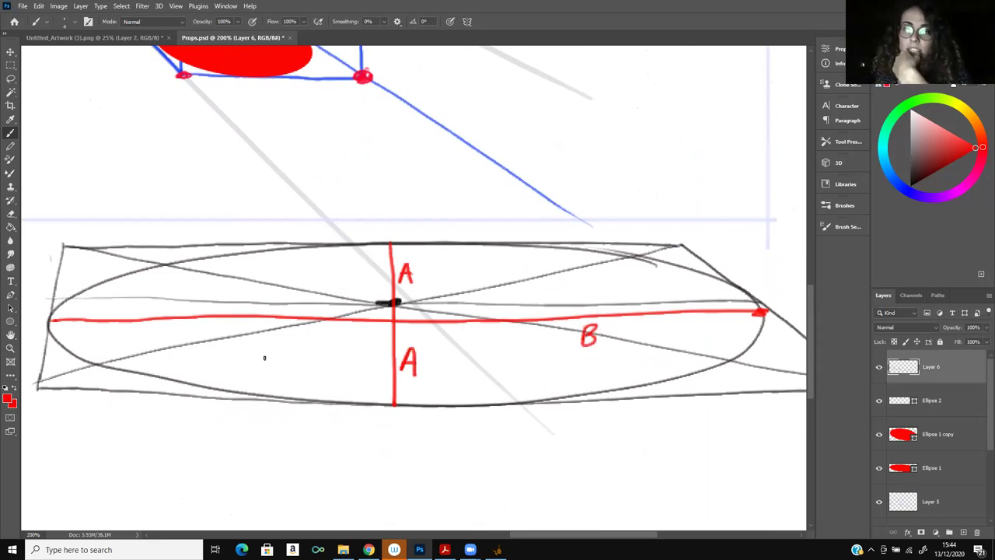
{"action": "left_click_drag", "start_coordinate": [217, 327], "coordinate": [215, 348]}
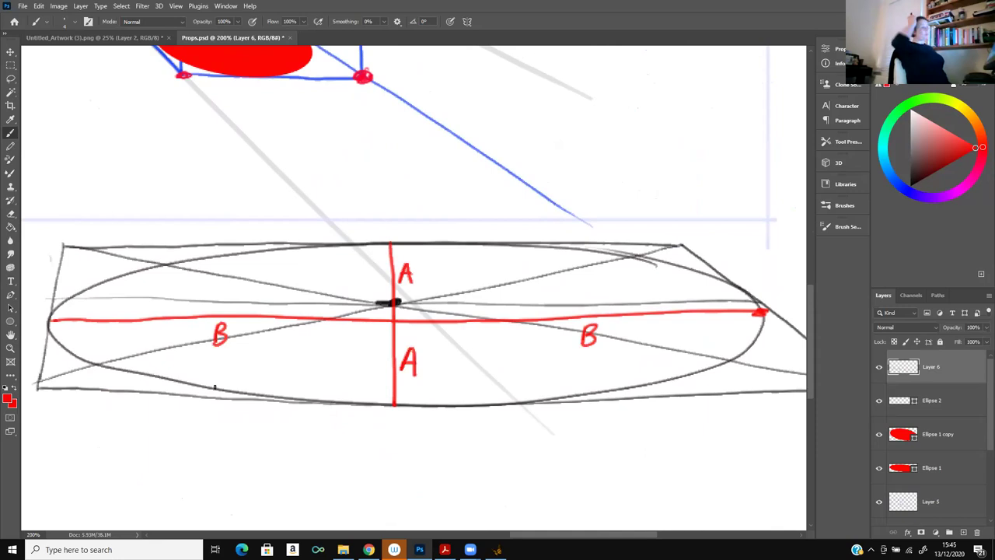
Draw red double-headed arrows marking the rectangle's depth behind and in front of the perspective centre
{"action": "key", "text": "ctrl+minus"}
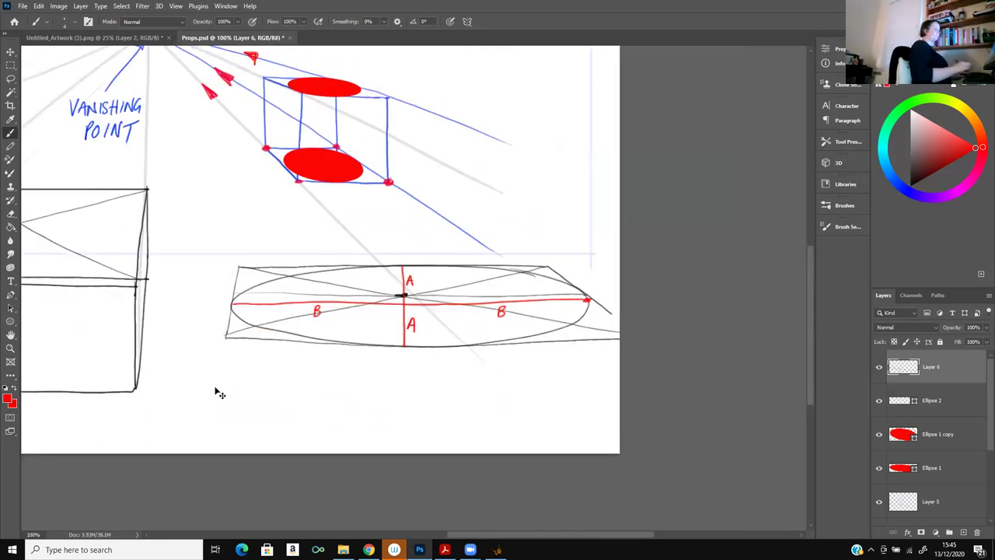
{"action": "key", "text": "ctrl+minus"}
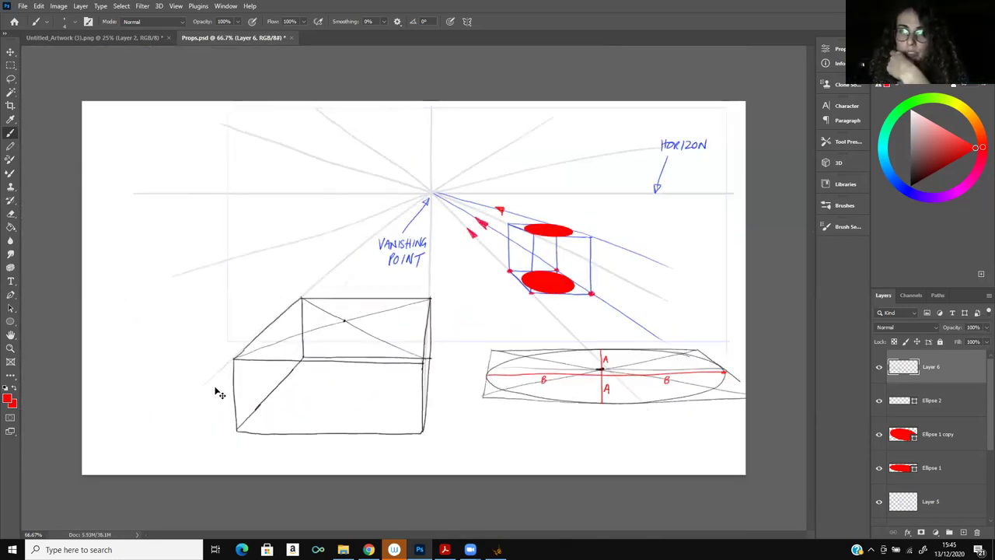
{"action": "key", "text": "ctrl+plus"}
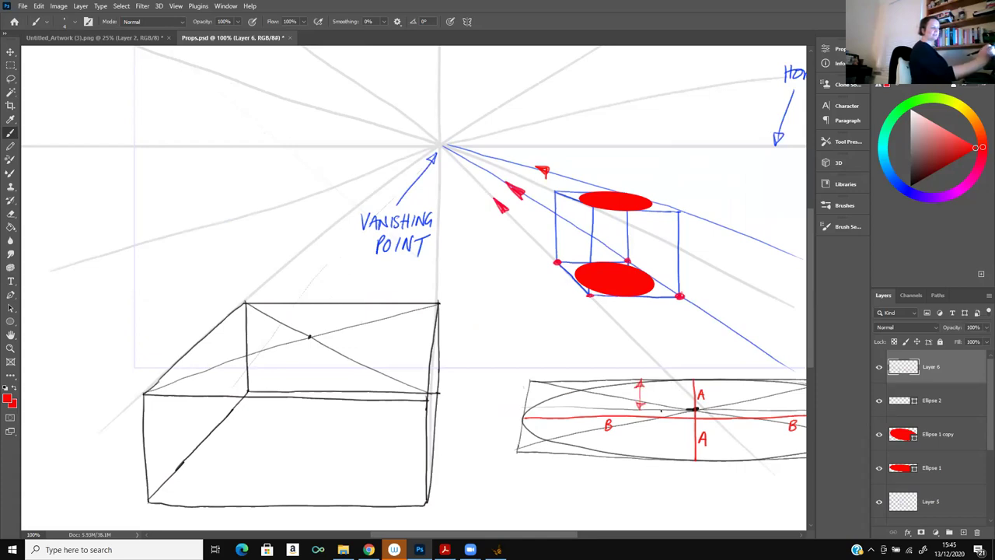
{"action": "mouse_move", "coordinate": [660, 411]}
{"action": "left_mouse_down"}
{"action": "mouse_move", "coordinate": [658, 458]}
{"action": "mouse_move", "coordinate": [663, 451]}
{"action": "left_mouse_up"}
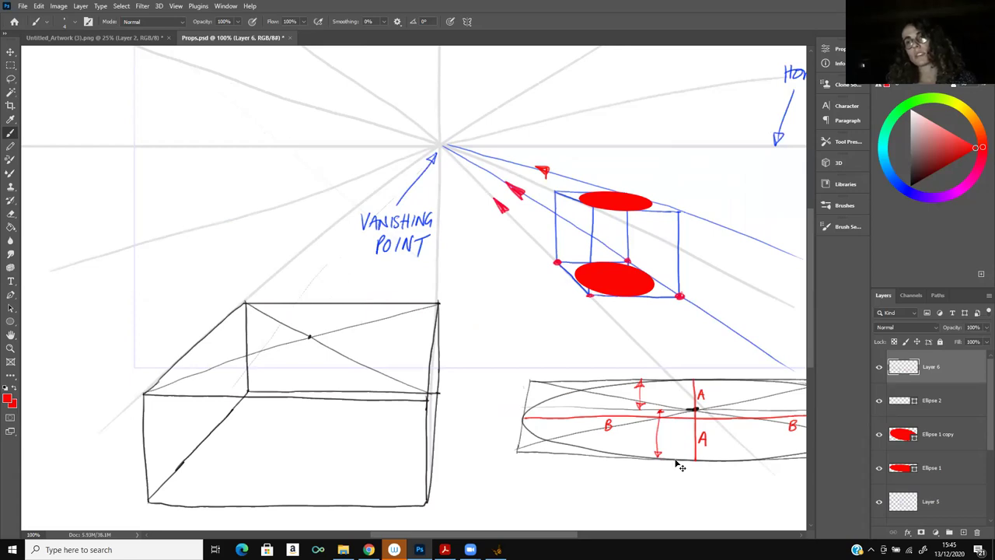
Draw a wide red ellipse across the horizon beside the vanishing point, with crossing axes and halves labelled A and B
{"action": "key", "text": "ctrl+minus"}
{"action": "key", "text": "ctrl+minus"}
{"action": "mouse_move", "coordinate": [332, 198]}
{"action": "left_mouse_down"}
{"action": "mouse_move", "coordinate": [202, 213]}
{"action": "mouse_move", "coordinate": [363, 220]}
{"action": "mouse_move", "coordinate": [335, 199]}
{"action": "left_mouse_up"}
{"action": "left_click_drag", "start_coordinate": [200, 218], "coordinate": [360, 212]}
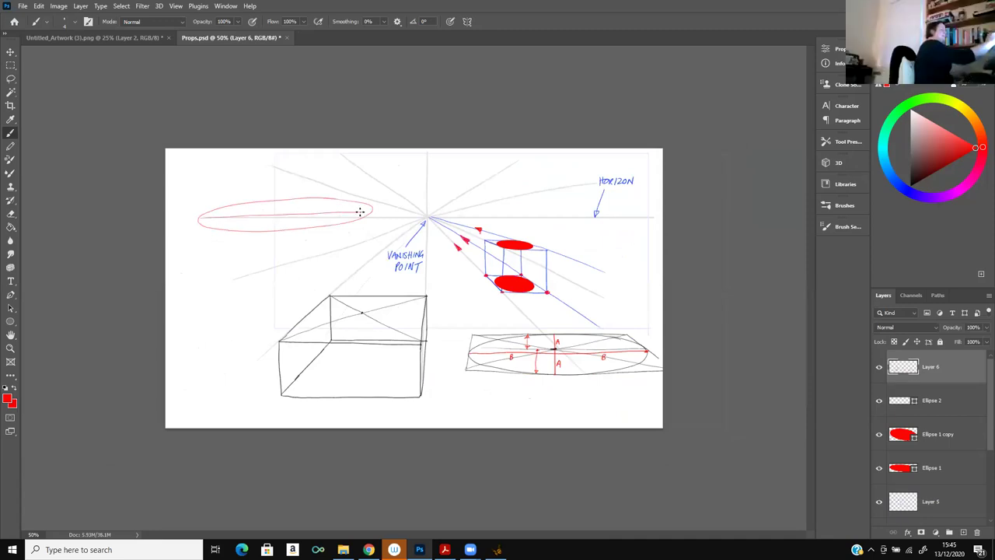
{"action": "mouse_move", "coordinate": [284, 199]}
{"action": "left_mouse_down"}
{"action": "mouse_move", "coordinate": [284, 235]}
{"action": "mouse_move", "coordinate": [284, 201]}
{"action": "mouse_move", "coordinate": [290, 208]}
{"action": "left_mouse_up"}
{"action": "mouse_move", "coordinate": [284, 231]}
{"action": "left_mouse_down"}
{"action": "mouse_move", "coordinate": [288, 221]}
{"action": "mouse_move", "coordinate": [290, 231]}
{"action": "mouse_move", "coordinate": [253, 227]}
{"action": "left_mouse_up"}
{"action": "left_click_drag", "start_coordinate": [318, 217], "coordinate": [321, 225]}
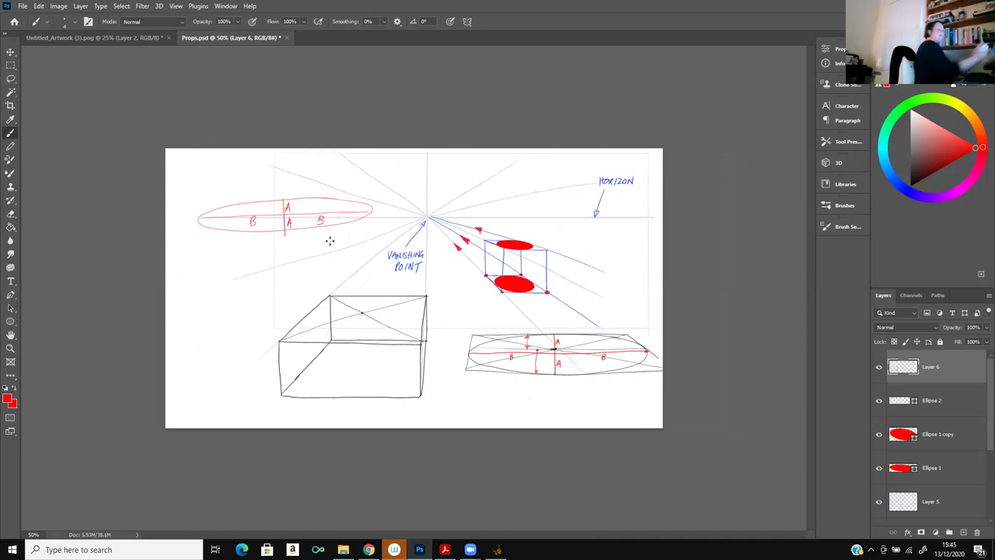
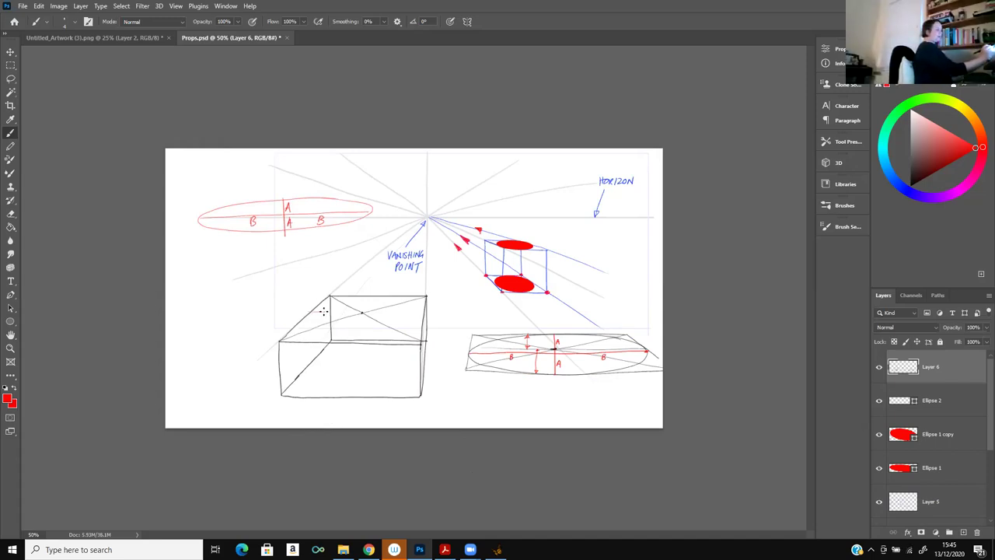
Draw black horizontal lines near the centre of the large box's top face and mark the receding left edge's midpoint with an X
{"action": "left_click", "coordinate": [908, 185]}
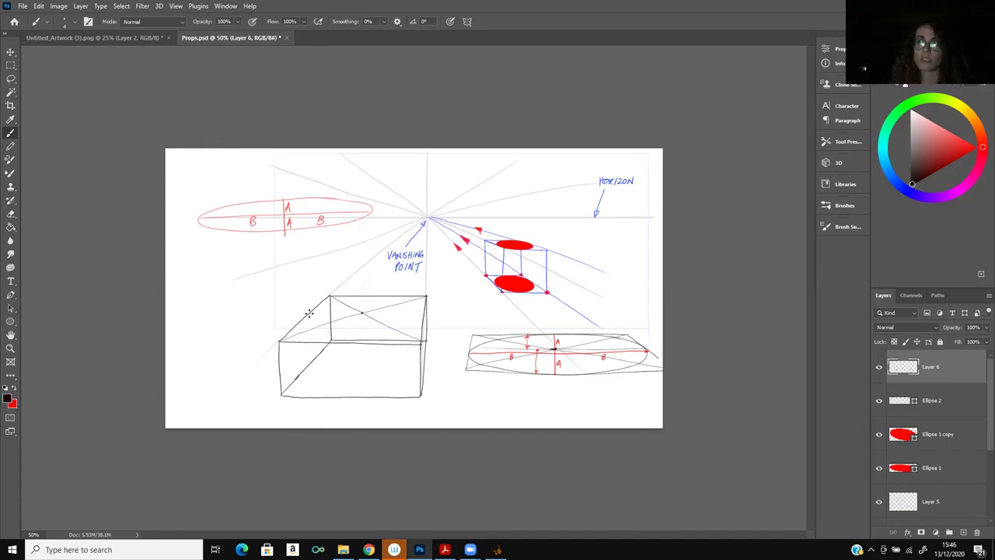
{"action": "left_click_drag", "start_coordinate": [319, 313], "coordinate": [419, 314]}
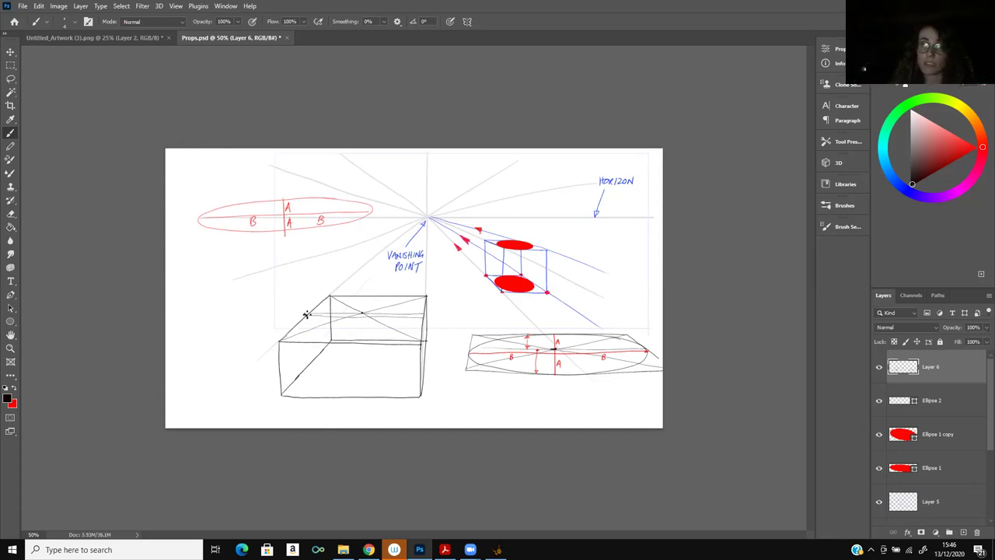
{"action": "left_click_drag", "start_coordinate": [301, 311], "coordinate": [301, 319]}
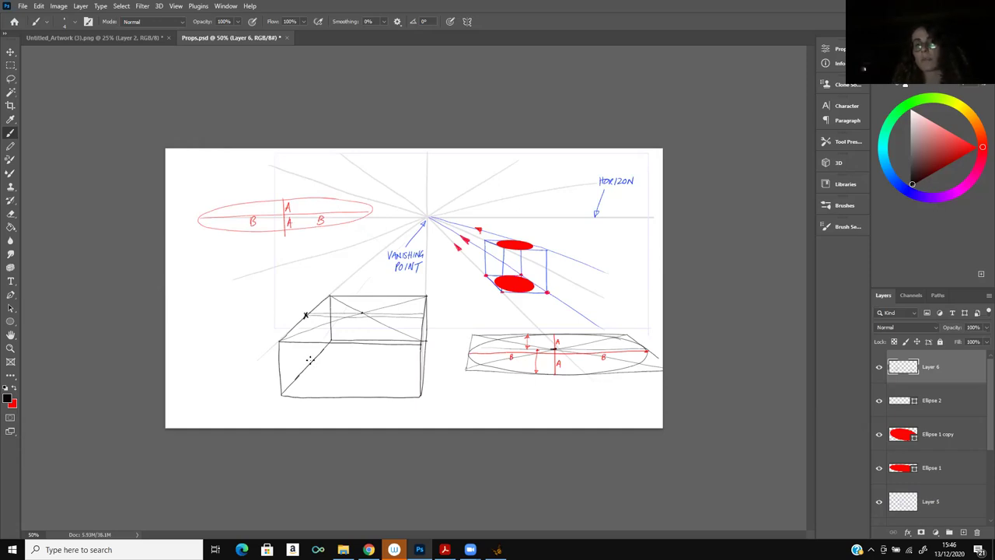
{"action": "key", "text": "ctrl+plus"}
{"action": "key", "text": "ctrl+plus"}
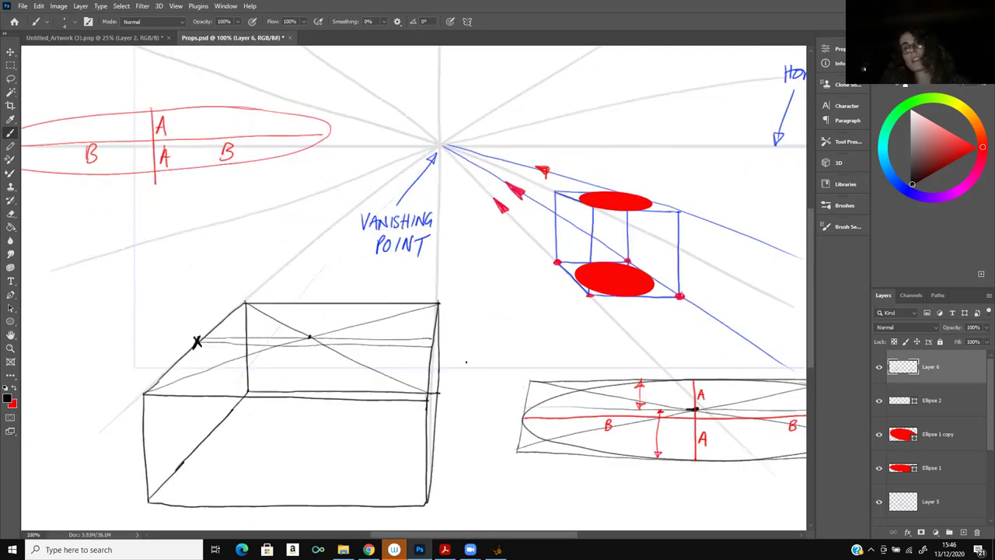
Mark the top face's right midpoint and centre, draw a line from the vanishing point through the centre, and put X marks where it crosses the front and back edges
{"action": "left_click_drag", "start_coordinate": [428, 343], "coordinate": [429, 350]}
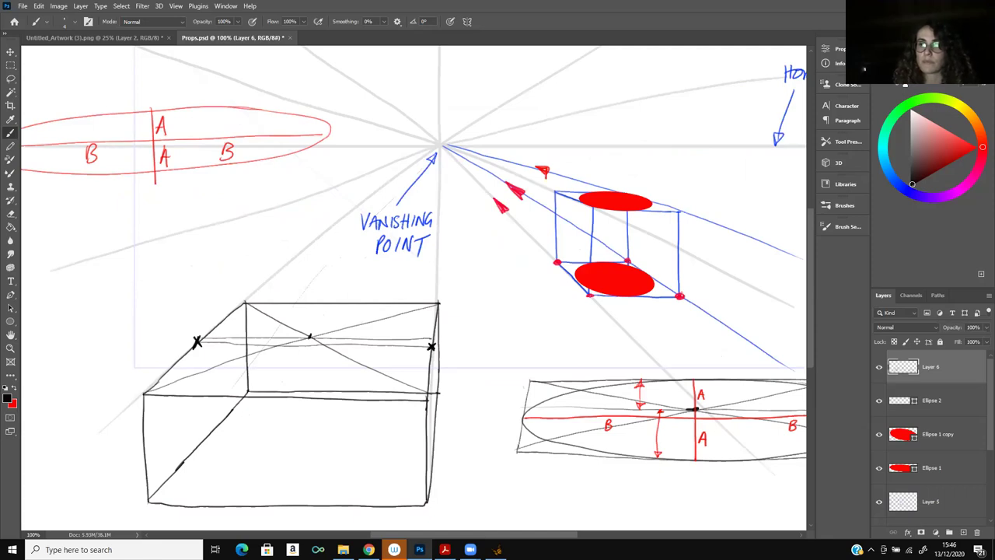
{"action": "left_click", "coordinate": [309, 336]}
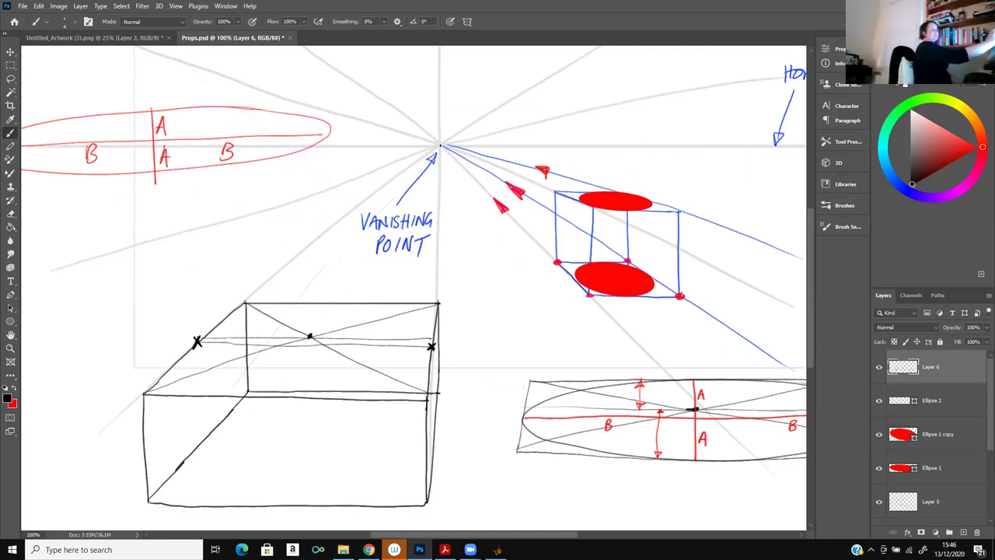
{"action": "left_click_drag", "start_coordinate": [438, 147], "coordinate": [215, 481]}
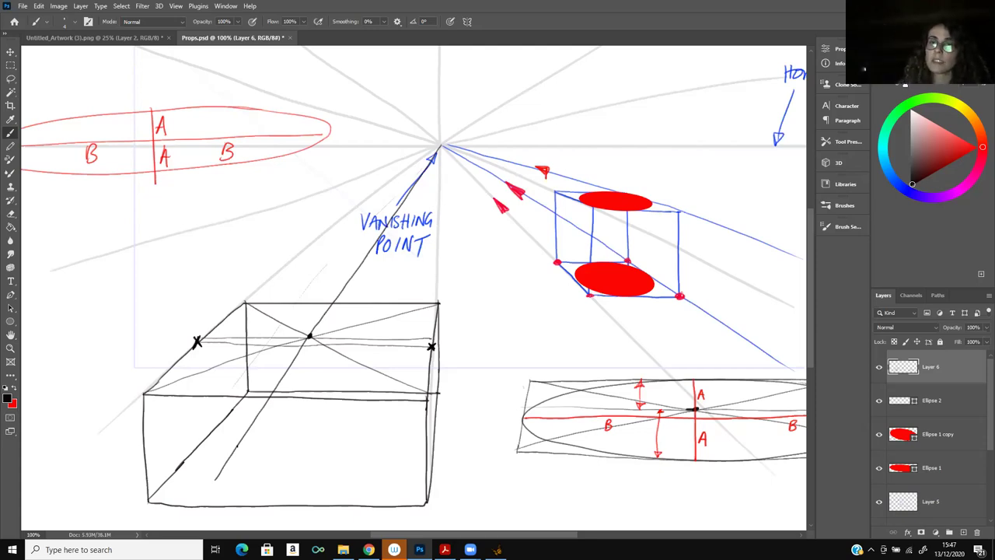
{"action": "mouse_move", "coordinate": [263, 394]}
{"action": "left_mouse_down"}
{"action": "mouse_move", "coordinate": [277, 401]}
{"action": "mouse_move", "coordinate": [261, 402]}
{"action": "left_mouse_up"}
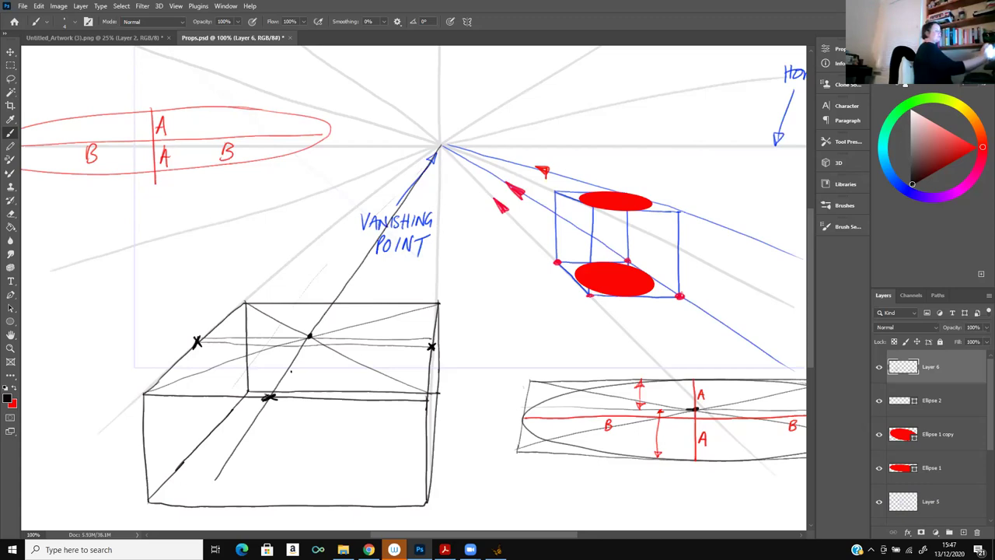
{"action": "left_click_drag", "start_coordinate": [339, 299], "coordinate": [327, 308]}
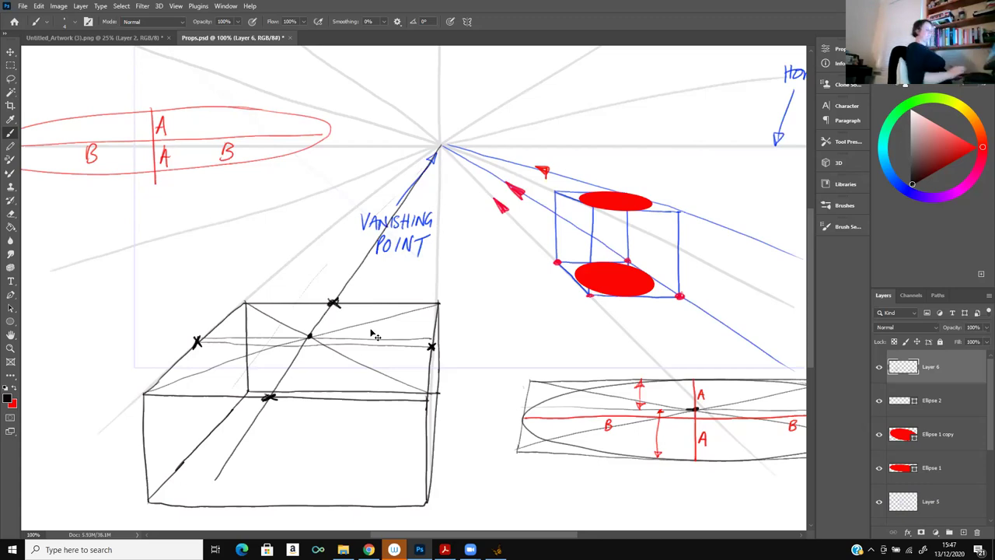
Go over the X marks on the four edge midpoints of the box's top face in red
{"action": "left_click", "coordinate": [977, 146]}
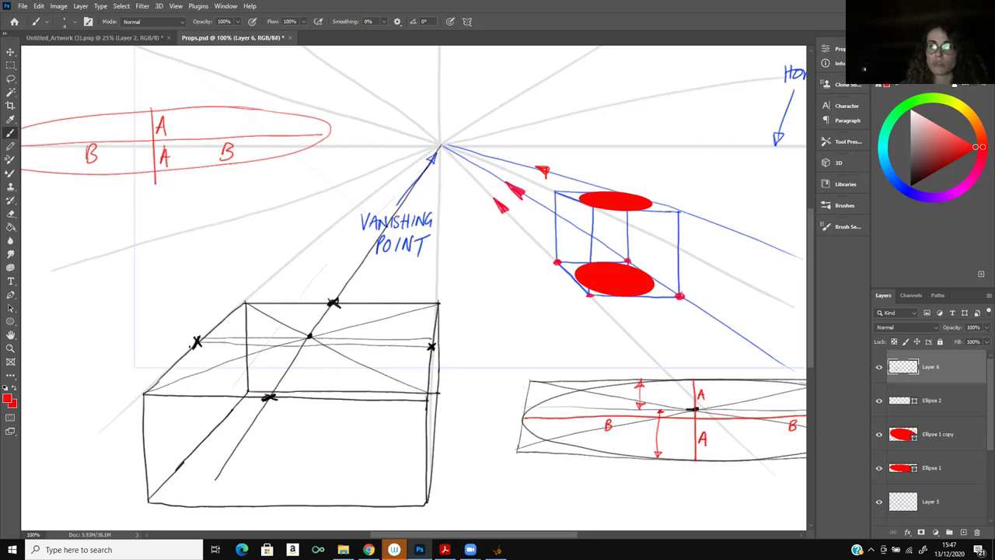
{"action": "mouse_move", "coordinate": [191, 331]}
{"action": "left_mouse_down"}
{"action": "mouse_move", "coordinate": [203, 350]}
{"action": "mouse_move", "coordinate": [189, 348]}
{"action": "left_mouse_up"}
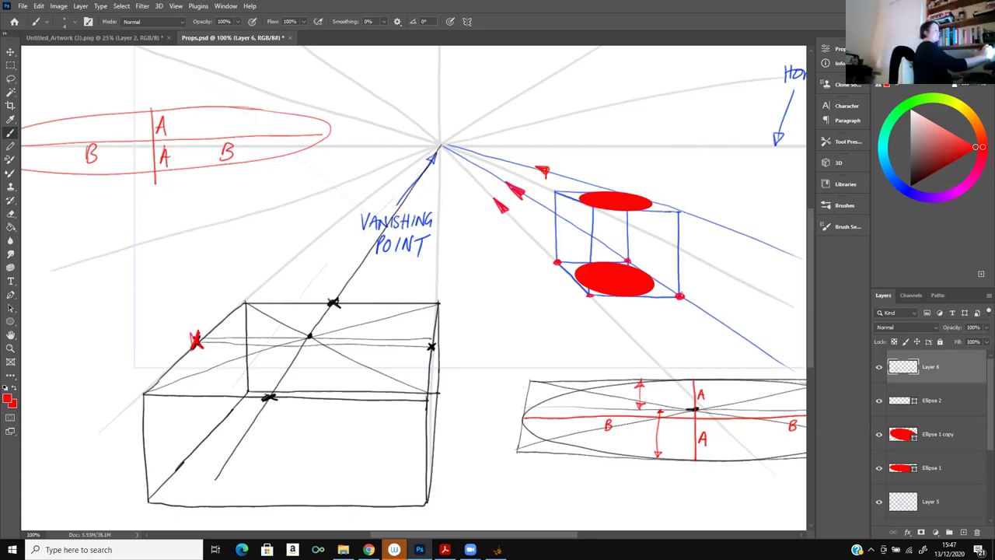
{"action": "left_click_drag", "start_coordinate": [427, 340], "coordinate": [437, 355]}
{"action": "left_click_drag", "start_coordinate": [436, 340], "coordinate": [427, 355]}
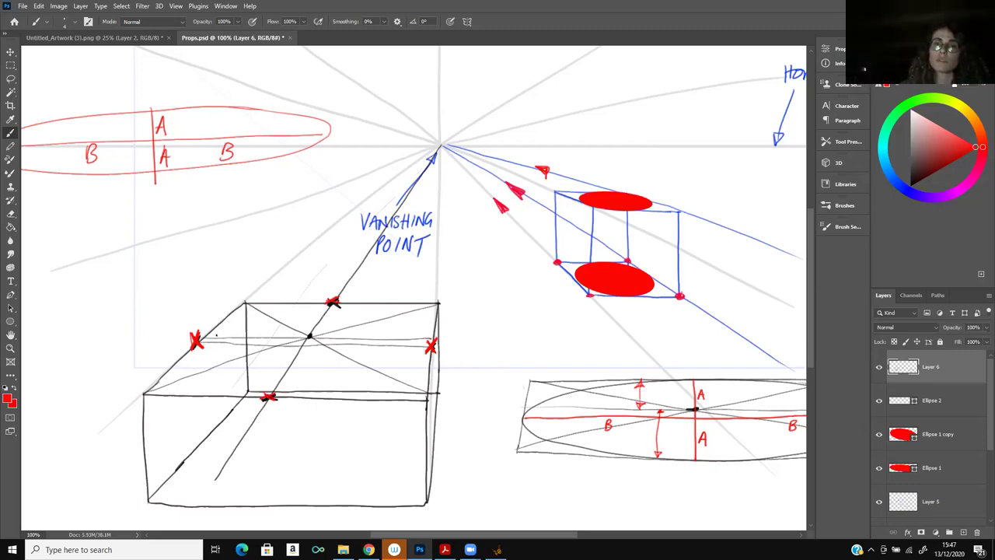
Draw a red ellipse on the box's top face, passing through the four red edge marks
{"action": "mouse_move", "coordinate": [204, 332]}
{"action": "left_mouse_down"}
{"action": "mouse_move", "coordinate": [249, 312]}
{"action": "mouse_move", "coordinate": [372, 308]}
{"action": "mouse_move", "coordinate": [431, 342]}
{"action": "left_mouse_up"}
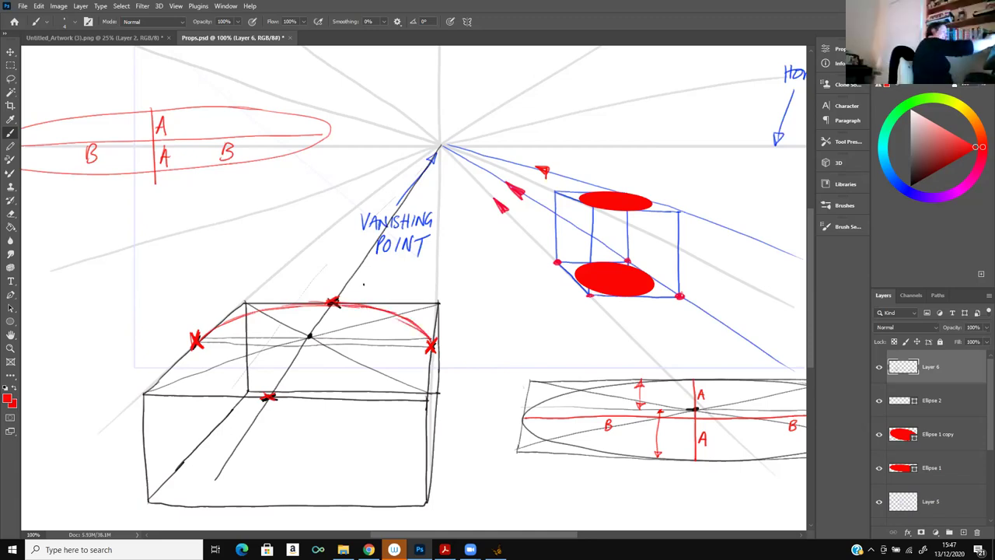
{"action": "mouse_move", "coordinate": [196, 346]}
{"action": "left_mouse_down"}
{"action": "mouse_move", "coordinate": [199, 367]}
{"action": "mouse_move", "coordinate": [264, 397]}
{"action": "left_mouse_up"}
{"action": "left_click_drag", "start_coordinate": [205, 372], "coordinate": [265, 397]}
{"action": "mouse_move", "coordinate": [191, 351]}
{"action": "left_mouse_down"}
{"action": "mouse_move", "coordinate": [248, 392]}
{"action": "mouse_move", "coordinate": [230, 385]}
{"action": "mouse_move", "coordinate": [356, 324]}
{"action": "mouse_move", "coordinate": [386, 337]}
{"action": "mouse_move", "coordinate": [324, 391]}
{"action": "mouse_move", "coordinate": [295, 396]}
{"action": "mouse_move", "coordinate": [416, 377]}
{"action": "left_mouse_up"}
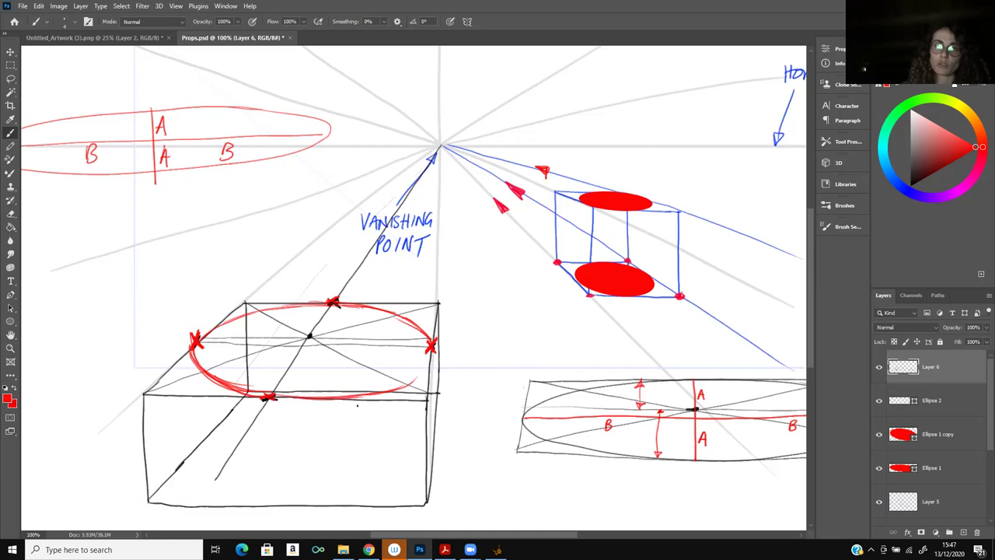
{"action": "key", "text": "ctrl+z"}
{"action": "mouse_move", "coordinate": [330, 398]}
{"action": "left_mouse_down"}
{"action": "mouse_move", "coordinate": [382, 398]}
{"action": "mouse_move", "coordinate": [426, 374]}
{"action": "mouse_move", "coordinate": [432, 349]}
{"action": "left_mouse_up"}
{"action": "key", "text": "ctrl+z"}
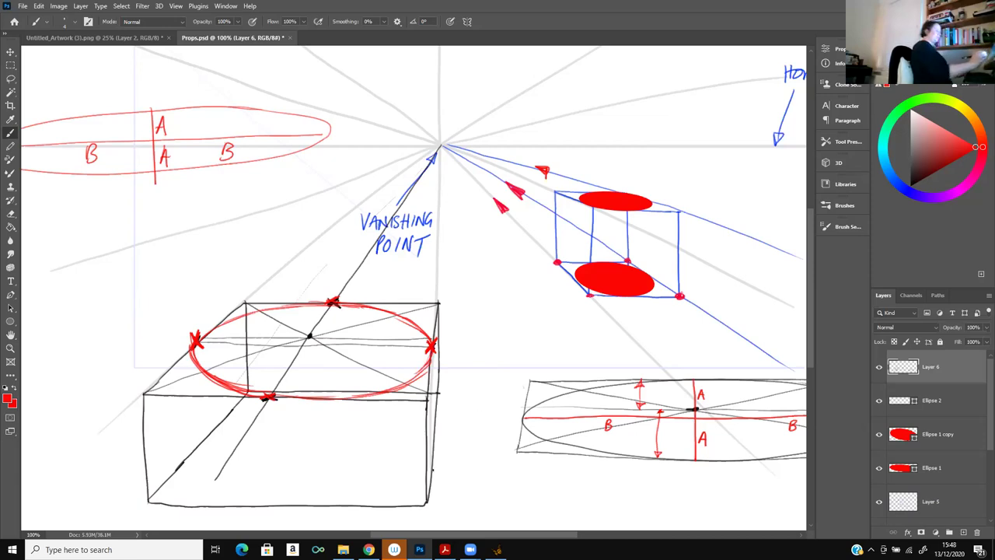
{"action": "left_click_drag", "start_coordinate": [312, 397], "coordinate": [381, 393]}
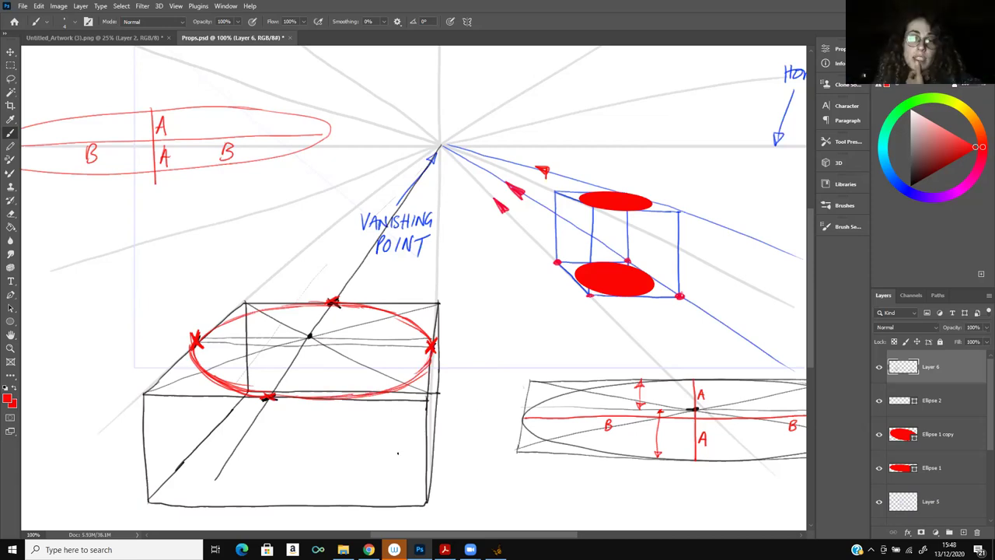
Examine the whole perspective drawing, comparing the ellipse on the large box with the labelled ellipses
{"action": "key", "text": "ctrl+minus"}
{"action": "key", "text": "ctrl+minus"}
{"action": "key", "text": "ctrl+minus"}
{"action": "key", "text": "ctrl+minus"}
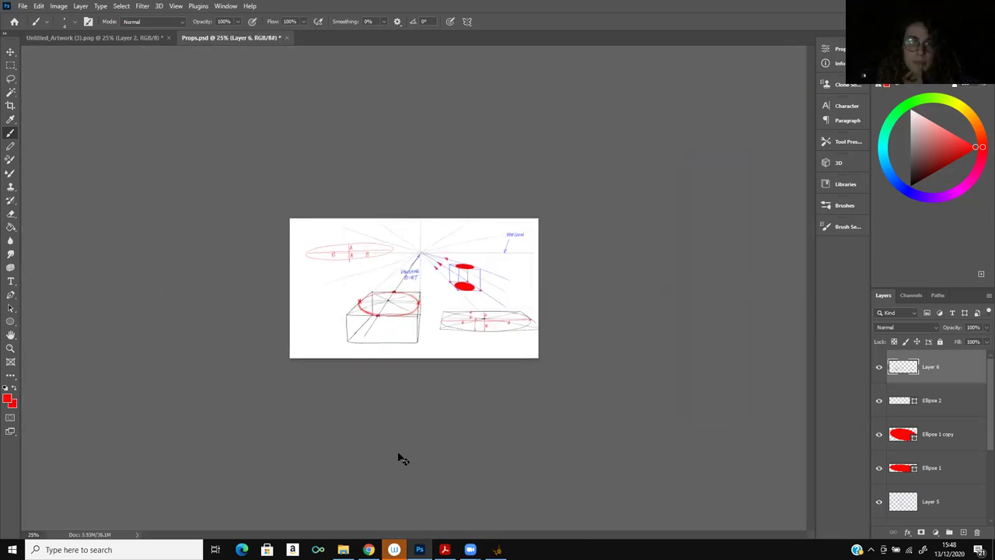
{"action": "key", "text": "ctrl+plus"}
{"action": "key", "text": "ctrl+plus"}
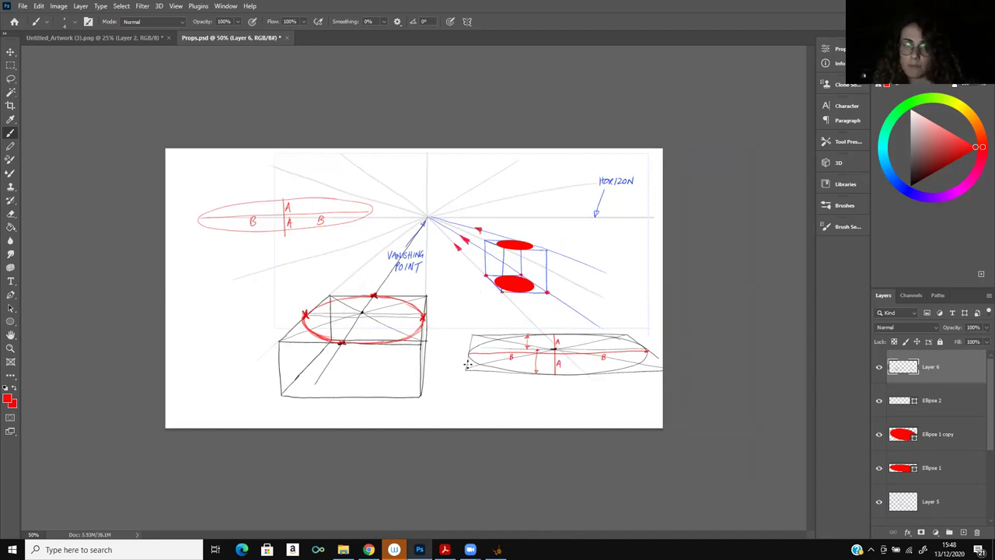
{"action": "key", "text": "ctrl+plus"}
{"action": "key", "text": "ctrl+plus"}
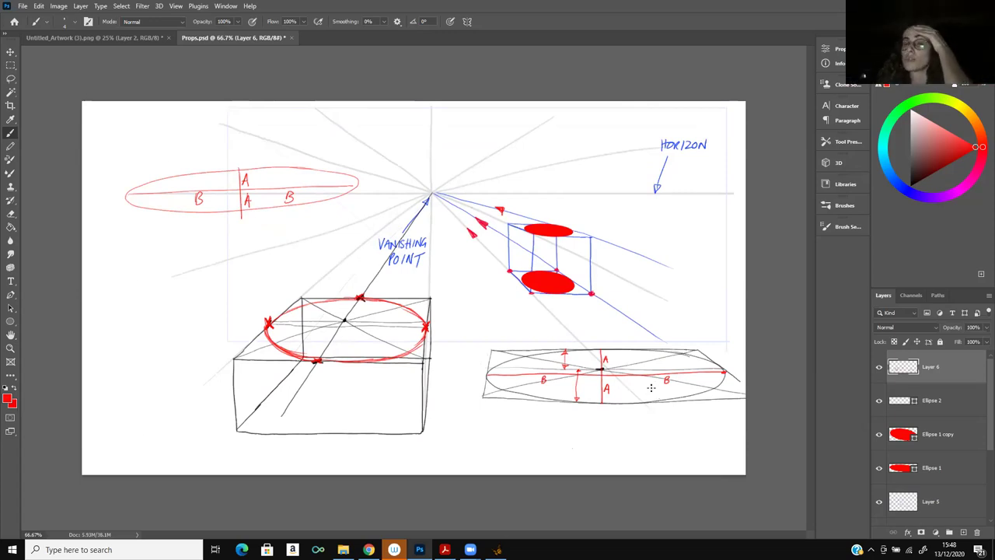
Hide Layer 6, Ellipse 2, Ellipse 1 copy, Ellipse 1, Layer 5 and Layer 4, and show Layer 3
{"action": "left_click_drag", "start_coordinate": [879, 366], "coordinate": [880, 470]}
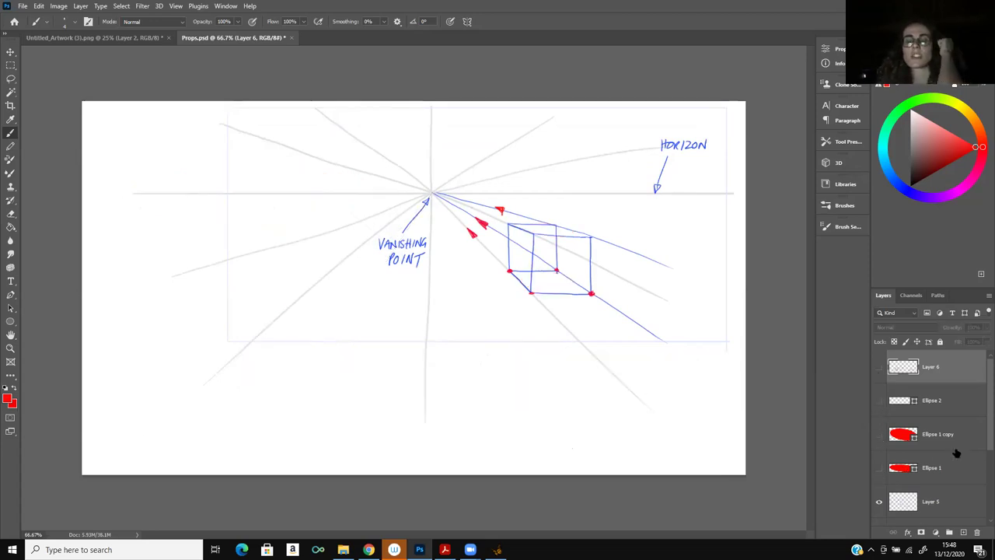
{"action": "scroll", "coordinate": [981, 453], "scroll_direction": "down", "scroll_amount": 2}
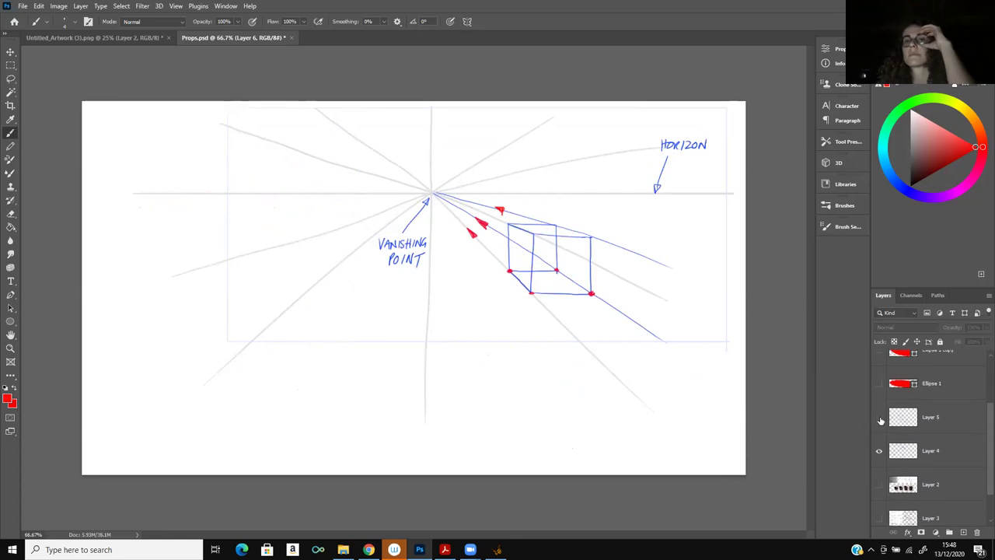
{"action": "left_click", "coordinate": [880, 418]}
{"action": "left_click", "coordinate": [880, 452]}
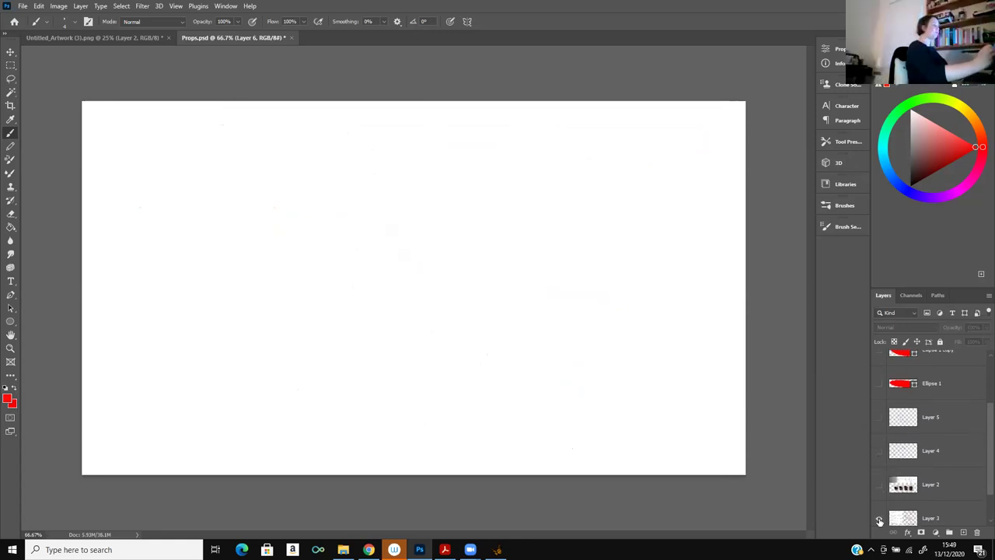
{"action": "left_click", "coordinate": [880, 519]}
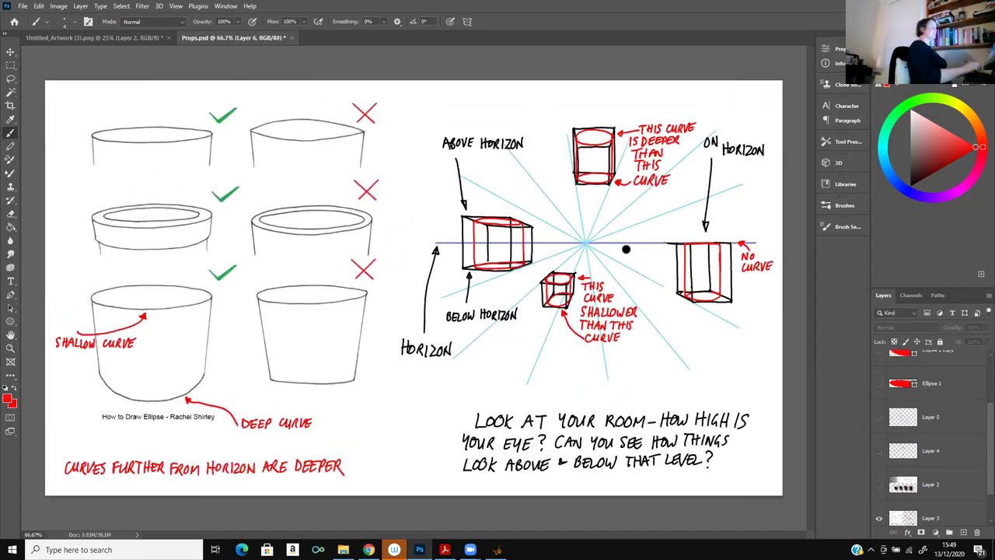
Examine the boxes and their inscribed curves above, below and on the horizon in the ellipse reference diagram
{"action": "key", "text": "ctrl+plus"}
{"action": "key", "text": "ctrl+plus"}
{"action": "left_click_drag", "start_coordinate": [474, 535], "coordinate": [497, 535]}
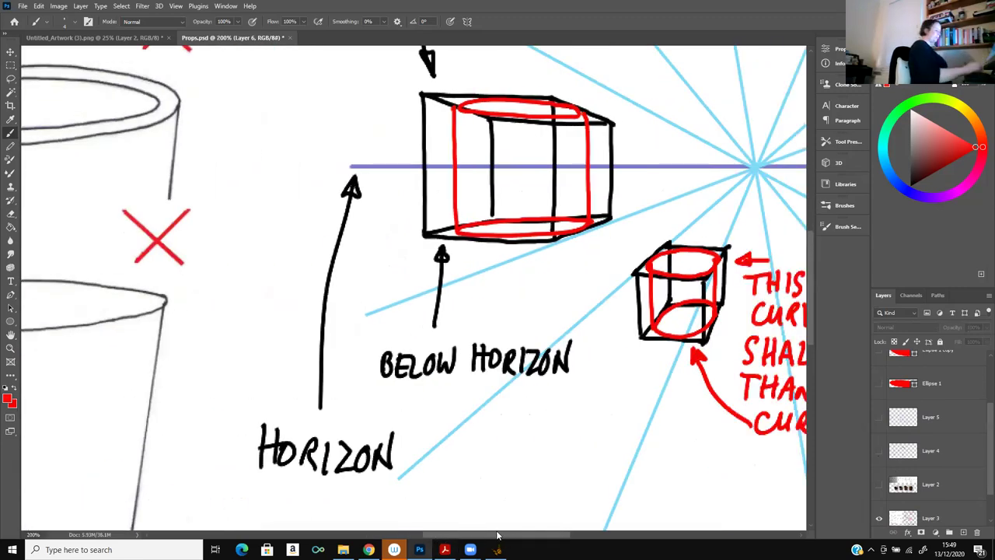
{"action": "scroll", "coordinate": [498, 535], "scroll_direction": "right", "scroll_amount": 2}
{"action": "scroll", "coordinate": [497, 534], "scroll_direction": "right", "scroll_amount": 3}
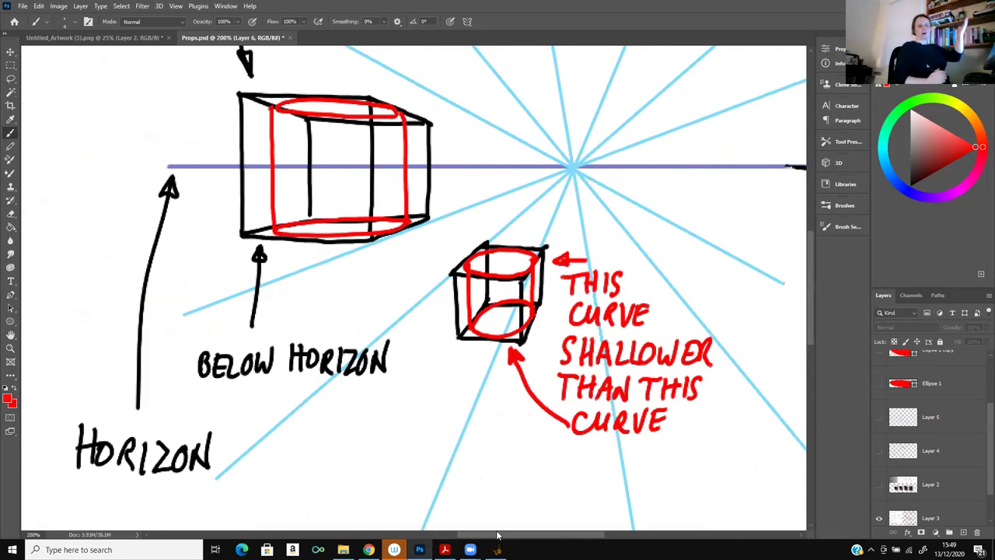
{"action": "key", "text": "ctrl+minus"}
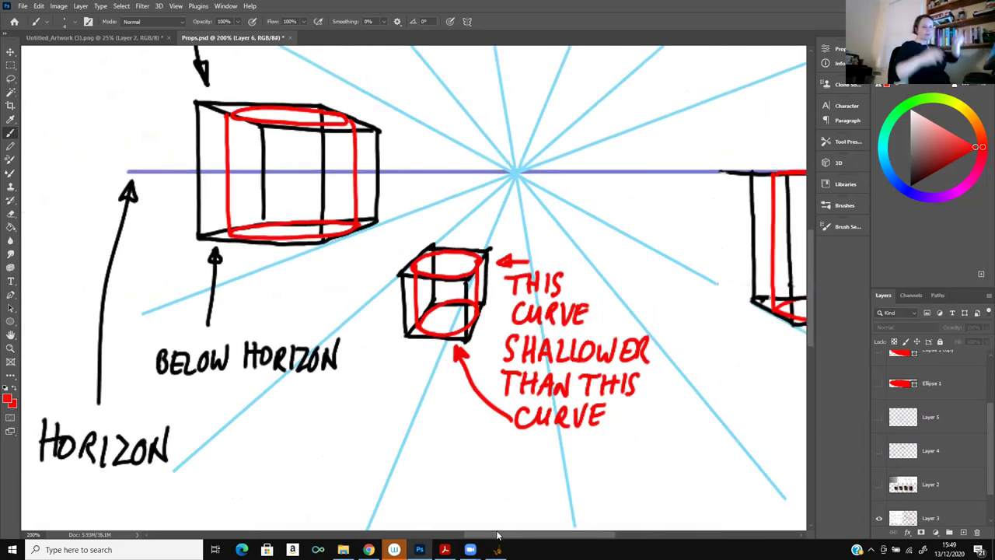
{"action": "key", "text": "ctrl+minus"}
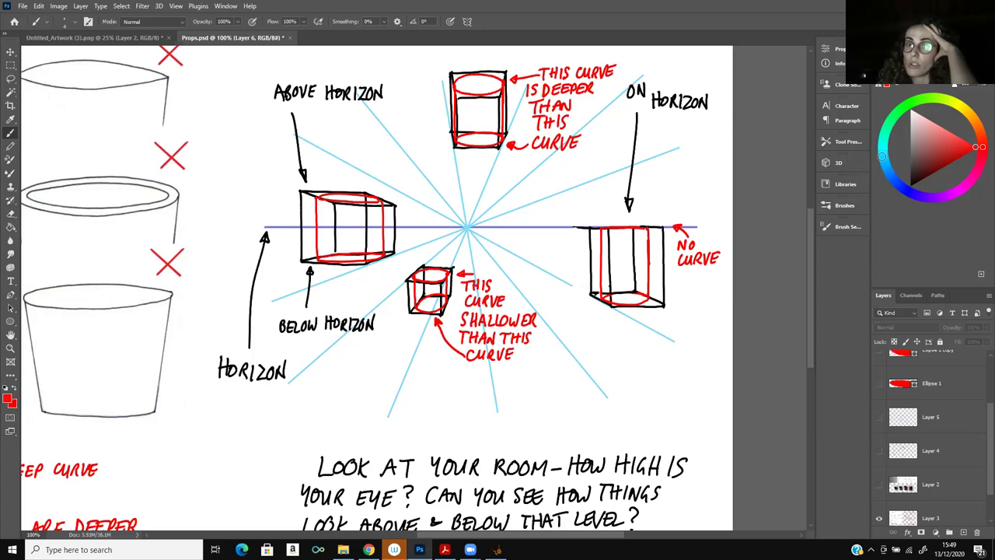
On a new layer above Layer 3, paint the cylinder in the box high above the horizon light blue with a dark teal underside
{"action": "left_click", "coordinate": [883, 157]}
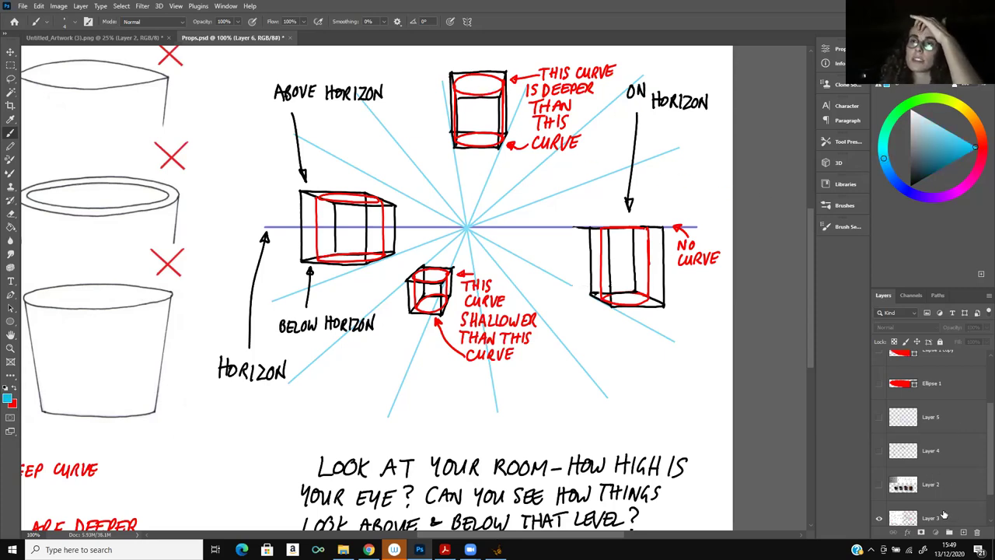
{"action": "left_click", "coordinate": [963, 532]}
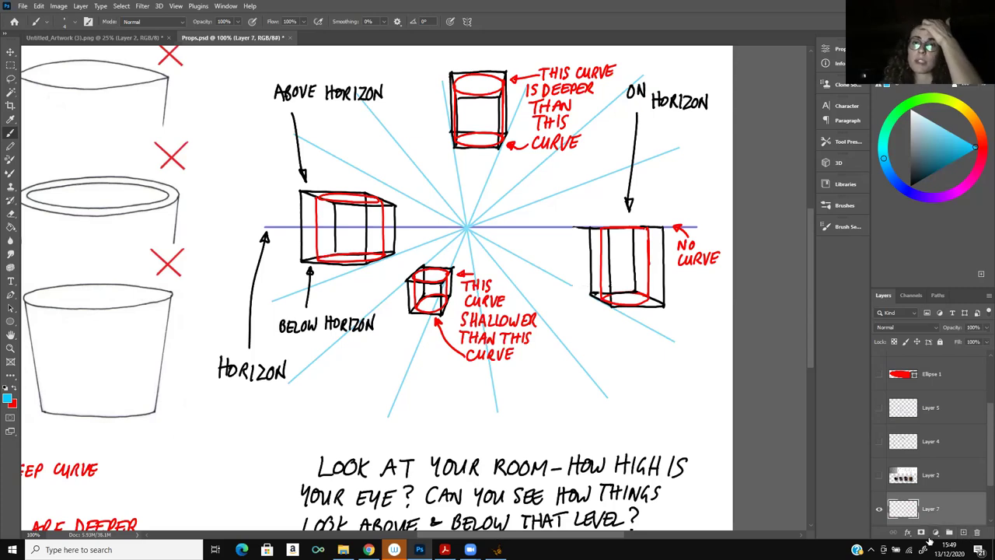
{"action": "scroll", "coordinate": [416, 291], "scroll_direction": "up", "scroll_amount": 5}
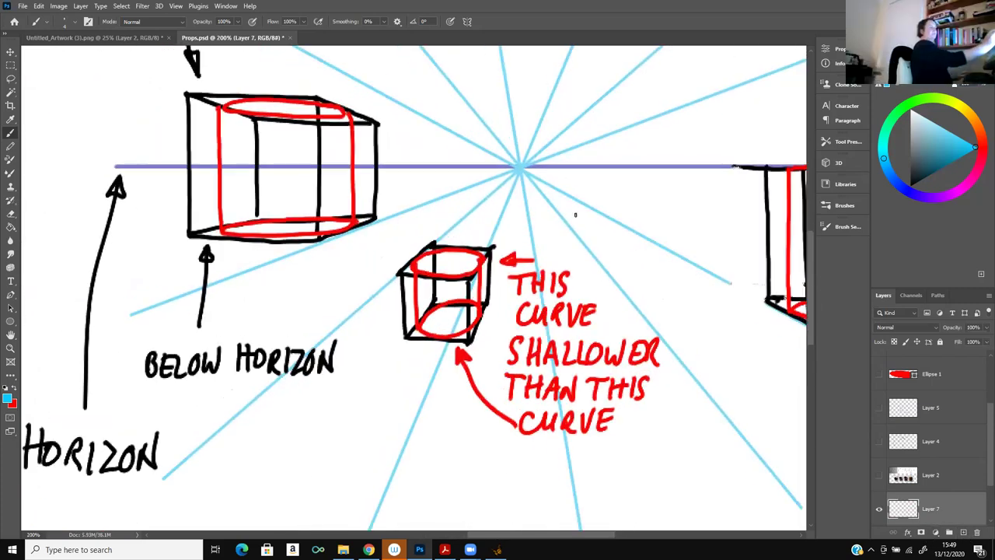
{"action": "scroll", "coordinate": [551, 200], "scroll_direction": "up", "scroll_amount": 3}
{"action": "scroll", "coordinate": [551, 201], "scroll_direction": "up", "scroll_amount": 1}
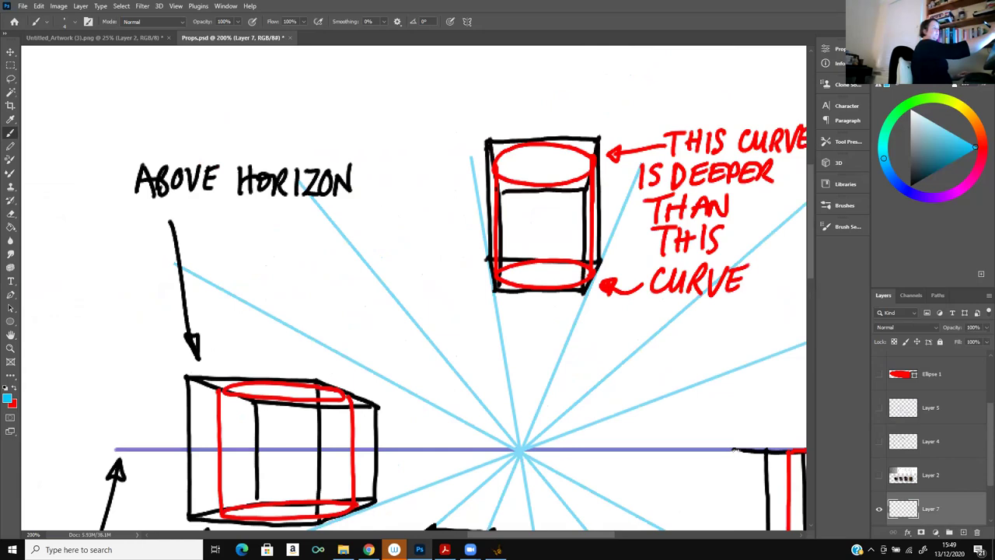
{"action": "left_click_drag", "start_coordinate": [499, 163], "coordinate": [499, 246]}
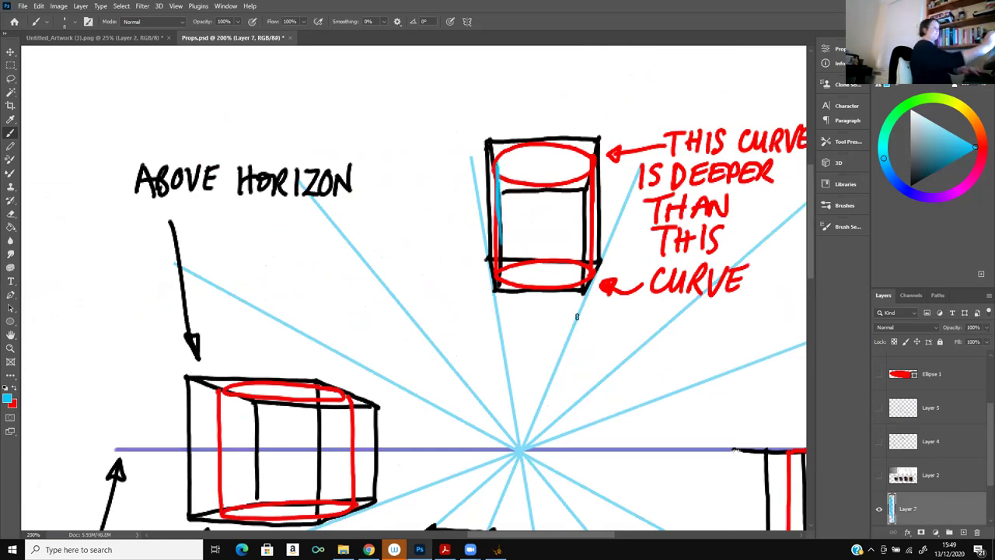
{"action": "mouse_move", "coordinate": [497, 168]}
{"action": "left_mouse_down"}
{"action": "mouse_move", "coordinate": [523, 146]}
{"action": "mouse_move", "coordinate": [579, 157]}
{"action": "mouse_move", "coordinate": [569, 151]}
{"action": "mouse_move", "coordinate": [612, 144]}
{"action": "mouse_move", "coordinate": [592, 213]}
{"action": "mouse_move", "coordinate": [592, 184]}
{"action": "mouse_move", "coordinate": [594, 269]}
{"action": "left_mouse_up"}
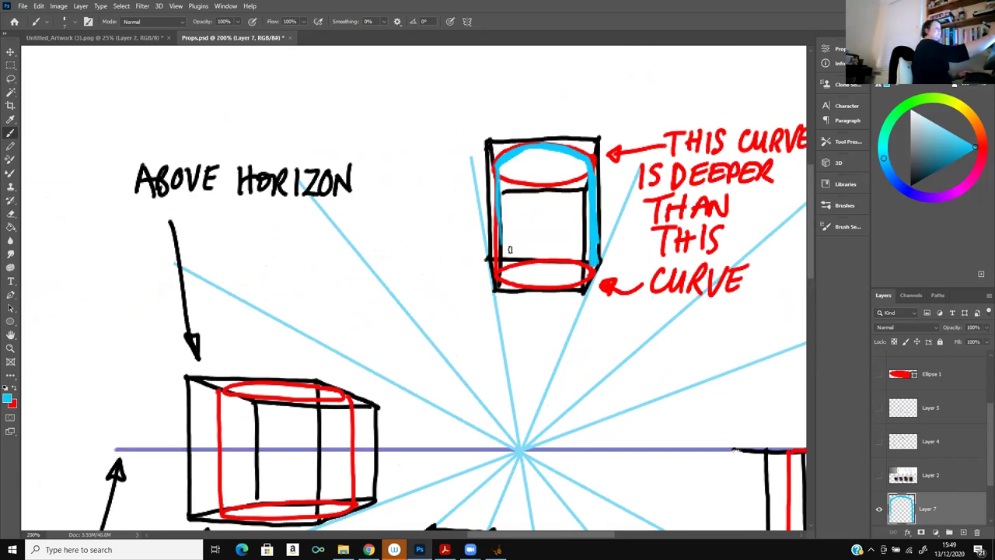
{"action": "mouse_move", "coordinate": [496, 201]}
{"action": "left_mouse_down"}
{"action": "mouse_move", "coordinate": [498, 256]}
{"action": "mouse_move", "coordinate": [599, 271]}
{"action": "left_mouse_up"}
{"action": "mouse_move", "coordinate": [524, 160]}
{"action": "left_mouse_down"}
{"action": "mouse_move", "coordinate": [554, 153]}
{"action": "mouse_move", "coordinate": [530, 157]}
{"action": "mouse_move", "coordinate": [506, 186]}
{"action": "mouse_move", "coordinate": [564, 153]}
{"action": "mouse_move", "coordinate": [527, 188]}
{"action": "mouse_move", "coordinate": [585, 163]}
{"action": "mouse_move", "coordinate": [507, 221]}
{"action": "mouse_move", "coordinate": [518, 212]}
{"action": "mouse_move", "coordinate": [503, 179]}
{"action": "mouse_move", "coordinate": [507, 232]}
{"action": "mouse_move", "coordinate": [520, 251]}
{"action": "mouse_move", "coordinate": [526, 225]}
{"action": "mouse_move", "coordinate": [528, 253]}
{"action": "mouse_move", "coordinate": [563, 187]}
{"action": "mouse_move", "coordinate": [575, 222]}
{"action": "mouse_move", "coordinate": [584, 187]}
{"action": "mouse_move", "coordinate": [587, 257]}
{"action": "mouse_move", "coordinate": [502, 258]}
{"action": "mouse_move", "coordinate": [584, 261]}
{"action": "mouse_move", "coordinate": [548, 251]}
{"action": "mouse_move", "coordinate": [567, 232]}
{"action": "mouse_move", "coordinate": [552, 218]}
{"action": "mouse_move", "coordinate": [583, 192]}
{"action": "mouse_move", "coordinate": [552, 242]}
{"action": "mouse_move", "coordinate": [566, 206]}
{"action": "left_mouse_up"}
{"action": "left_click", "coordinate": [932, 165]}
{"action": "mouse_move", "coordinate": [583, 272]}
{"action": "left_mouse_down"}
{"action": "mouse_move", "coordinate": [526, 265]}
{"action": "mouse_move", "coordinate": [528, 283]}
{"action": "mouse_move", "coordinate": [540, 265]}
{"action": "mouse_move", "coordinate": [518, 281]}
{"action": "mouse_move", "coordinate": [545, 269]}
{"action": "mouse_move", "coordinate": [589, 275]}
{"action": "mouse_move", "coordinate": [523, 280]}
{"action": "left_mouse_up"}
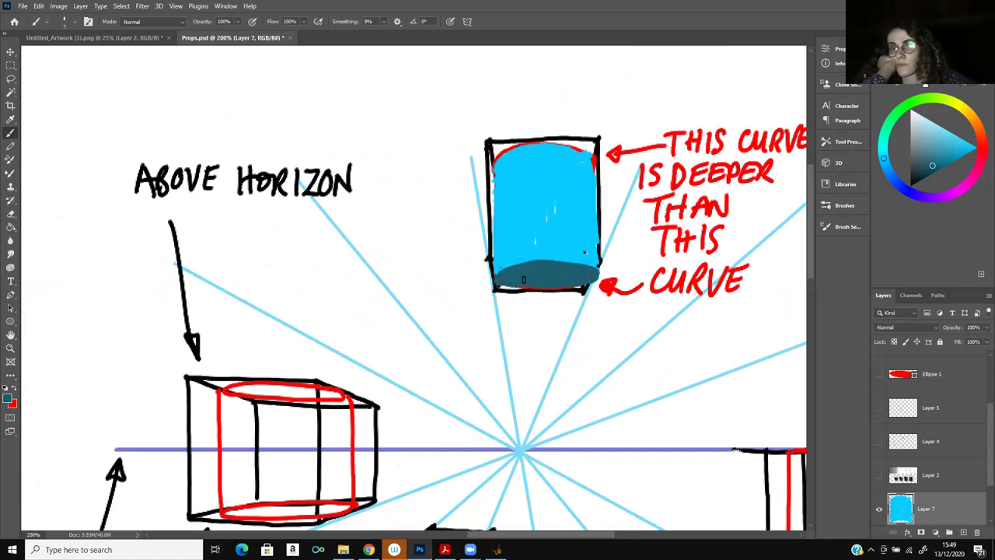
Paint the cylinder in the small box below the horizon with a dark teal top and a medium blue body
{"action": "key", "text": "ctrl+minus"}
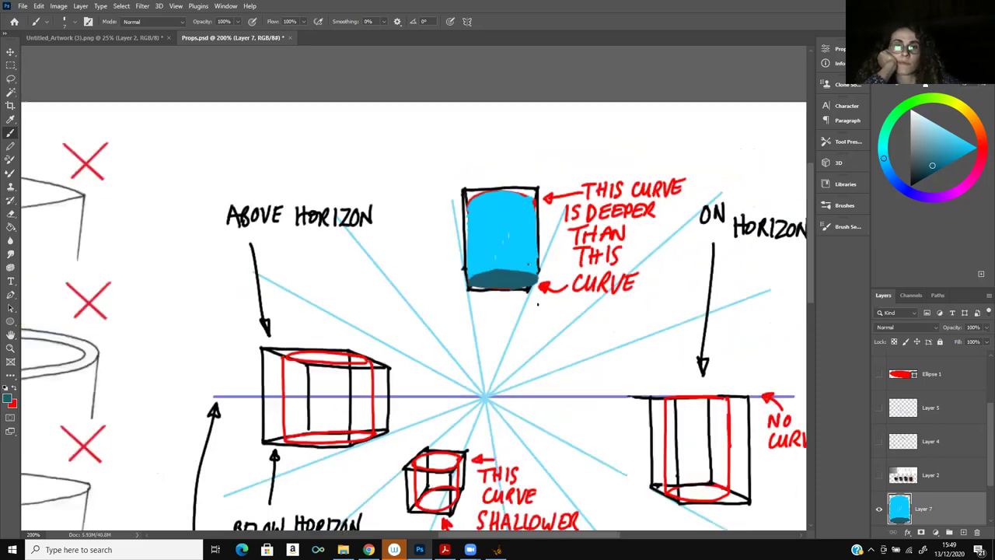
{"action": "key", "text": "ctrl+minus"}
{"action": "key", "text": "ctrl+minus"}
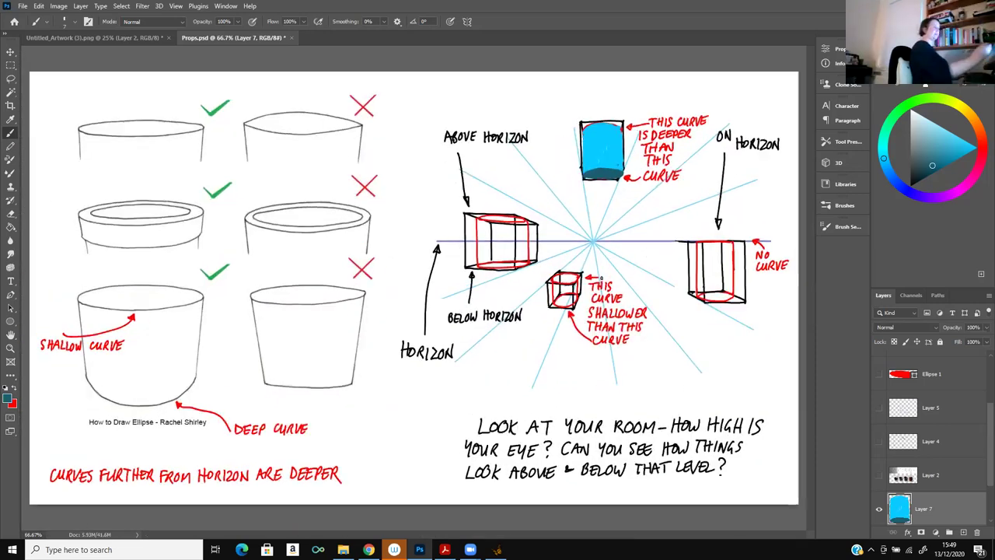
{"action": "key", "text": "ctrl+plus"}
{"action": "mouse_move", "coordinate": [597, 273]}
{"action": "left_mouse_down"}
{"action": "mouse_move", "coordinate": [605, 313]}
{"action": "mouse_move", "coordinate": [631, 280]}
{"action": "mouse_move", "coordinate": [598, 300]}
{"action": "mouse_move", "coordinate": [611, 284]}
{"action": "mouse_move", "coordinate": [602, 294]}
{"action": "mouse_move", "coordinate": [608, 286]}
{"action": "mouse_move", "coordinate": [617, 302]}
{"action": "mouse_move", "coordinate": [503, 525]}
{"action": "mouse_move", "coordinate": [509, 538]}
{"action": "mouse_move", "coordinate": [587, 535]}
{"action": "mouse_move", "coordinate": [564, 541]}
{"action": "mouse_move", "coordinate": [797, 331]}
{"action": "left_mouse_up"}
{"action": "left_click", "coordinate": [961, 150]}
Paint the cylinder in the box straddling the horizon solid medium blue, with an arched top and a rounded bottom edge
{"action": "scroll", "coordinate": [811, 315], "scroll_direction": "right", "scroll_amount": 3}
{"action": "scroll", "coordinate": [761, 296], "scroll_direction": "up", "scroll_amount": 2}
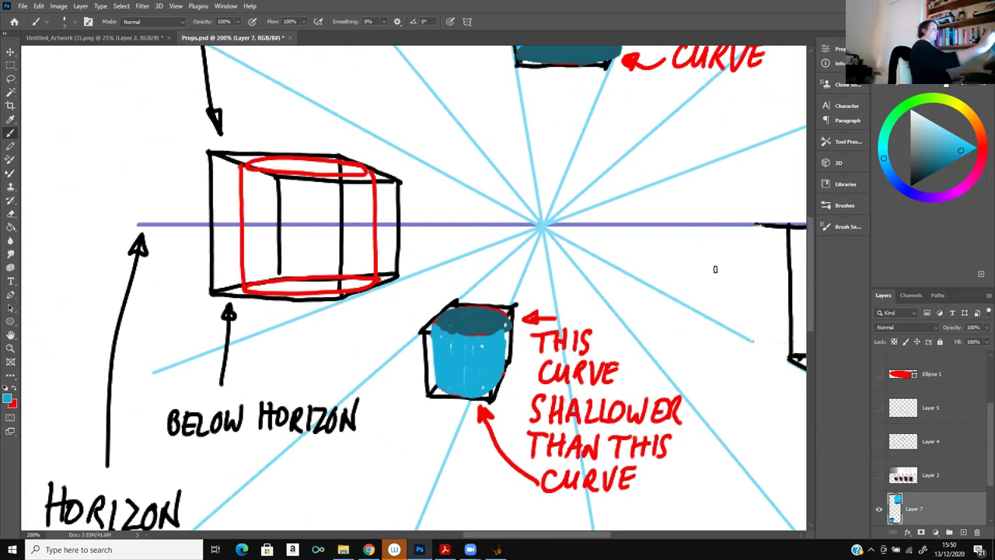
{"action": "scroll", "coordinate": [410, 280], "scroll_direction": "up", "scroll_amount": 1}
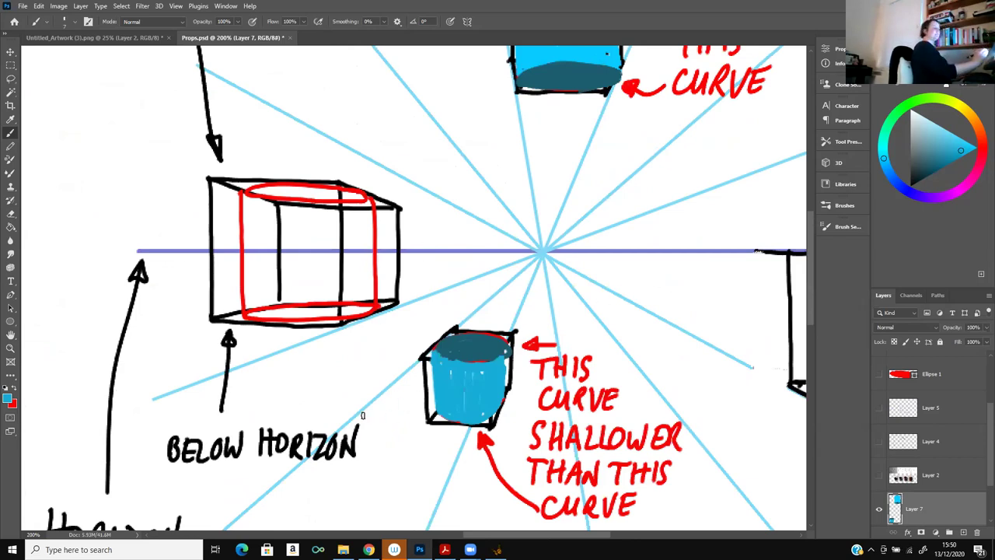
{"action": "mouse_move", "coordinate": [247, 192]}
{"action": "left_mouse_down"}
{"action": "mouse_move", "coordinate": [292, 184]}
{"action": "mouse_move", "coordinate": [367, 199]}
{"action": "mouse_move", "coordinate": [244, 232]}
{"action": "mouse_move", "coordinate": [246, 315]}
{"action": "mouse_move", "coordinate": [363, 311]}
{"action": "left_mouse_up"}
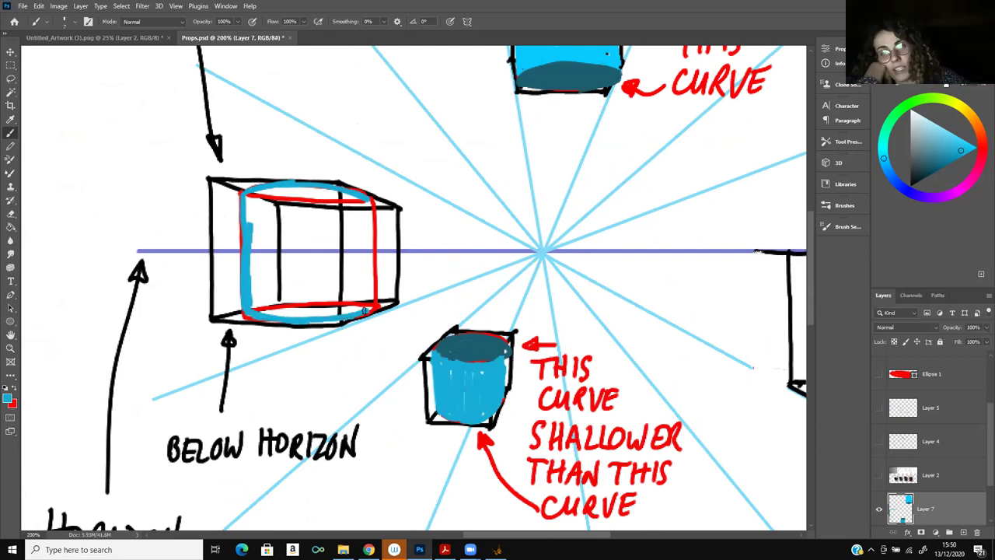
{"action": "left_click_drag", "start_coordinate": [371, 199], "coordinate": [372, 305]}
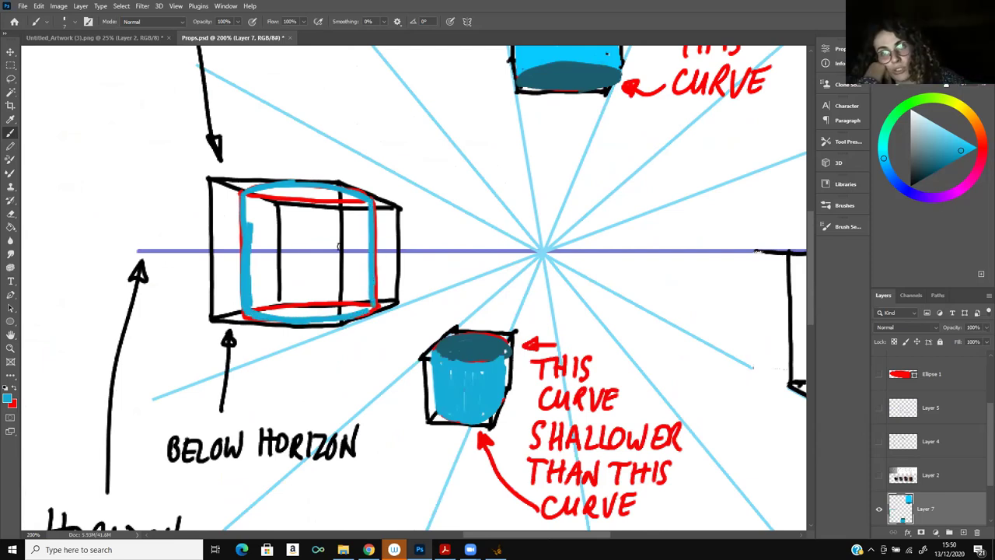
{"action": "mouse_move", "coordinate": [322, 195]}
{"action": "left_mouse_down"}
{"action": "mouse_move", "coordinate": [258, 193]}
{"action": "mouse_move", "coordinate": [248, 208]}
{"action": "mouse_move", "coordinate": [251, 247]}
{"action": "mouse_move", "coordinate": [262, 194]}
{"action": "mouse_move", "coordinate": [268, 246]}
{"action": "mouse_move", "coordinate": [282, 188]}
{"action": "mouse_move", "coordinate": [289, 241]}
{"action": "mouse_move", "coordinate": [301, 251]}
{"action": "mouse_move", "coordinate": [256, 294]}
{"action": "mouse_move", "coordinate": [271, 300]}
{"action": "mouse_move", "coordinate": [290, 289]}
{"action": "mouse_move", "coordinate": [316, 194]}
{"action": "mouse_move", "coordinate": [322, 216]}
{"action": "mouse_move", "coordinate": [333, 211]}
{"action": "mouse_move", "coordinate": [343, 301]}
{"action": "mouse_move", "coordinate": [358, 214]}
{"action": "mouse_move", "coordinate": [366, 248]}
{"action": "mouse_move", "coordinate": [355, 207]}
{"action": "mouse_move", "coordinate": [296, 197]}
{"action": "mouse_move", "coordinate": [359, 200]}
{"action": "left_mouse_up"}
{"action": "left_click_drag", "start_coordinate": [266, 304], "coordinate": [367, 304]}
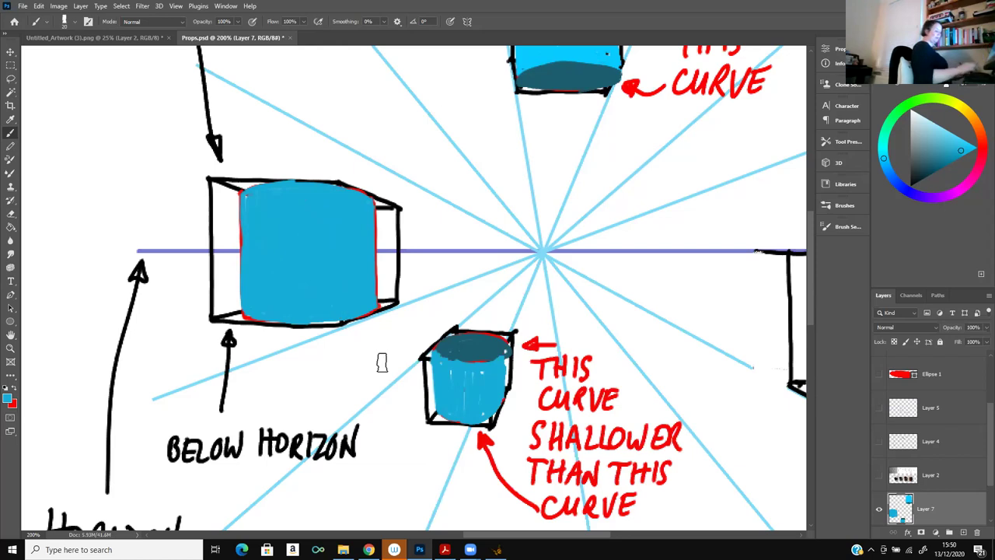
Paint the cylinder in the box whose top sits on the horizon medium blue, with a flat top edge and curved bottom
{"action": "scroll", "coordinate": [391, 374], "scroll_direction": "down", "scroll_amount": 1}
{"action": "scroll", "coordinate": [390, 373], "scroll_direction": "down", "scroll_amount": 1}
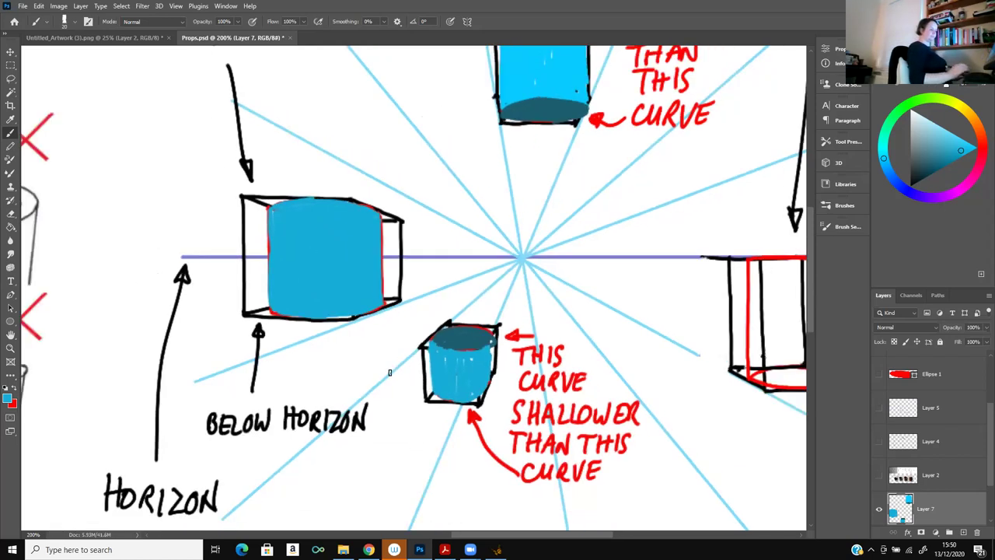
{"action": "scroll", "coordinate": [390, 373], "scroll_direction": "down", "scroll_amount": 4}
{"action": "scroll", "coordinate": [799, 330], "scroll_direction": "up", "scroll_amount": 1}
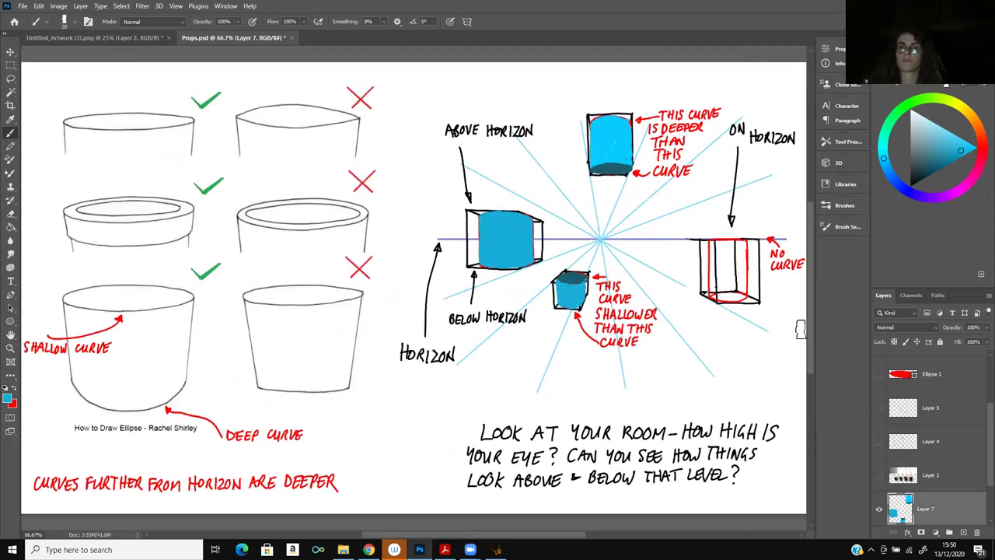
{"action": "scroll", "coordinate": [433, 216], "scroll_direction": "up", "scroll_amount": 1}
{"action": "scroll", "coordinate": [466, 222], "scroll_direction": "right", "scroll_amount": 8}
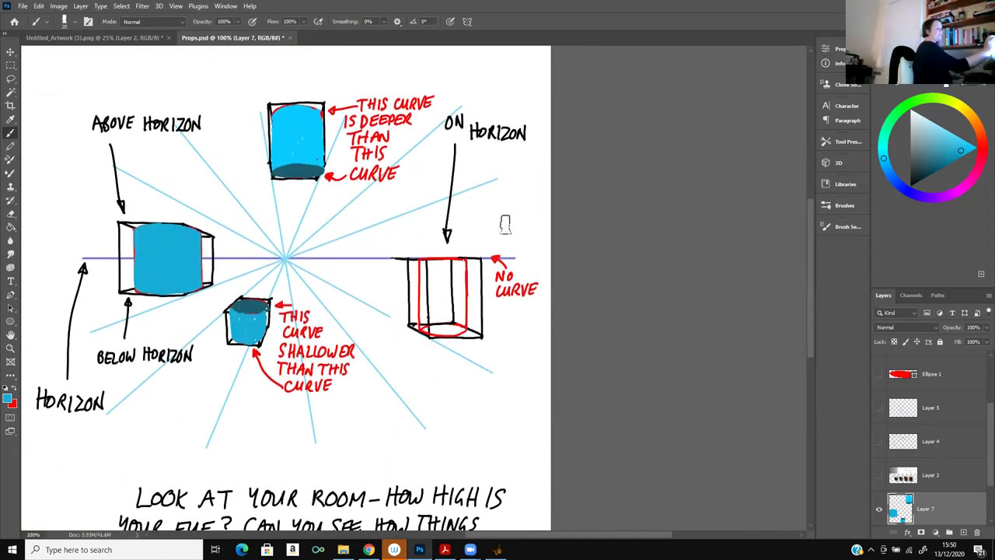
{"action": "key", "text": "ctrl+plus"}
{"action": "left_click_drag", "start_coordinate": [426, 223], "coordinate": [513, 223]}
{"action": "mouse_move", "coordinate": [430, 223]}
{"action": "left_mouse_down"}
{"action": "mouse_move", "coordinate": [431, 358]}
{"action": "mouse_move", "coordinate": [466, 372]}
{"action": "mouse_move", "coordinate": [515, 353]}
{"action": "left_mouse_up"}
{"action": "mouse_move", "coordinate": [511, 243]}
{"action": "left_mouse_down"}
{"action": "mouse_move", "coordinate": [509, 348]}
{"action": "mouse_move", "coordinate": [505, 265]}
{"action": "mouse_move", "coordinate": [489, 272]}
{"action": "mouse_move", "coordinate": [488, 240]}
{"action": "mouse_move", "coordinate": [442, 234]}
{"action": "mouse_move", "coordinate": [461, 268]}
{"action": "mouse_move", "coordinate": [470, 349]}
{"action": "mouse_move", "coordinate": [477, 318]}
{"action": "mouse_move", "coordinate": [488, 318]}
{"action": "mouse_move", "coordinate": [496, 350]}
{"action": "mouse_move", "coordinate": [513, 305]}
{"action": "mouse_move", "coordinate": [513, 357]}
{"action": "mouse_move", "coordinate": [485, 341]}
{"action": "mouse_move", "coordinate": [454, 353]}
{"action": "left_mouse_up"}
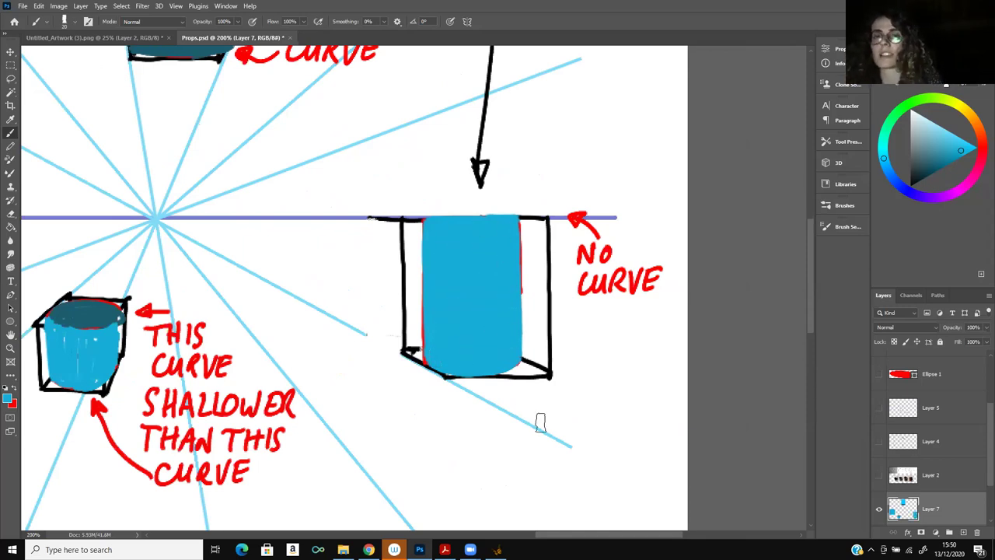
{"action": "key", "text": "ctrl+minus"}
{"action": "key", "text": "ctrl+minus"}
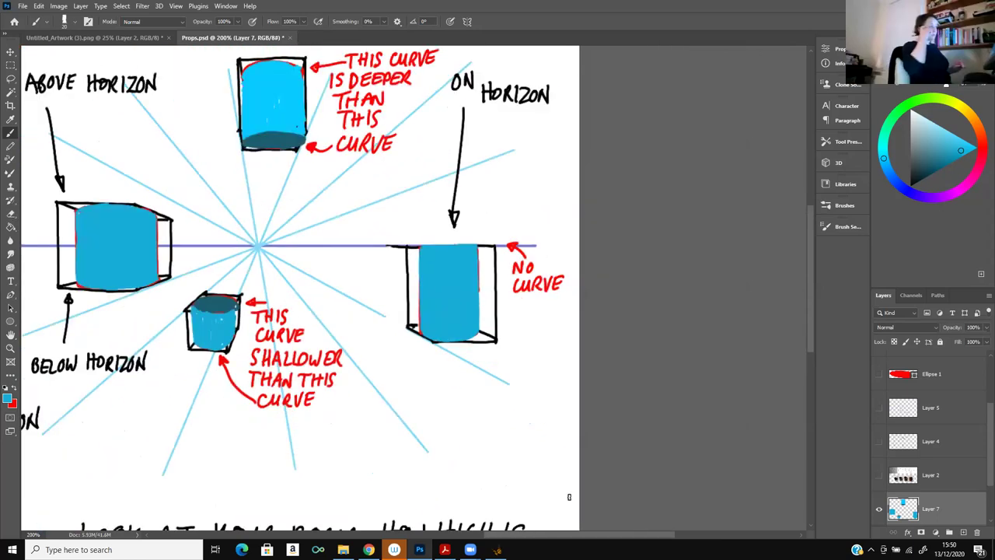
{"action": "key", "text": "ctrl+minus"}
{"action": "key", "text": "ctrl+minus"}
{"action": "key", "text": "ctrl+minus"}
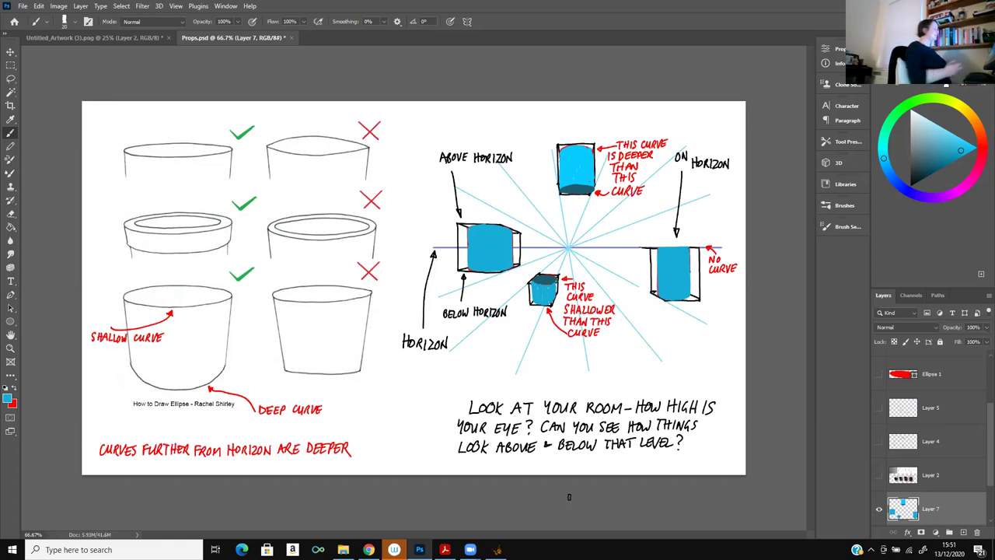
Switch to the Untitled_Artwork (3).png painting and compare it with Layer 2 hidden and shown
{"action": "left_click", "coordinate": [115, 42]}
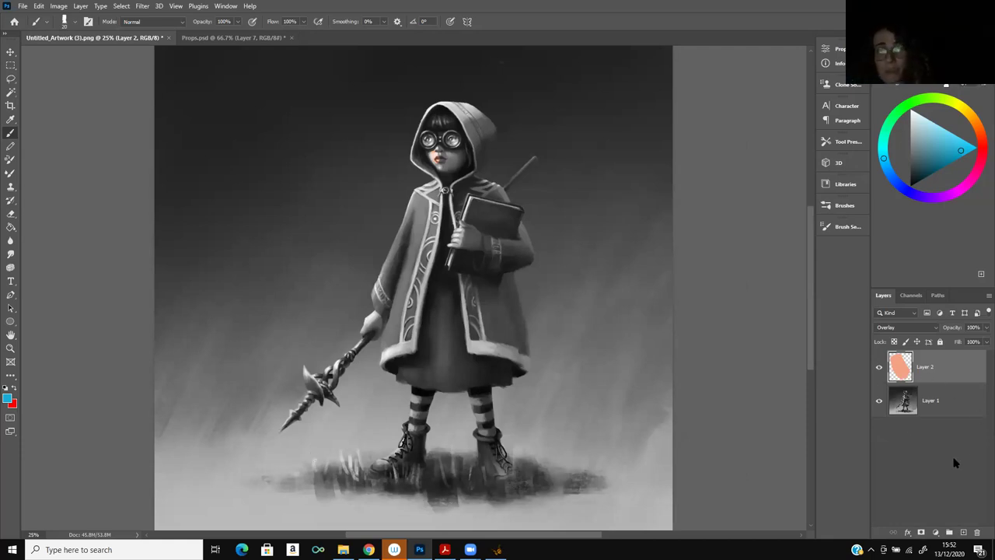
{"action": "left_click", "coordinate": [879, 370]}
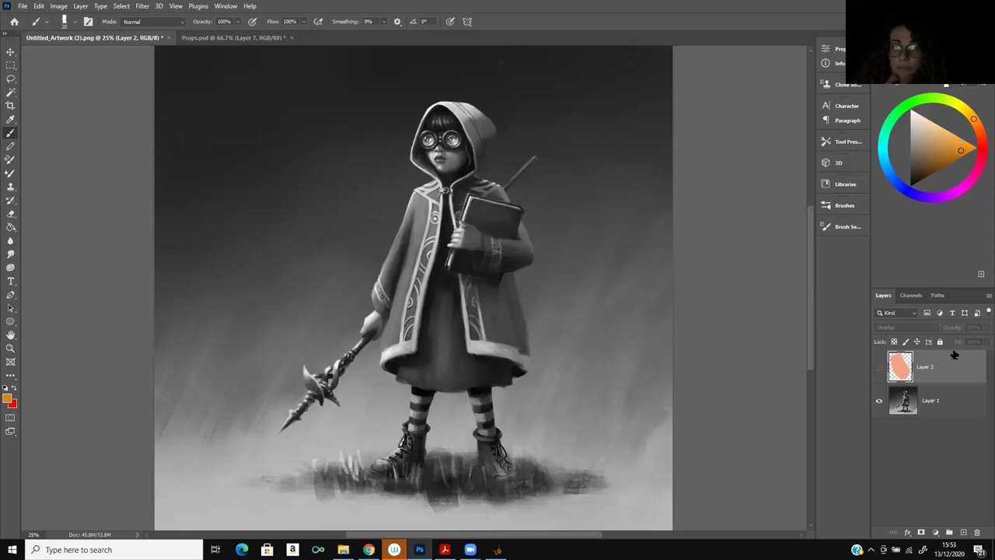
{"action": "left_click", "coordinate": [879, 366]}
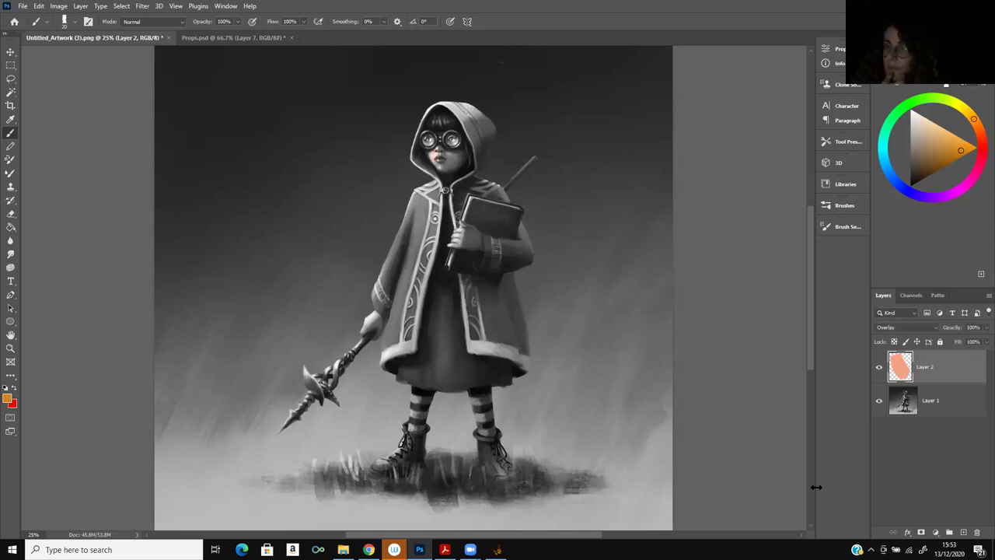
Select Layer 2 above the greyscale Layer 1 and choose Overlay as its blend mode
{"action": "left_click", "coordinate": [928, 416]}
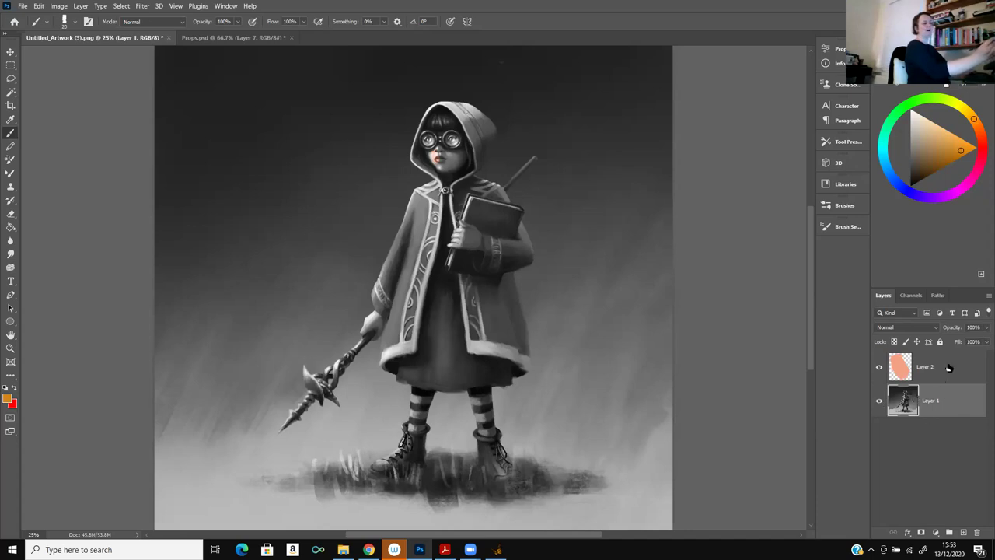
{"action": "left_click", "coordinate": [933, 369]}
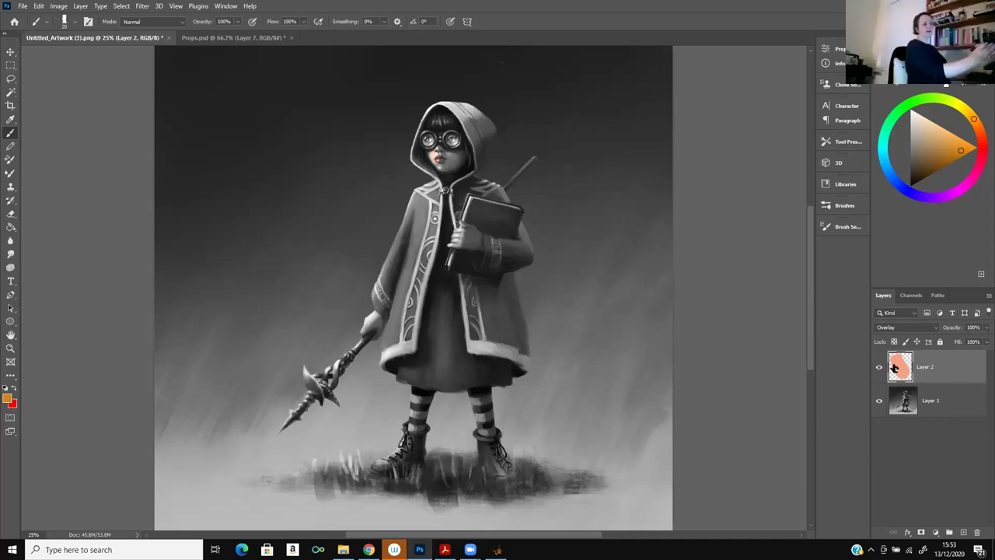
{"action": "left_click", "coordinate": [935, 330]}
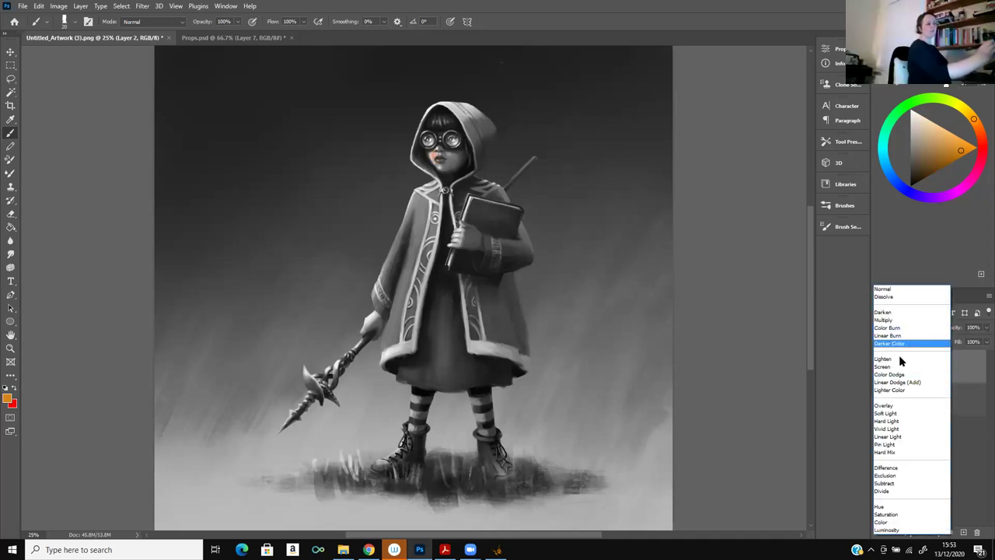
{"action": "left_click", "coordinate": [917, 405]}
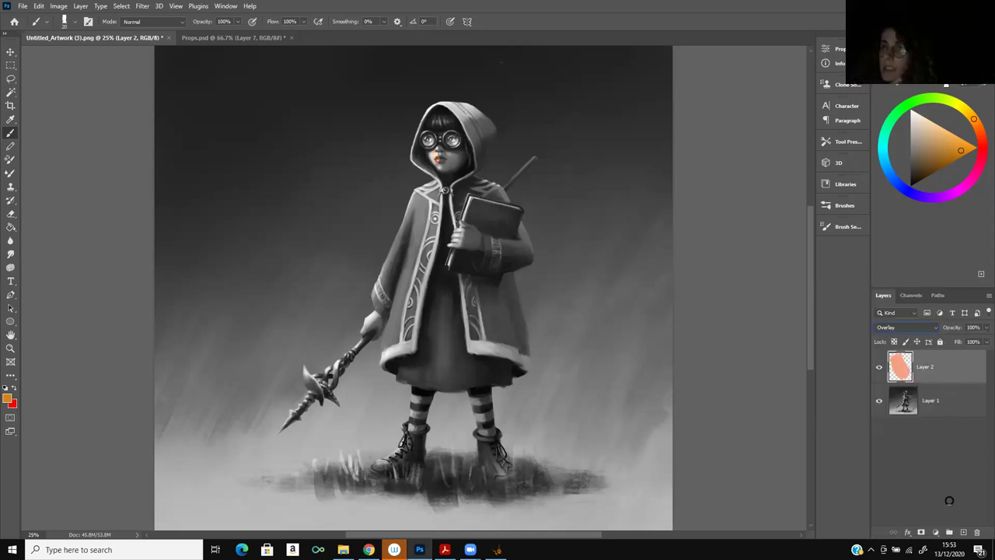
Try brown-orange strokes on the hood and the coat's decorated front trim, and undo them
{"action": "left_click", "coordinate": [936, 159]}
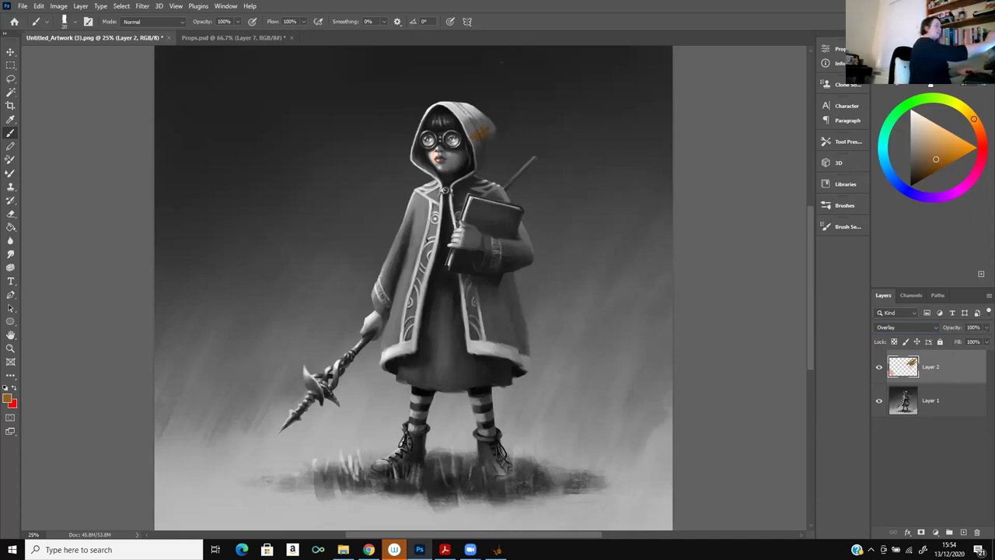
{"action": "left_click_drag", "start_coordinate": [410, 303], "coordinate": [410, 338]}
{"action": "left_click_drag", "start_coordinate": [420, 277], "coordinate": [419, 292]}
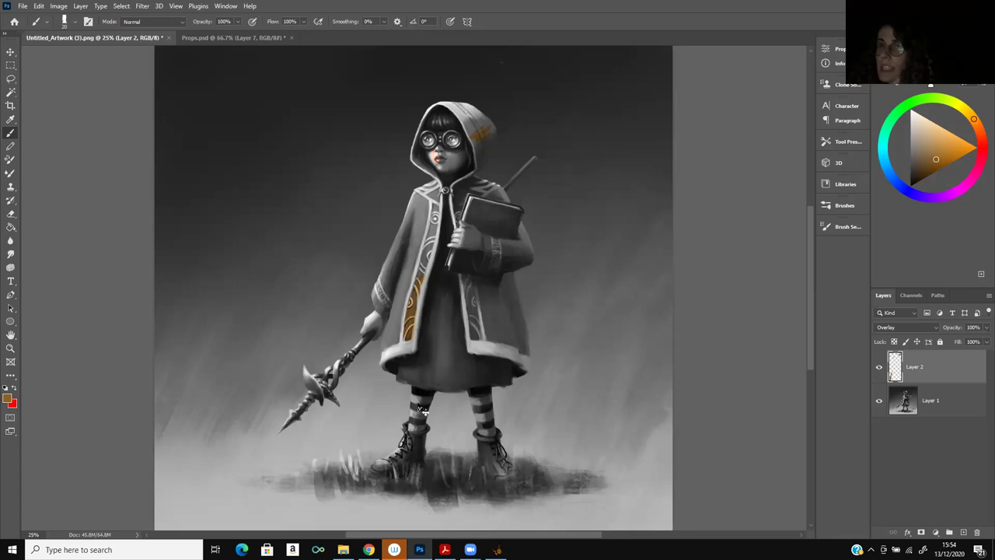
{"action": "key", "text": "ctrl+z"}
{"action": "key", "text": "ctrl+z"}
{"action": "key", "text": "ctrl+z"}
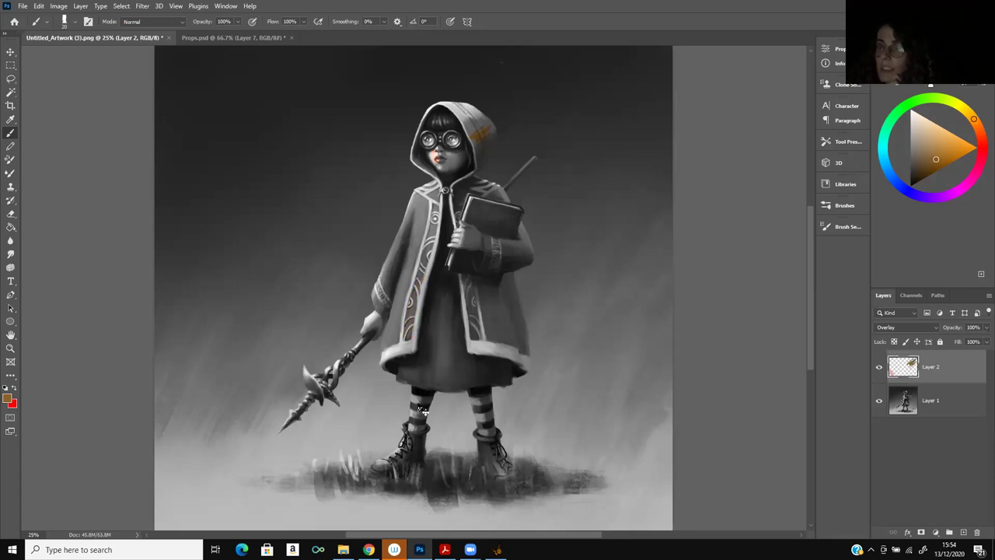
{"action": "key", "text": "ctrl+z"}
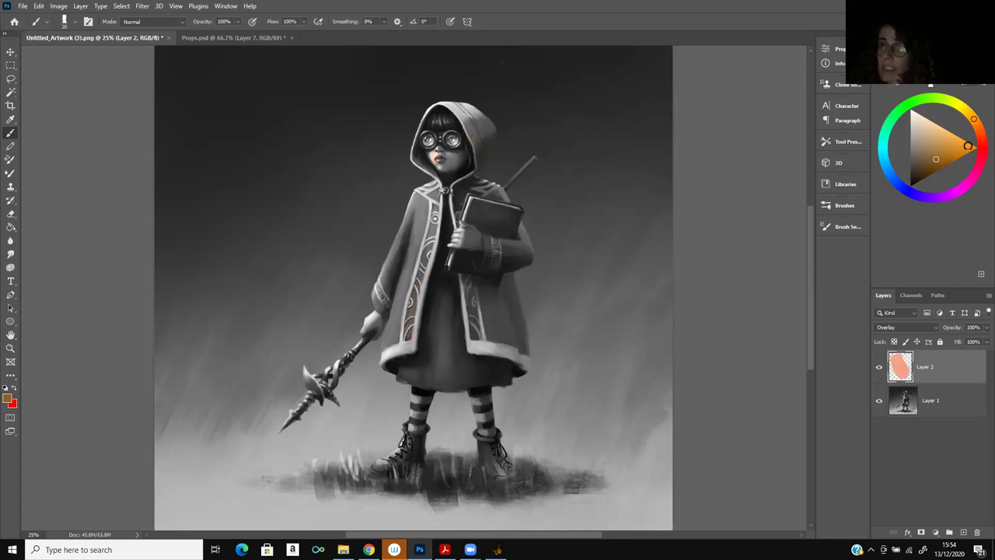
Paint the girl's face on Layer 2 with a light orange skin tone, and go over it with a paler tint
{"action": "left_click", "coordinate": [944, 137]}
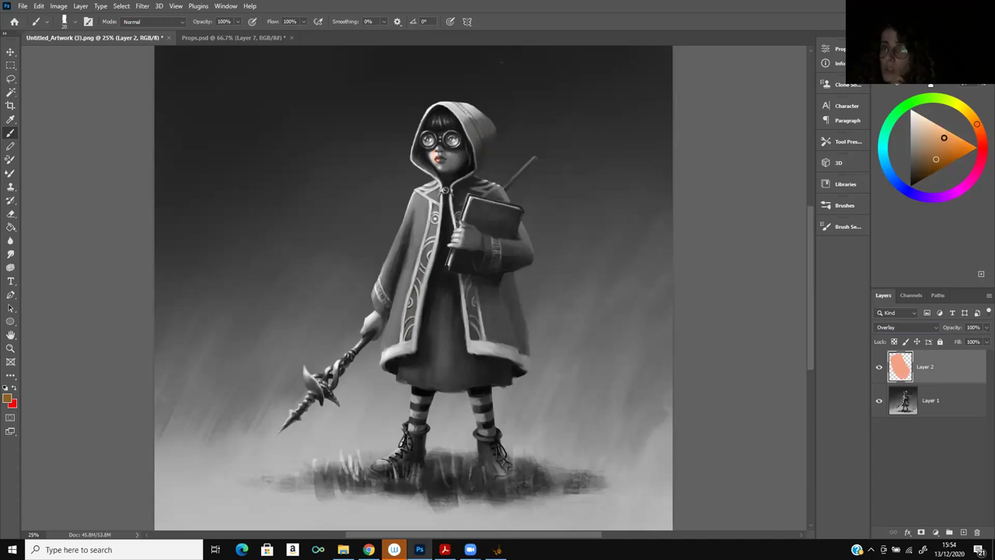
{"action": "key", "text": "ctrl+plus"}
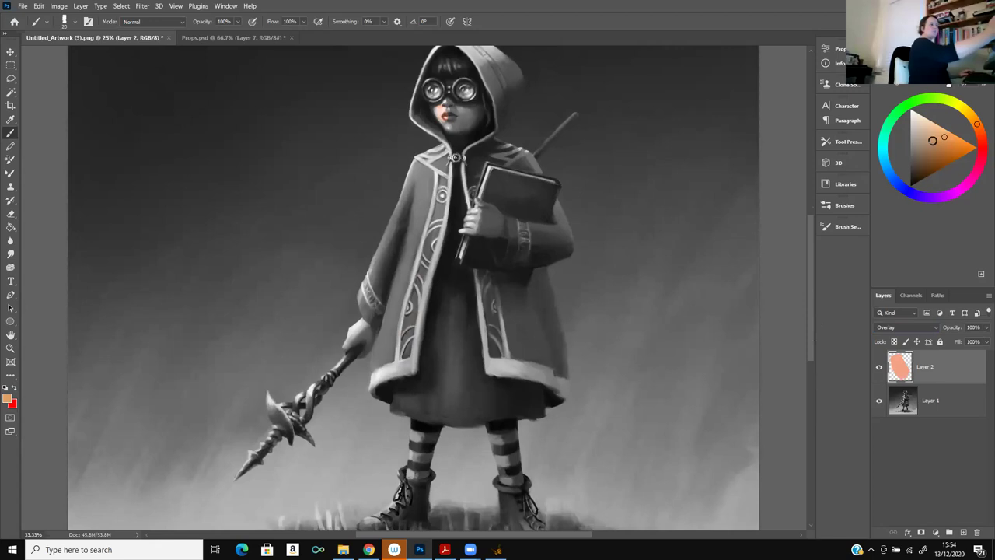
{"action": "key", "text": "ctrl+plus"}
{"action": "scroll", "coordinate": [809, 295], "scroll_direction": "up", "scroll_amount": 5}
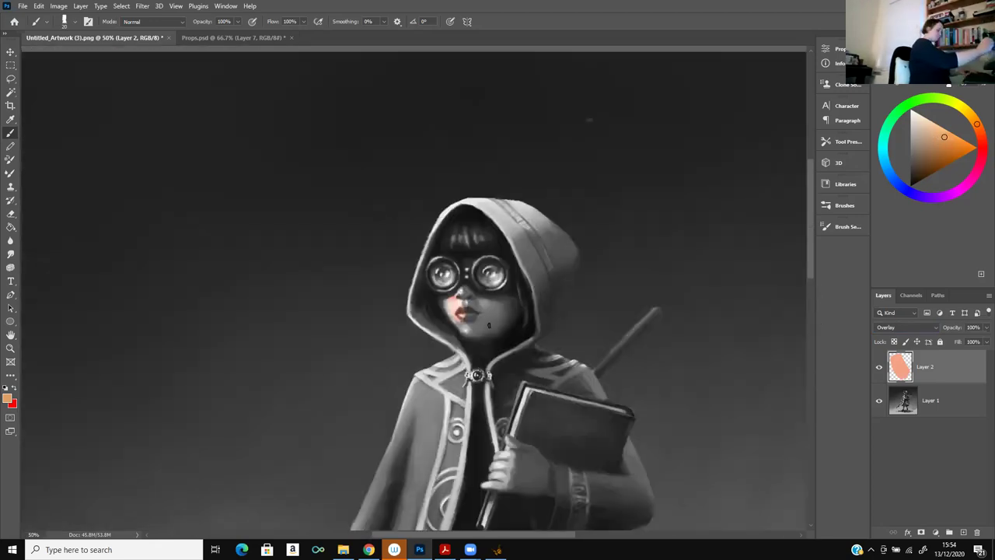
{"action": "mouse_move", "coordinate": [454, 302]}
{"action": "left_mouse_down"}
{"action": "mouse_move", "coordinate": [511, 303]}
{"action": "mouse_move", "coordinate": [455, 297]}
{"action": "mouse_move", "coordinate": [463, 328]}
{"action": "mouse_move", "coordinate": [473, 318]}
{"action": "mouse_move", "coordinate": [471, 335]}
{"action": "mouse_move", "coordinate": [513, 311]}
{"action": "left_mouse_up"}
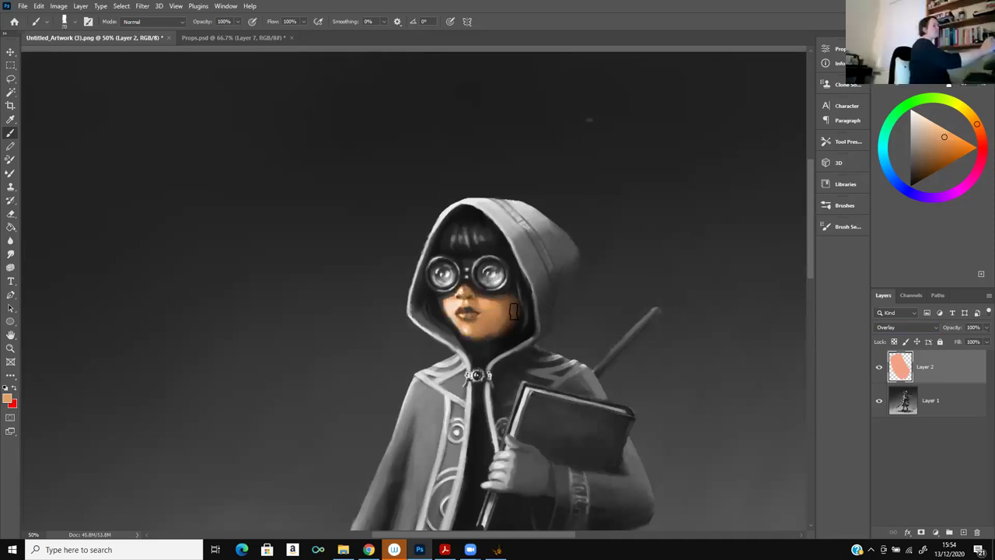
{"action": "left_click_drag", "start_coordinate": [929, 129], "coordinate": [940, 128]}
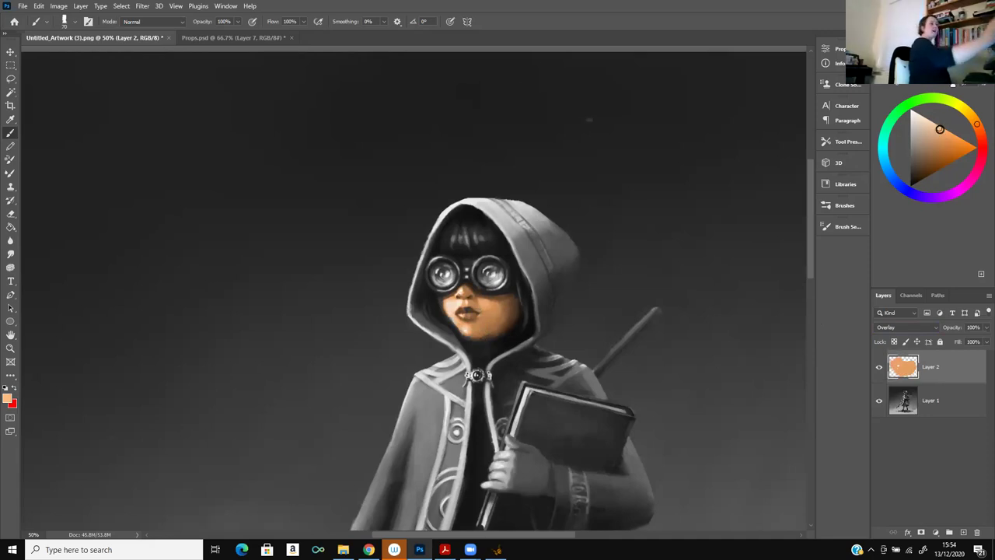
{"action": "mouse_move", "coordinate": [446, 311]}
{"action": "left_mouse_down"}
{"action": "mouse_move", "coordinate": [465, 301]}
{"action": "mouse_move", "coordinate": [486, 311]}
{"action": "mouse_move", "coordinate": [467, 327]}
{"action": "mouse_move", "coordinate": [504, 313]}
{"action": "mouse_move", "coordinate": [501, 302]}
{"action": "mouse_move", "coordinate": [447, 305]}
{"action": "mouse_move", "coordinate": [466, 329]}
{"action": "mouse_move", "coordinate": [487, 327]}
{"action": "left_mouse_up"}
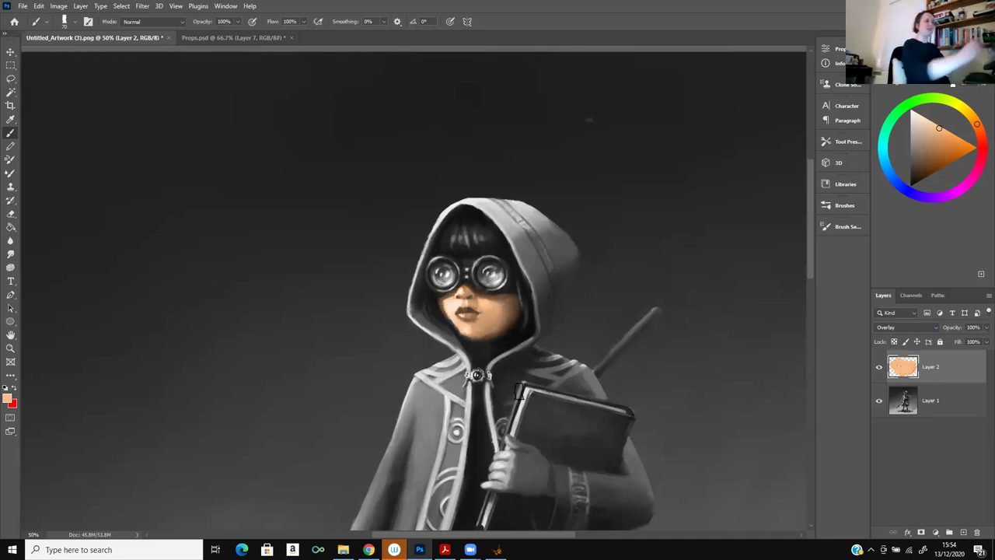
Try a dark red and a pink blush stroke on the cheek below the goggles
{"action": "left_click", "coordinate": [937, 163]}
{"action": "left_click", "coordinate": [981, 146]}
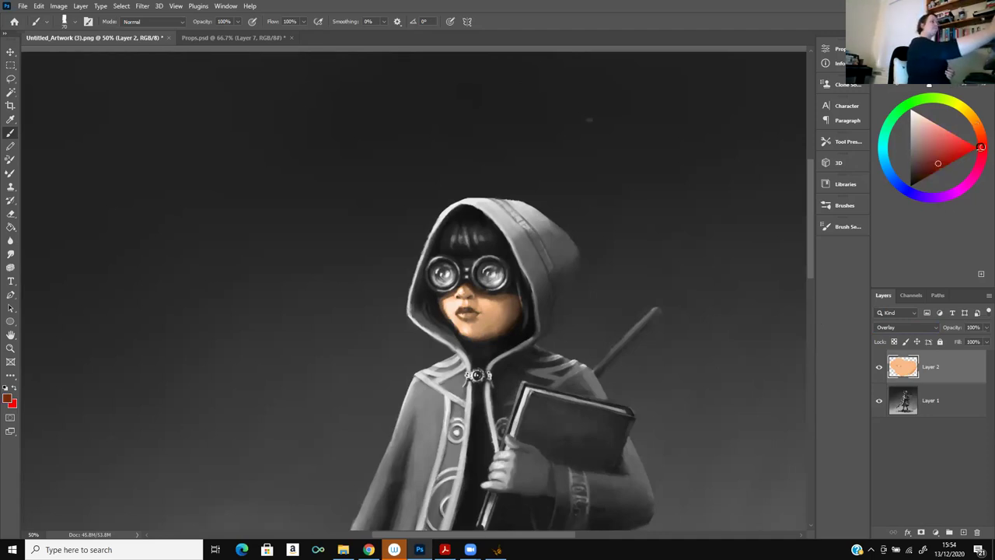
{"action": "left_click_drag", "start_coordinate": [501, 303], "coordinate": [494, 303]}
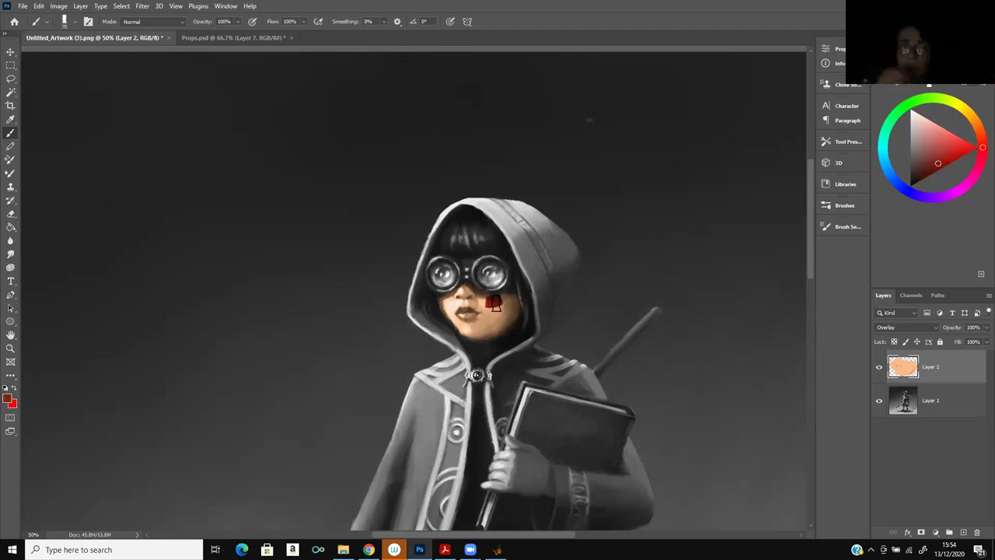
{"action": "key", "text": "ctrl+z"}
{"action": "left_click", "coordinate": [939, 132]}
{"action": "left_click_drag", "start_coordinate": [491, 302], "coordinate": [499, 302]}
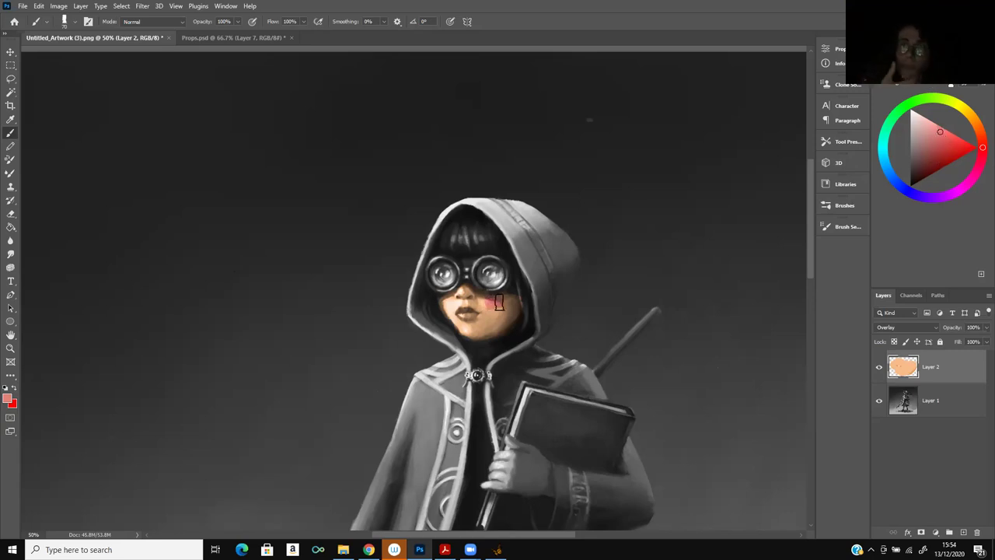
{"action": "left_click", "coordinate": [933, 122]}
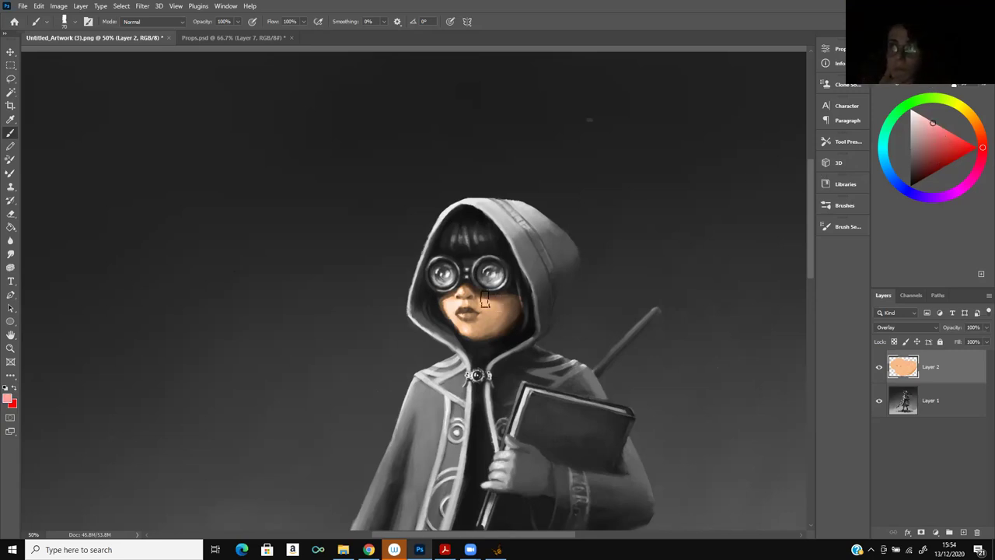
Paint a light orange-red blush on both of the girl's cheeks on Layer 2
{"action": "left_click", "coordinate": [981, 134]}
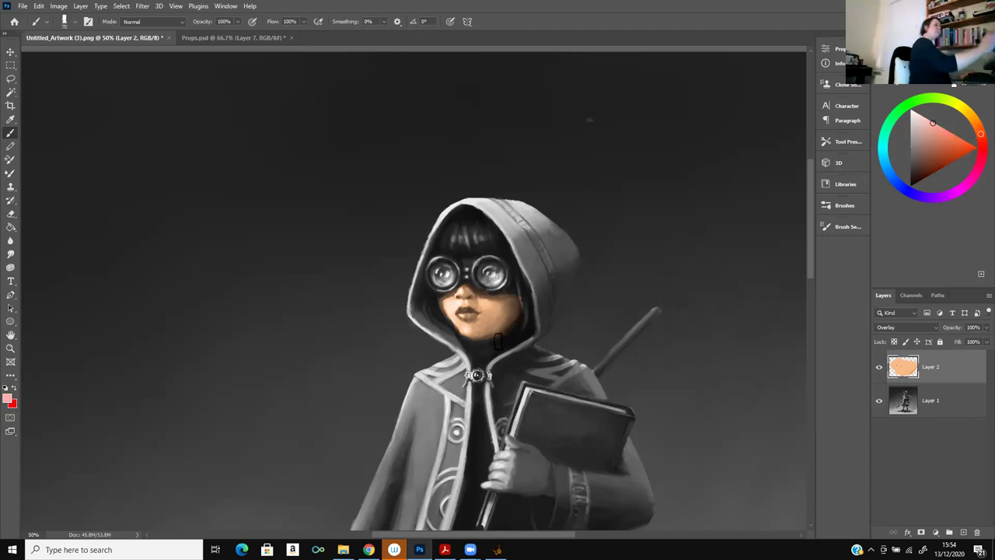
{"action": "left_click", "coordinate": [511, 292], "text": "alt"}
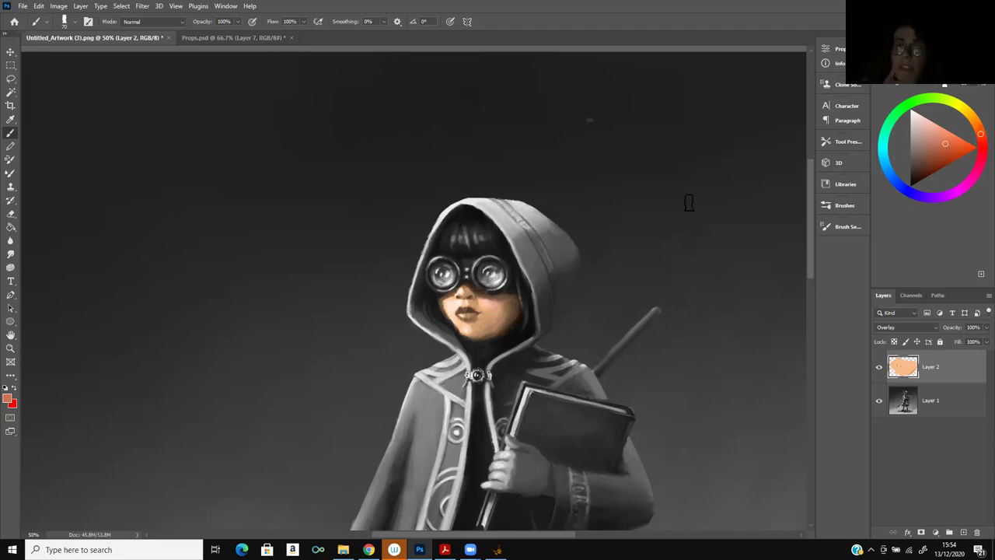
{"action": "left_click_drag", "start_coordinate": [490, 298], "coordinate": [501, 308]}
{"action": "key", "text": "ctrl+z"}
{"action": "left_click", "coordinate": [945, 133]}
{"action": "left_click_drag", "start_coordinate": [491, 300], "coordinate": [512, 305]}
{"action": "left_click_drag", "start_coordinate": [447, 309], "coordinate": [449, 301]}
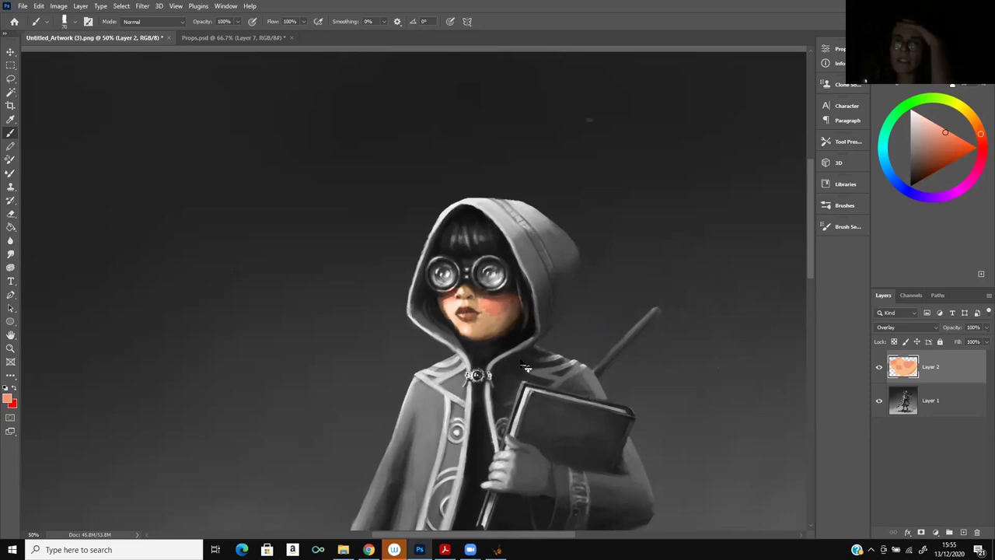
Paint the outside of the girl's hood blue on Layer 2, covering its front edge and decorative band
{"action": "key", "text": "ctrl+minus"}
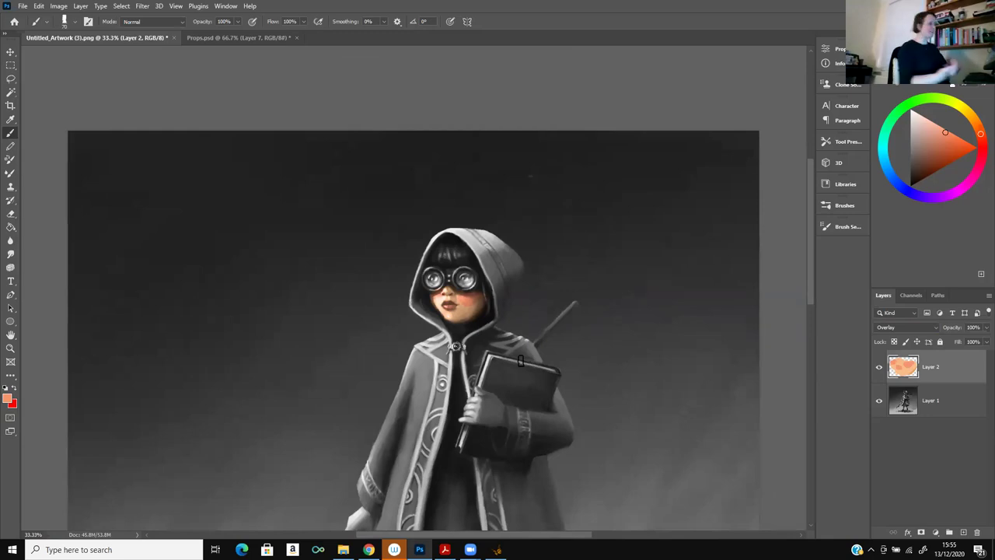
{"action": "left_click", "coordinate": [897, 182]}
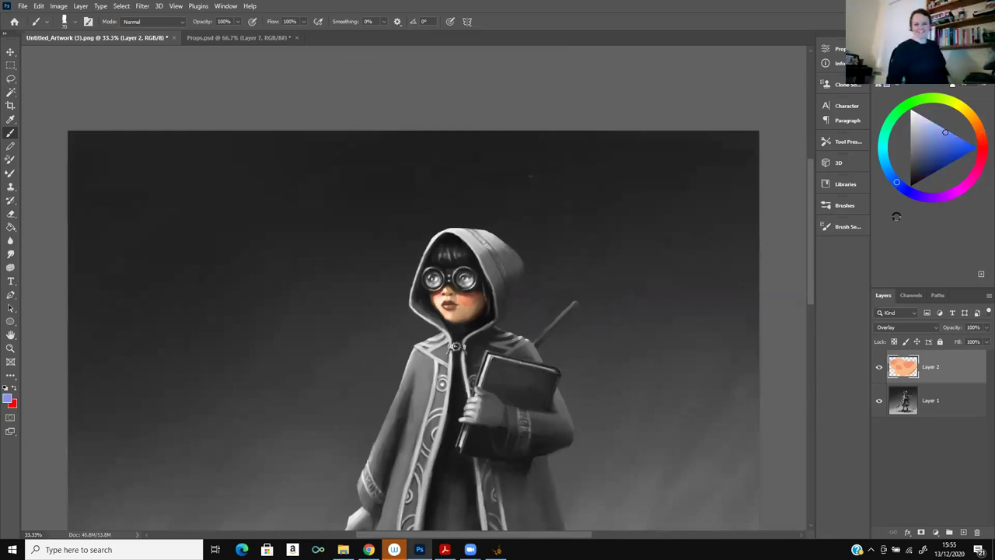
{"action": "mouse_move", "coordinate": [469, 238]}
{"action": "left_mouse_down"}
{"action": "mouse_move", "coordinate": [498, 309]}
{"action": "mouse_move", "coordinate": [511, 281]}
{"action": "mouse_move", "coordinate": [501, 312]}
{"action": "left_mouse_up"}
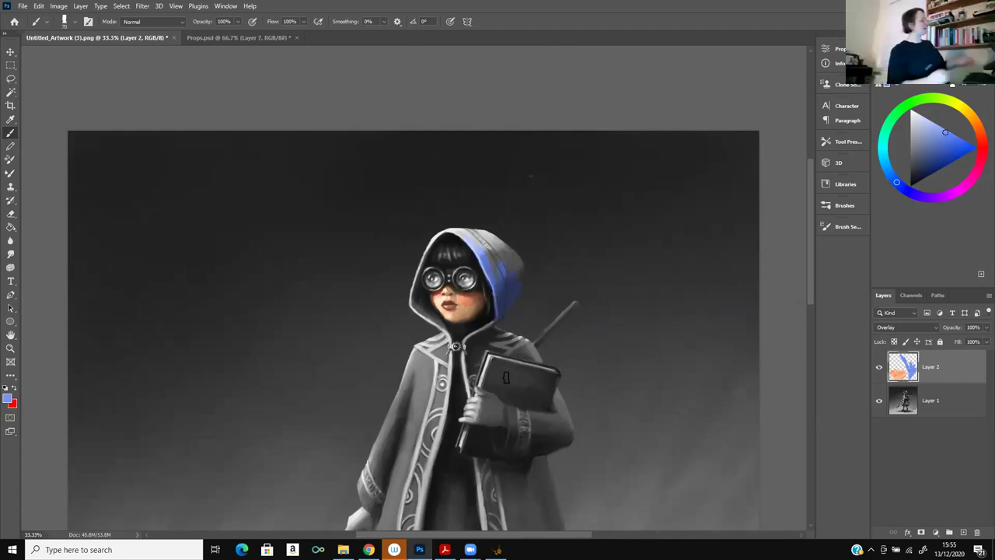
{"action": "key", "text": "ctrl+plus"}
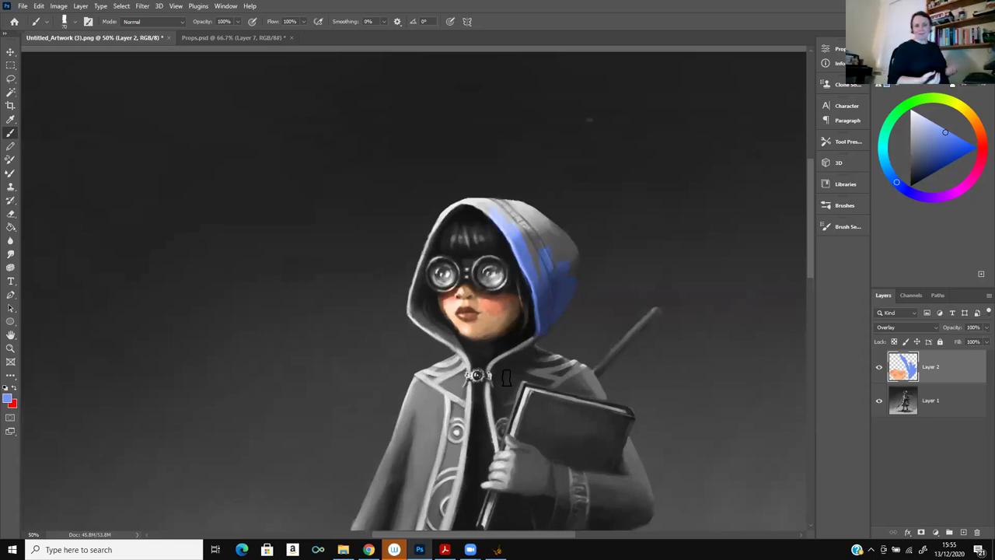
{"action": "mouse_move", "coordinate": [511, 215]}
{"action": "left_mouse_down"}
{"action": "mouse_move", "coordinate": [556, 283]}
{"action": "mouse_move", "coordinate": [553, 249]}
{"action": "left_mouse_up"}
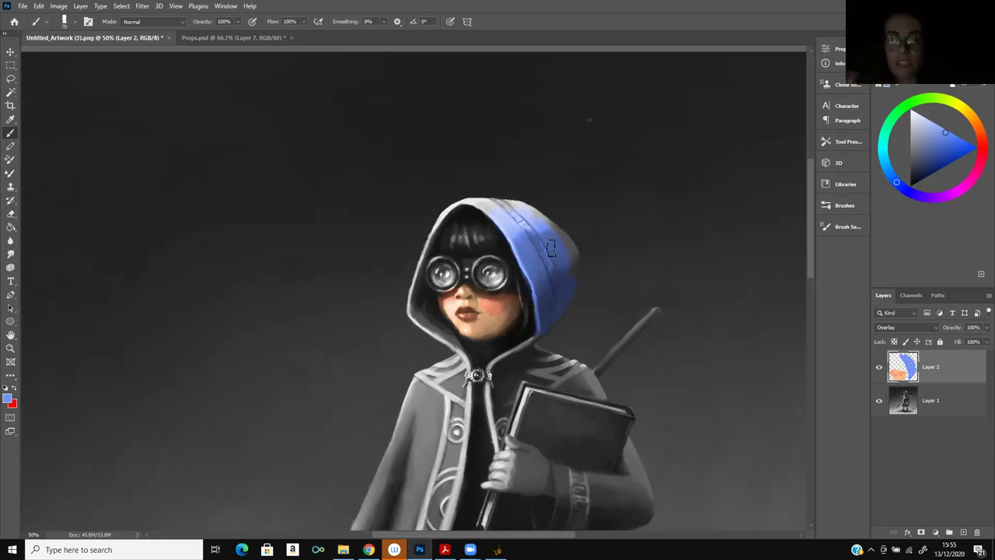
{"action": "mouse_move", "coordinate": [472, 204]}
{"action": "left_mouse_down"}
{"action": "mouse_move", "coordinate": [513, 205]}
{"action": "mouse_move", "coordinate": [536, 219]}
{"action": "left_mouse_up"}
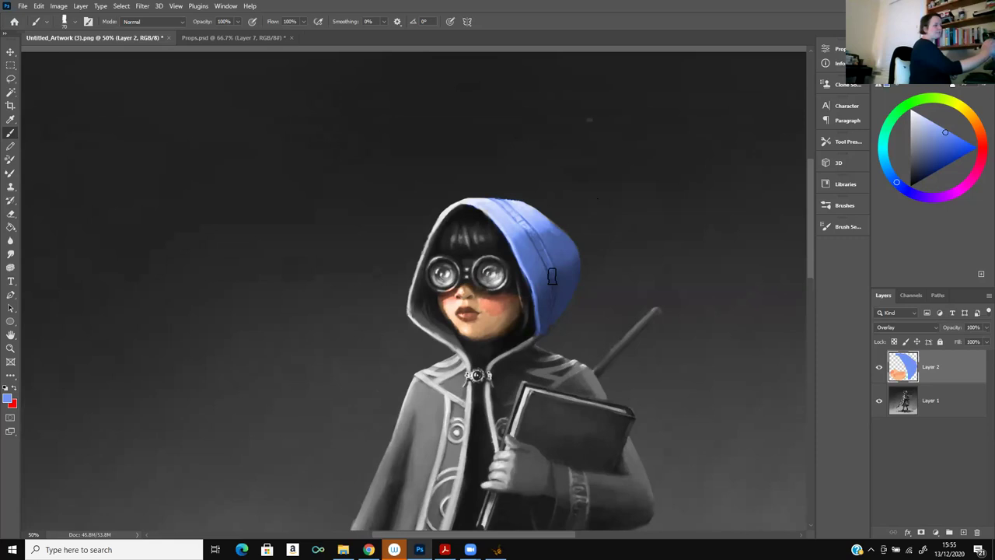
Paint the coat blue on Layer 2, covering both sleeves, the collar and the front panel on the staff side
{"action": "key", "text": "ctrl+minus"}
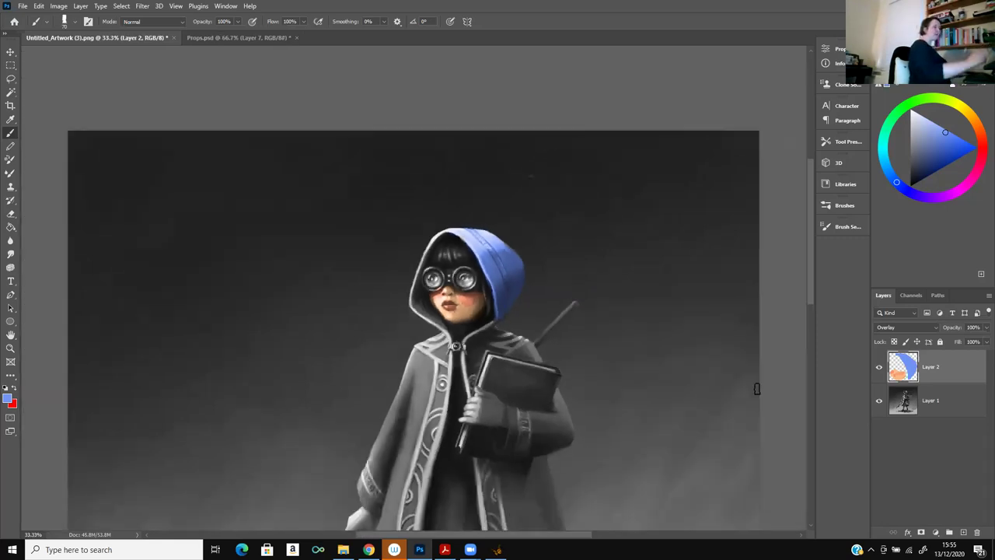
{"action": "scroll", "coordinate": [808, 269], "scroll_direction": "down", "scroll_amount": 3}
{"action": "mouse_move", "coordinate": [418, 261]}
{"action": "left_mouse_down"}
{"action": "mouse_move", "coordinate": [385, 354]}
{"action": "mouse_move", "coordinate": [390, 334]}
{"action": "mouse_move", "coordinate": [383, 410]}
{"action": "left_mouse_up"}
{"action": "left_click_drag", "start_coordinate": [414, 320], "coordinate": [388, 429]}
{"action": "mouse_move", "coordinate": [399, 383]}
{"action": "left_mouse_down"}
{"action": "mouse_move", "coordinate": [374, 459]}
{"action": "mouse_move", "coordinate": [387, 462]}
{"action": "left_mouse_up"}
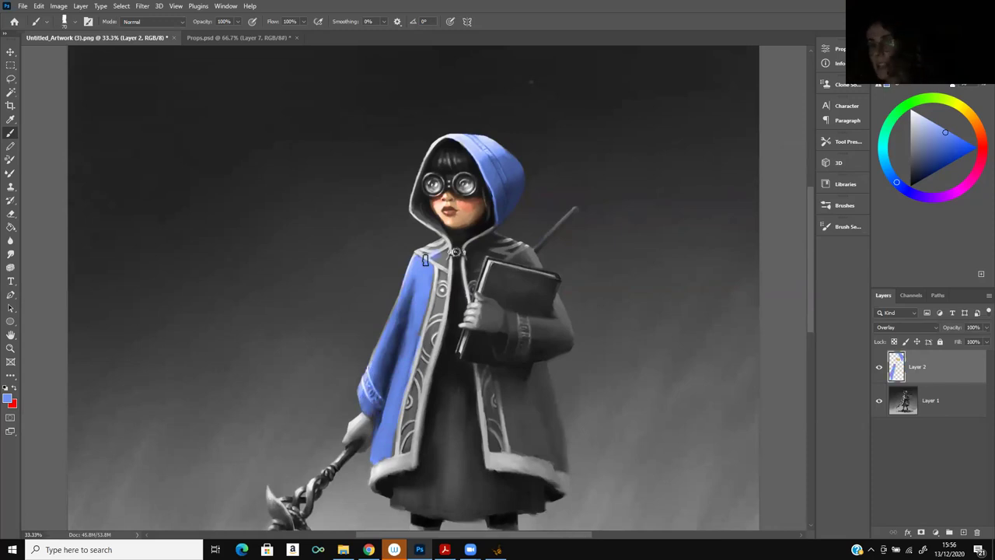
{"action": "mouse_move", "coordinate": [443, 242]}
{"action": "left_mouse_down"}
{"action": "mouse_move", "coordinate": [416, 374]}
{"action": "mouse_move", "coordinate": [433, 322]}
{"action": "mouse_move", "coordinate": [433, 348]}
{"action": "mouse_move", "coordinate": [409, 377]}
{"action": "mouse_move", "coordinate": [413, 455]}
{"action": "left_mouse_up"}
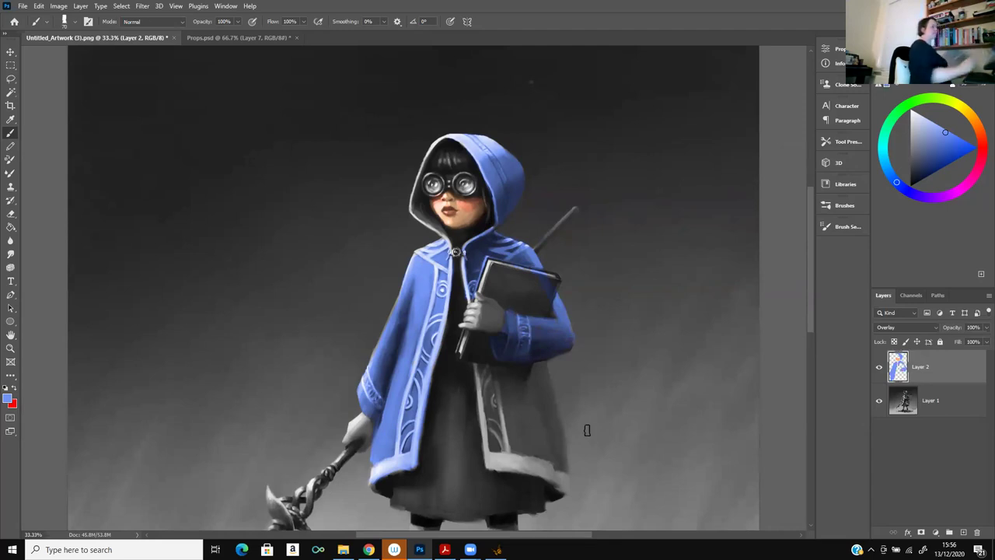
Sample the skin tone from the girl's face and paint the hand holding the book with it
{"action": "scroll", "coordinate": [588, 435], "scroll_direction": "down", "scroll_amount": 3}
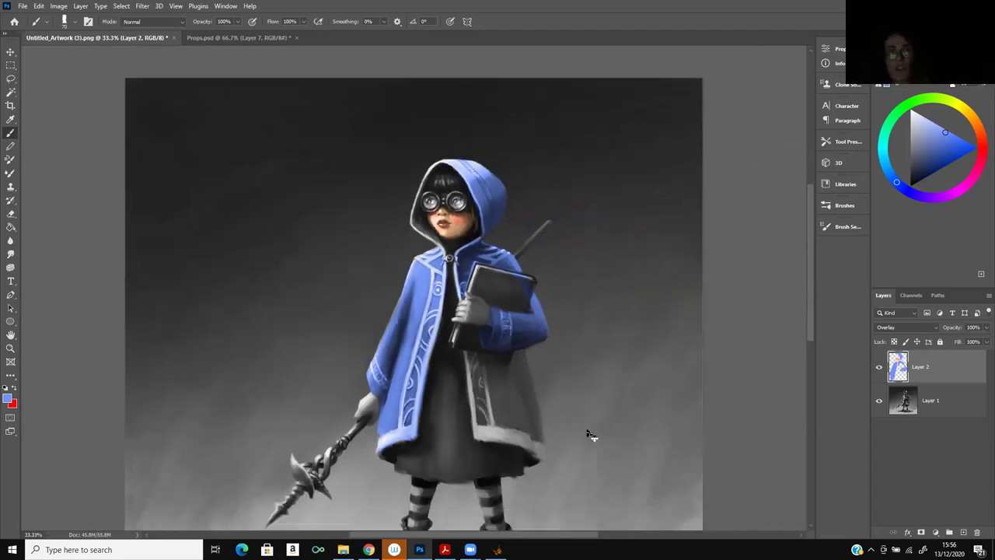
{"action": "scroll", "coordinate": [589, 435], "scroll_direction": "up", "scroll_amount": 2}
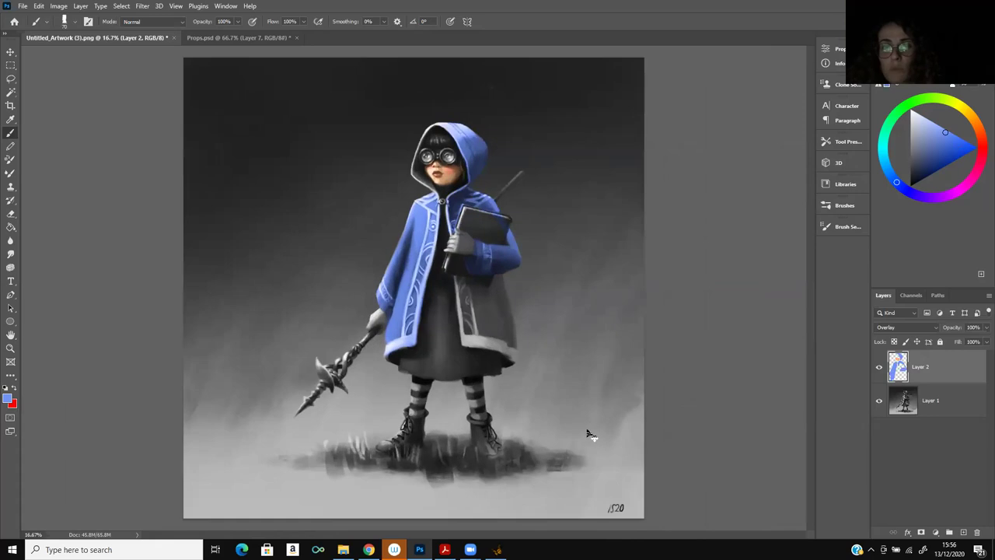
{"action": "key", "text": "d"}
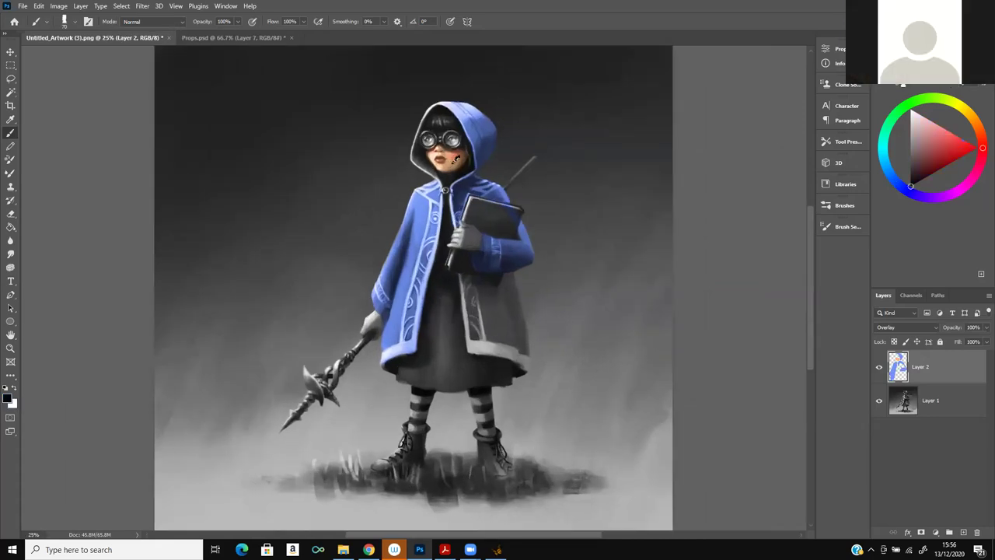
{"action": "key", "text": "i"}
{"action": "left_click", "coordinate": [452, 161]}
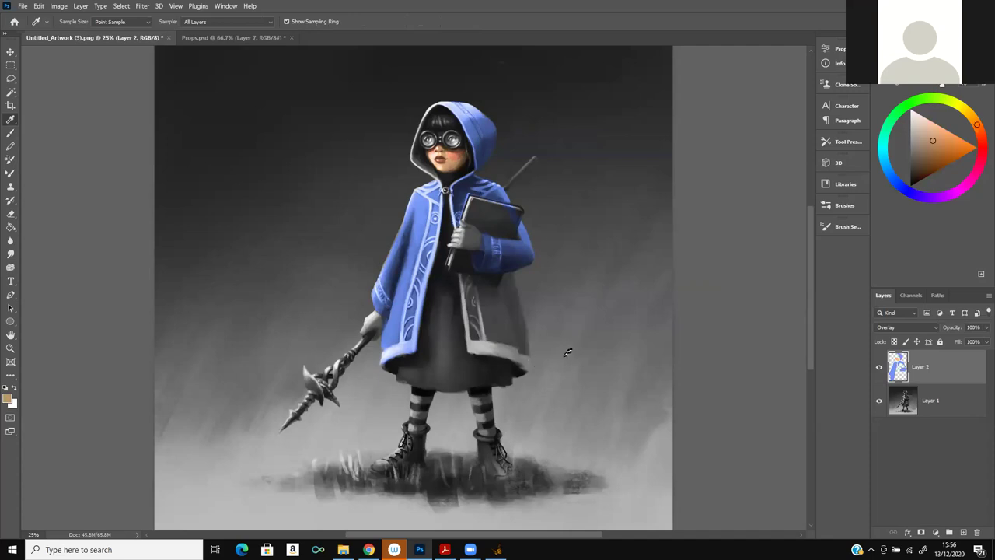
{"action": "key", "text": "b"}
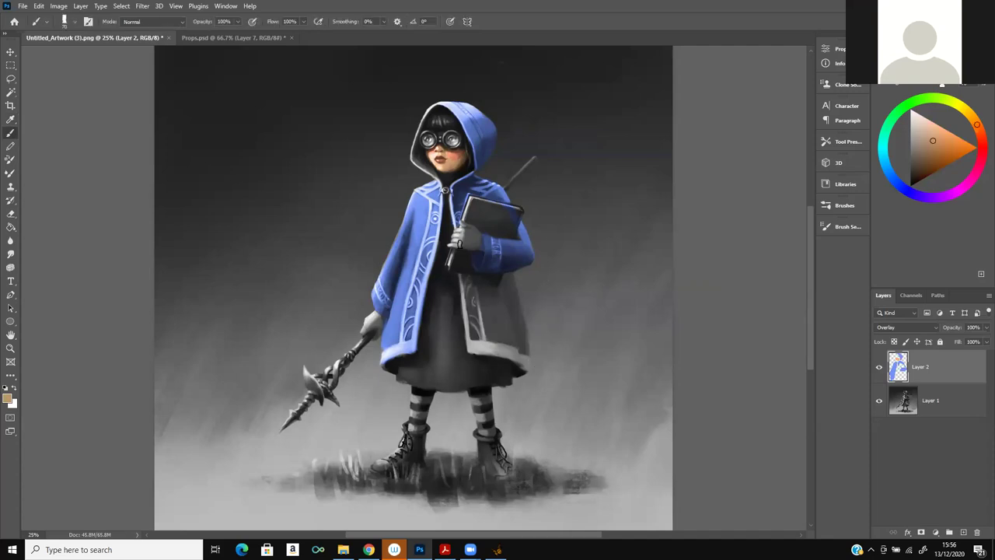
{"action": "mouse_move", "coordinate": [460, 242]}
{"action": "left_mouse_down"}
{"action": "mouse_move", "coordinate": [475, 243]}
{"action": "mouse_move", "coordinate": [465, 226]}
{"action": "left_mouse_up"}
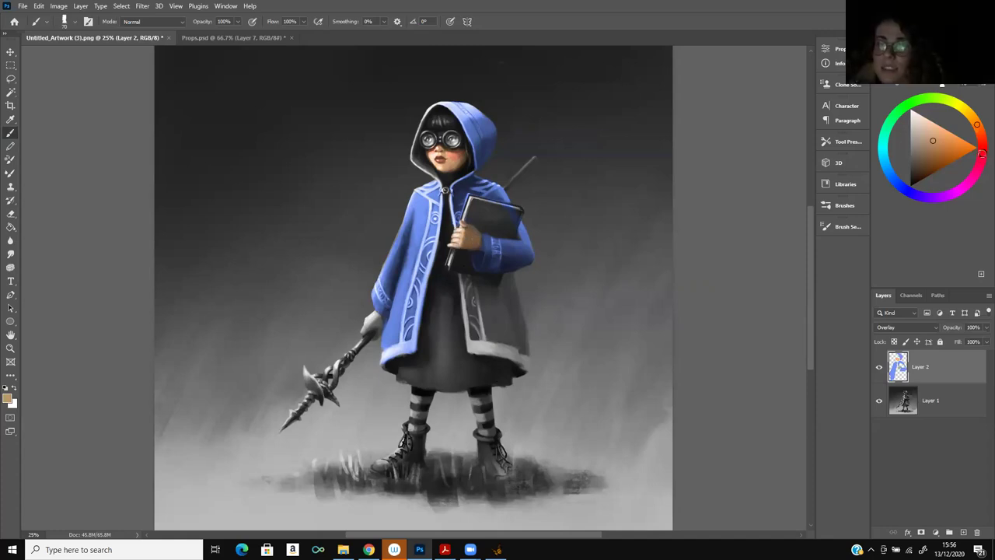
Paint the book's cover dark red on Layer 2 and pick a brighter red
{"action": "left_click", "coordinate": [982, 154]}
{"action": "left_click", "coordinate": [925, 157]}
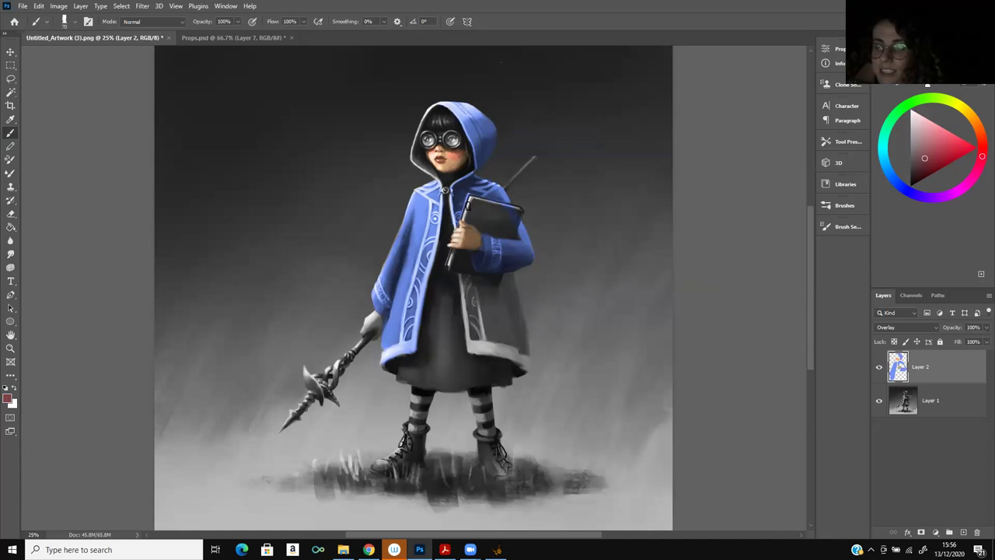
{"action": "mouse_move", "coordinate": [475, 205]}
{"action": "left_mouse_down"}
{"action": "mouse_move", "coordinate": [471, 224]}
{"action": "mouse_move", "coordinate": [491, 209]}
{"action": "mouse_move", "coordinate": [475, 225]}
{"action": "mouse_move", "coordinate": [493, 208]}
{"action": "mouse_move", "coordinate": [477, 219]}
{"action": "mouse_move", "coordinate": [490, 231]}
{"action": "mouse_move", "coordinate": [516, 216]}
{"action": "mouse_move", "coordinate": [509, 211]}
{"action": "left_mouse_up"}
{"action": "left_click", "coordinate": [944, 147]}
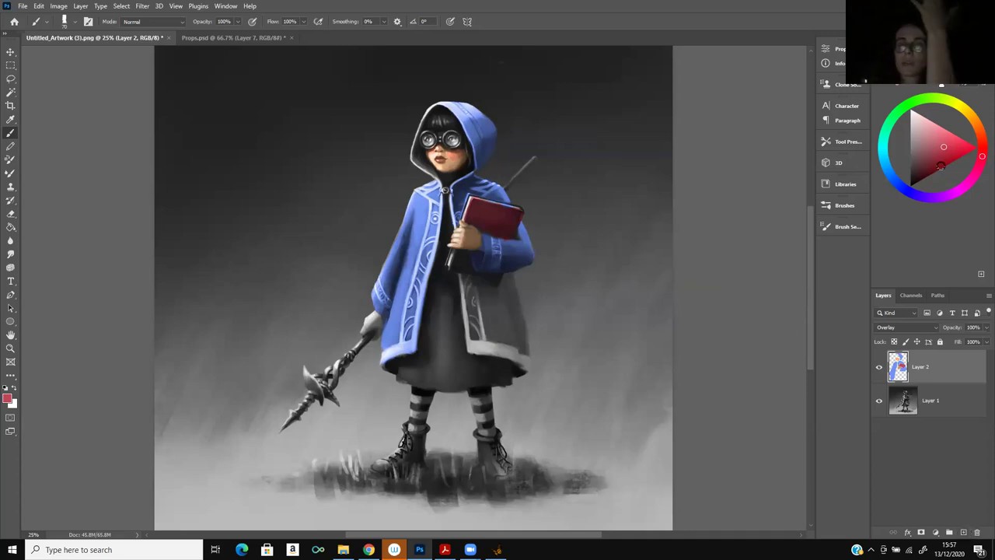
Paint the skirt under the coat in a medium green on Layer 2
{"action": "left_click", "coordinate": [899, 111]}
{"action": "left_click", "coordinate": [927, 161]}
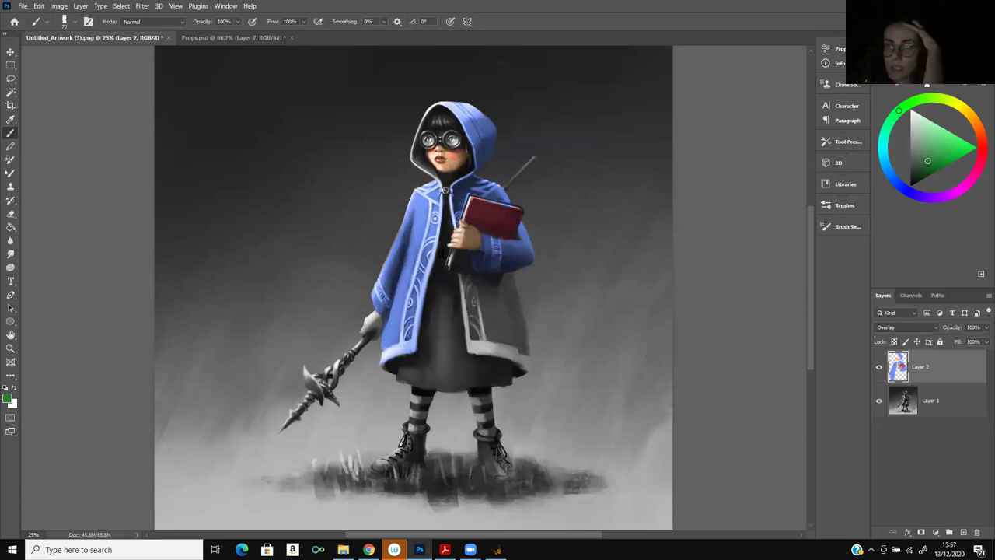
{"action": "mouse_move", "coordinate": [425, 327]}
{"action": "left_mouse_down"}
{"action": "mouse_move", "coordinate": [439, 359]}
{"action": "mouse_move", "coordinate": [447, 358]}
{"action": "mouse_move", "coordinate": [452, 288]}
{"action": "mouse_move", "coordinate": [454, 319]}
{"action": "mouse_move", "coordinate": [438, 356]}
{"action": "mouse_move", "coordinate": [405, 364]}
{"action": "mouse_move", "coordinate": [426, 366]}
{"action": "mouse_move", "coordinate": [413, 376]}
{"action": "mouse_move", "coordinate": [421, 379]}
{"action": "mouse_move", "coordinate": [440, 365]}
{"action": "mouse_move", "coordinate": [423, 386]}
{"action": "mouse_move", "coordinate": [449, 388]}
{"action": "mouse_move", "coordinate": [498, 367]}
{"action": "left_mouse_up"}
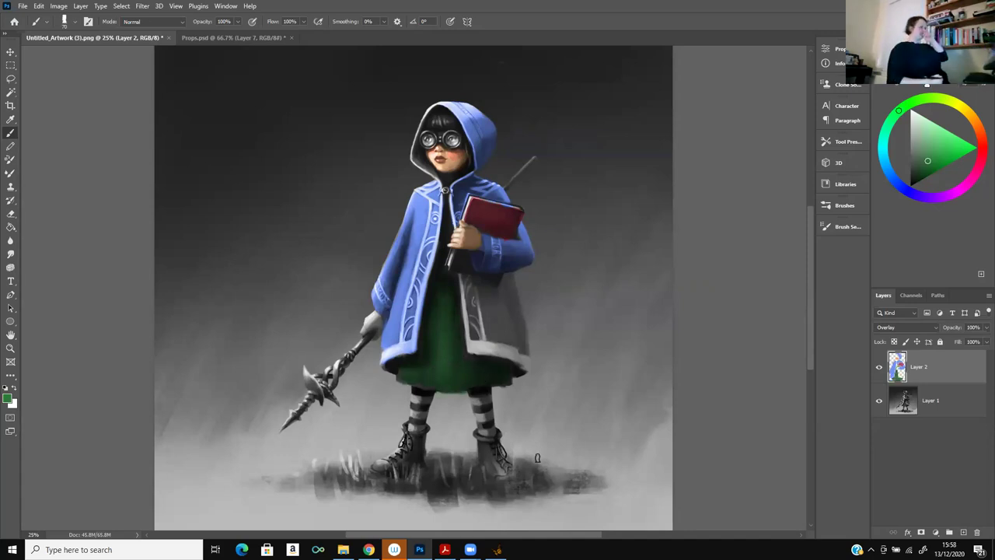
Try white strokes on the coat on Layer 1 with Layer 2 hidden, compare with the colour shown, and undo them
{"action": "left_click", "coordinate": [938, 400]}
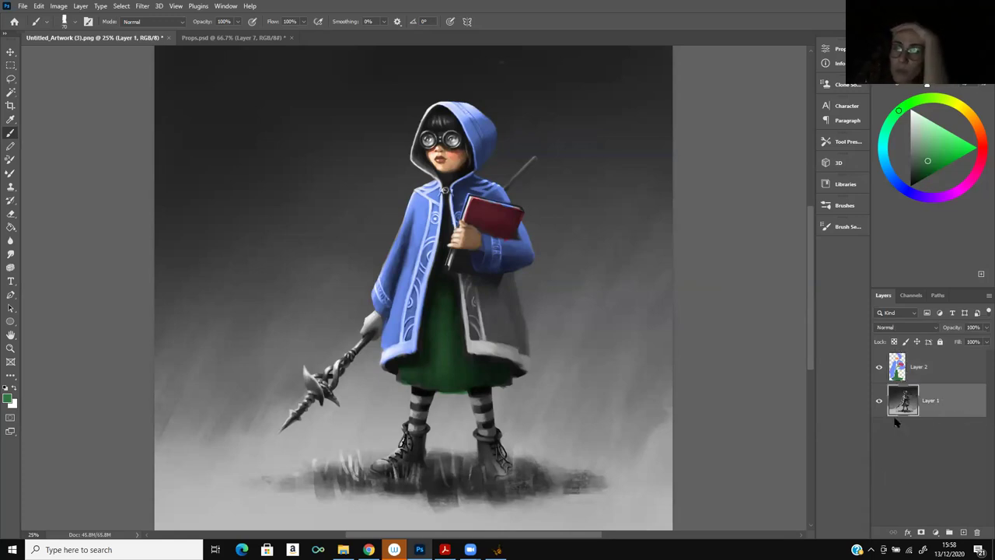
{"action": "left_click", "coordinate": [880, 365]}
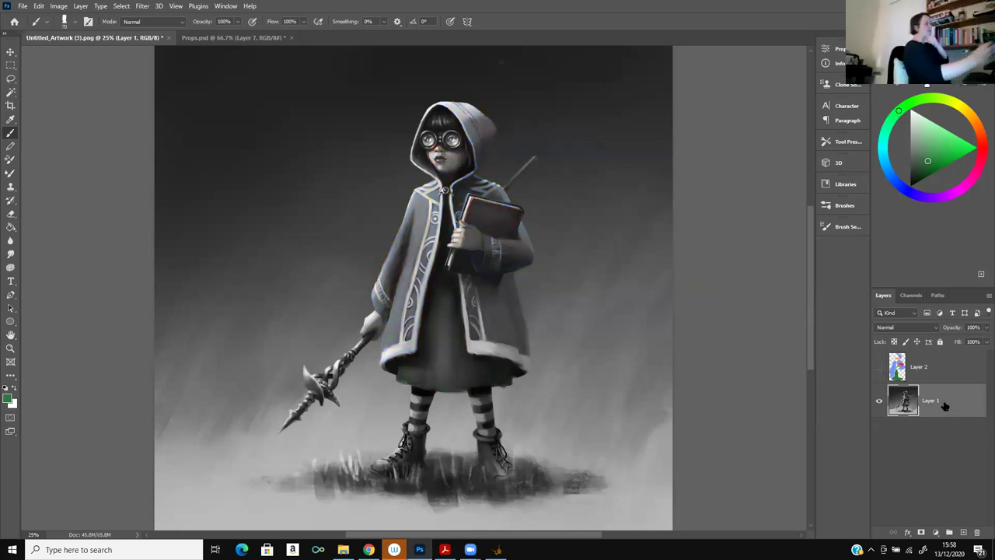
{"action": "left_click", "coordinate": [914, 112]}
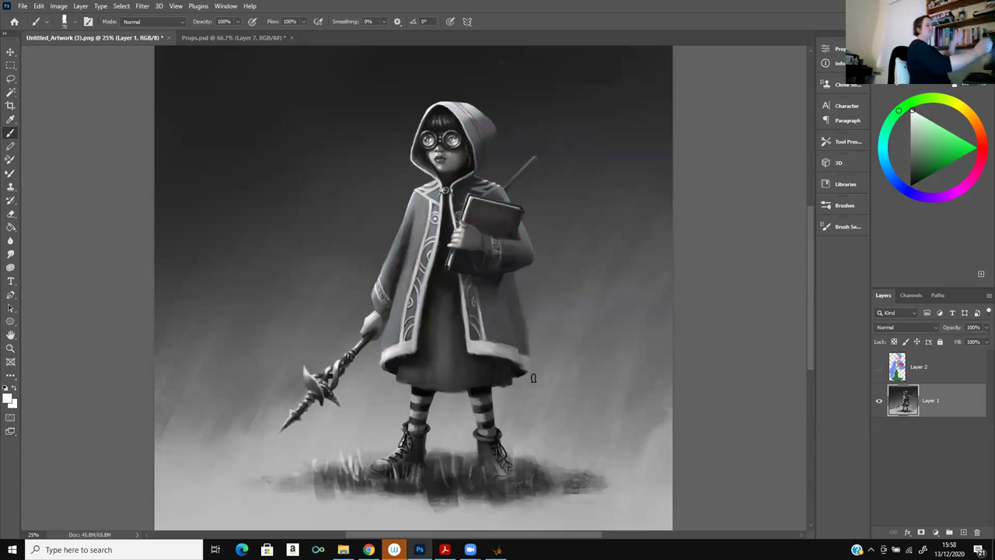
{"action": "mouse_move", "coordinate": [420, 220]}
{"action": "left_mouse_down"}
{"action": "mouse_move", "coordinate": [423, 209]}
{"action": "mouse_move", "coordinate": [411, 200]}
{"action": "mouse_move", "coordinate": [395, 257]}
{"action": "mouse_move", "coordinate": [410, 231]}
{"action": "mouse_move", "coordinate": [396, 342]}
{"action": "left_mouse_up"}
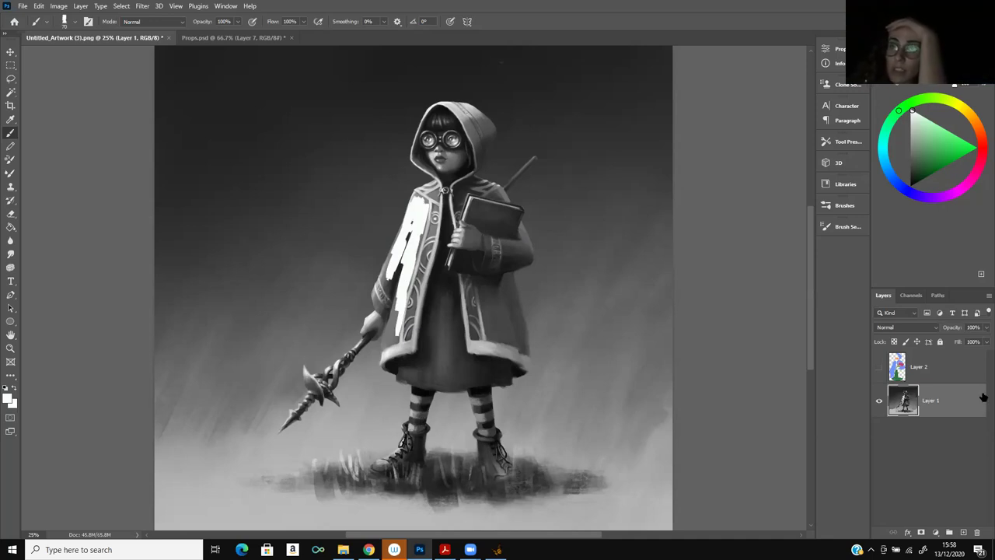
{"action": "left_click", "coordinate": [879, 366]}
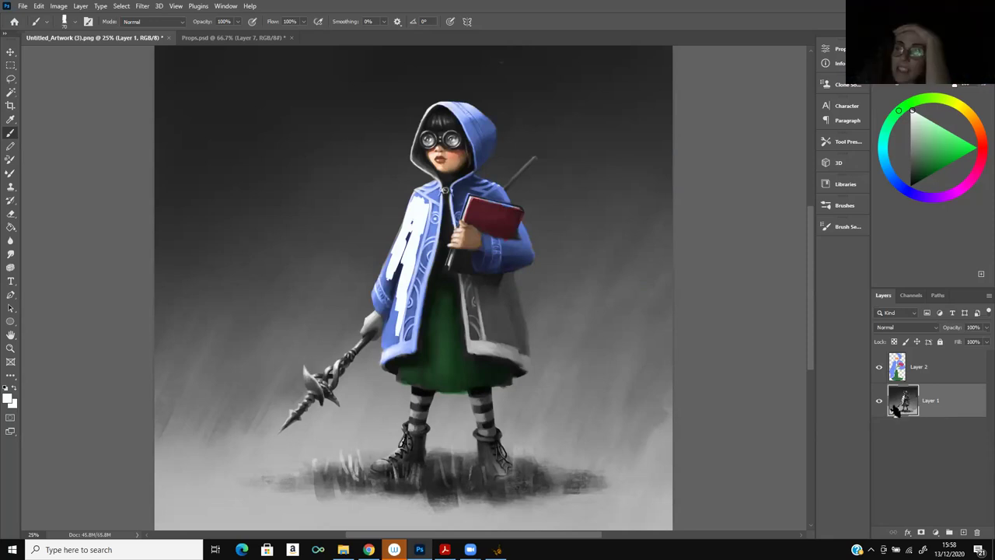
{"action": "key", "text": "ctrl+z"}
{"action": "key", "text": "ctrl+z"}
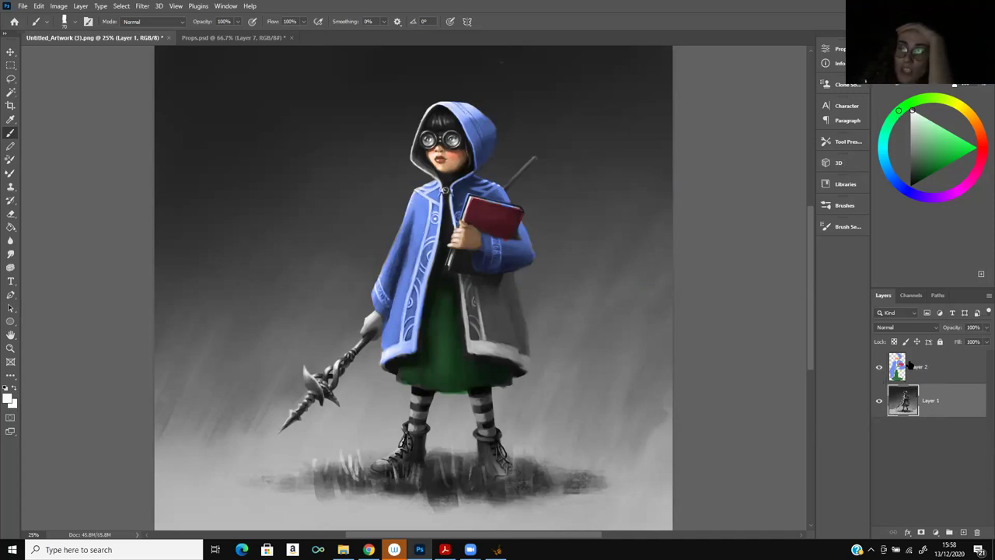
Try light grey strokes on the coat's shoulder and sleeve on Layer 1 with Layer 2 hidden, and show the colour layer again
{"action": "left_click", "coordinate": [879, 366]}
{"action": "left_click", "coordinate": [911, 129]}
{"action": "mouse_move", "coordinate": [415, 202]}
{"action": "left_mouse_down"}
{"action": "mouse_move", "coordinate": [424, 219]}
{"action": "mouse_move", "coordinate": [426, 210]}
{"action": "mouse_move", "coordinate": [423, 201]}
{"action": "mouse_move", "coordinate": [420, 242]}
{"action": "mouse_move", "coordinate": [424, 204]}
{"action": "mouse_move", "coordinate": [388, 257]}
{"action": "left_mouse_up"}
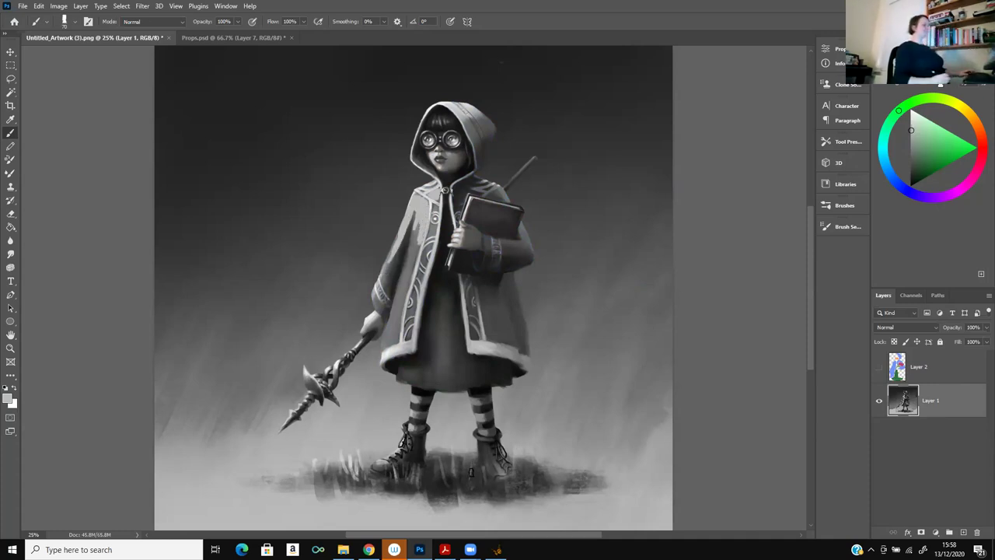
{"action": "left_click", "coordinate": [879, 366]}
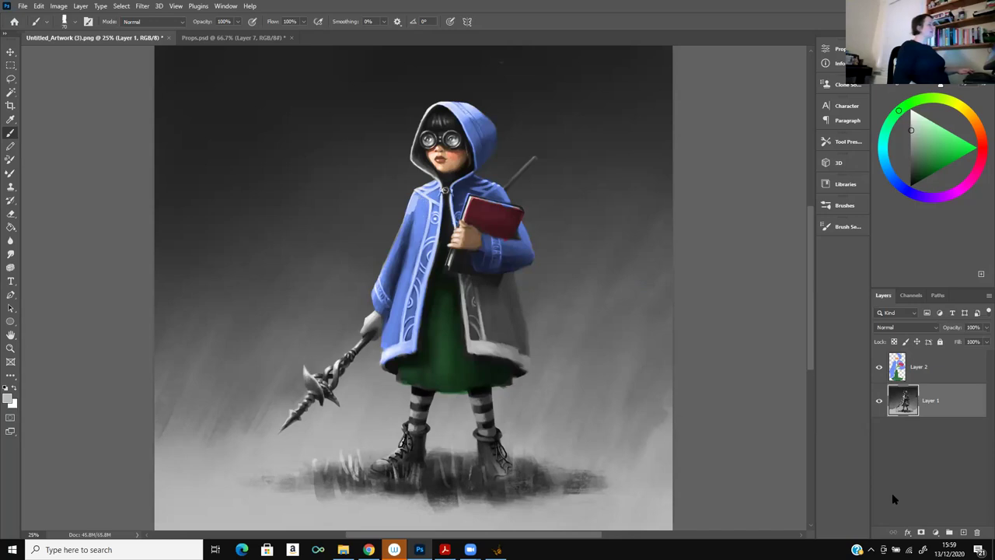
Add a new layer above Layer 2 and paint a paler tint of the coat's blue on the staff-side shoulder and chest
{"action": "left_click", "coordinate": [964, 533]}
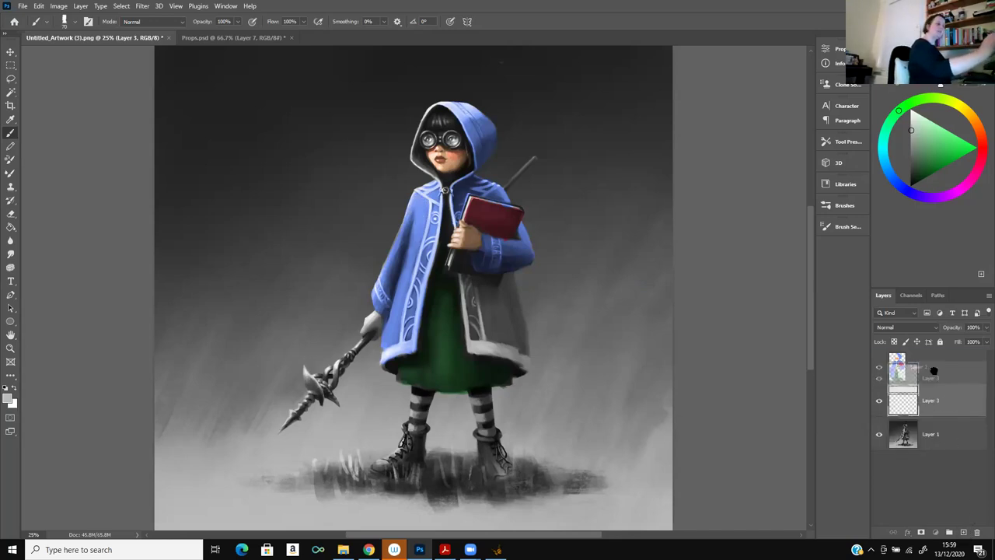
{"action": "left_click_drag", "start_coordinate": [937, 404], "coordinate": [933, 359]}
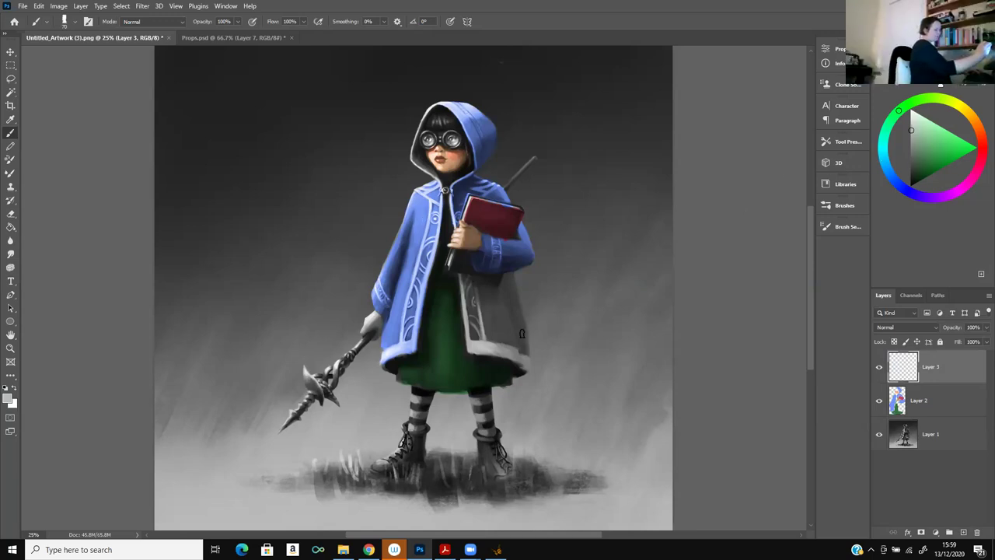
{"action": "key", "text": "i"}
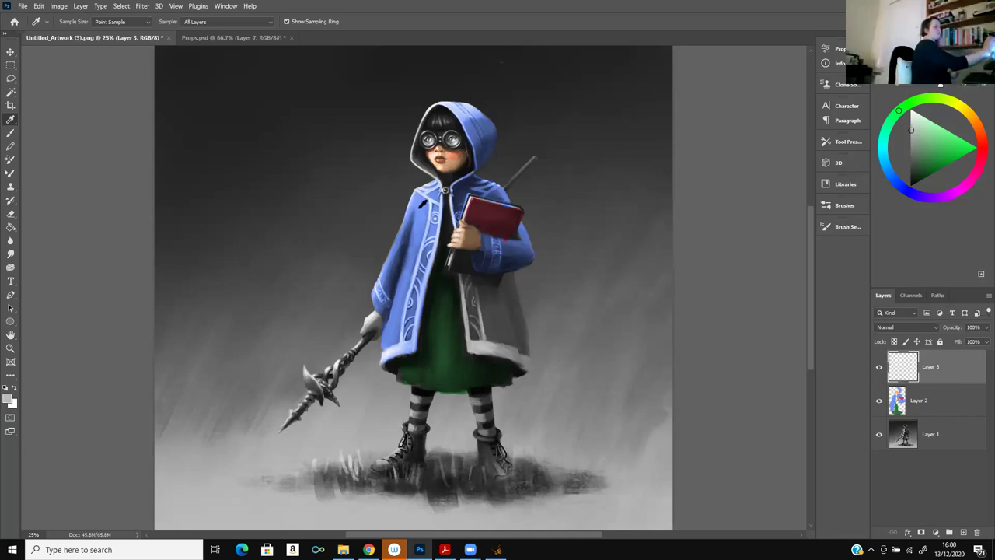
{"action": "left_click", "coordinate": [420, 204]}
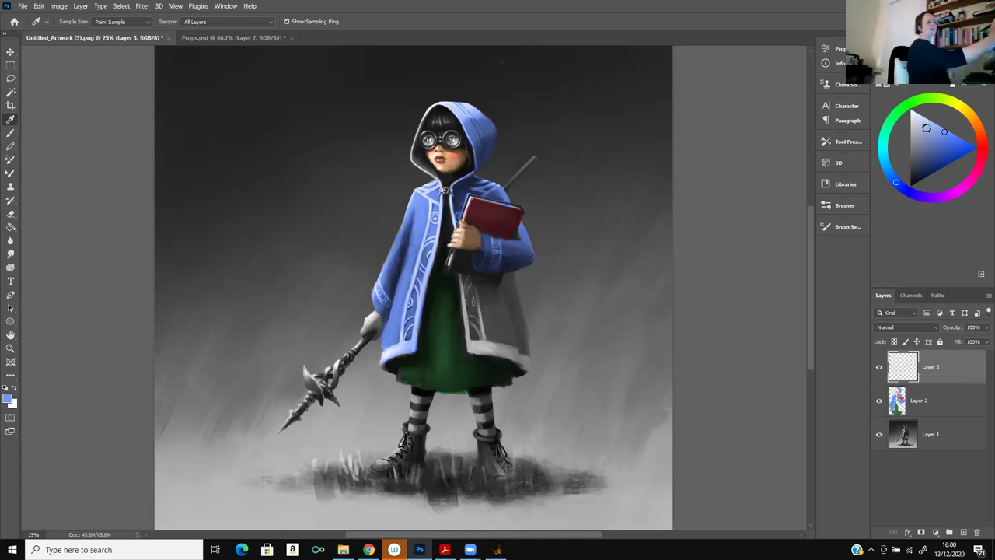
{"action": "left_click", "coordinate": [927, 126]}
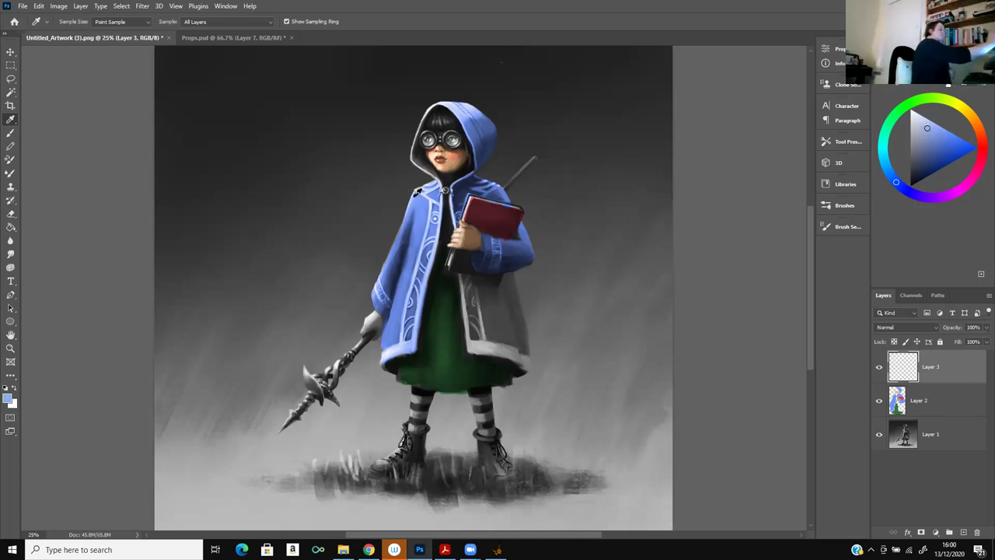
{"action": "key", "text": "b"}
{"action": "left_click_drag", "start_coordinate": [412, 198], "coordinate": [427, 333]}
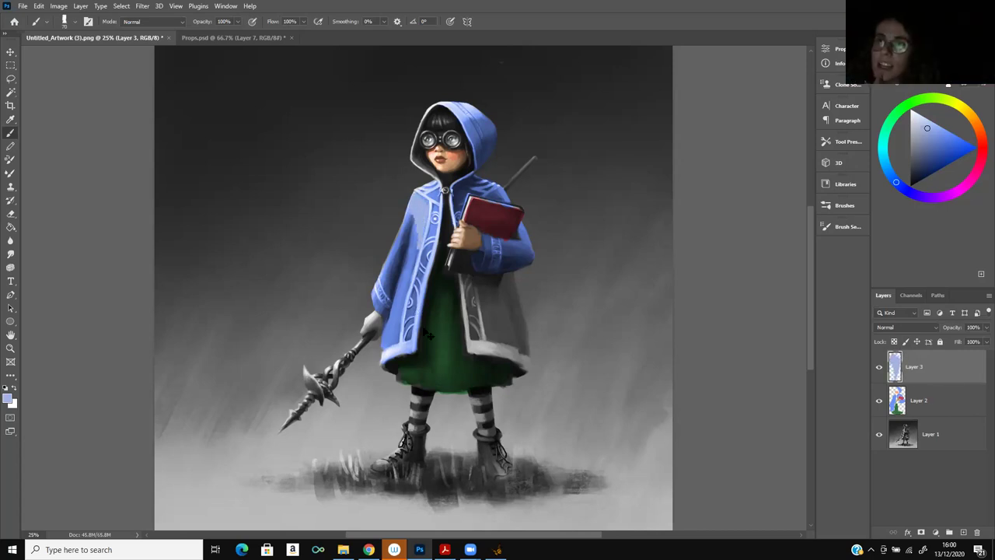
Try extending the paler blue tint over the coat's staff-side sleeve and chest on Layer 3, and clear the layer's strokes
{"action": "key", "text": "ctrl+plus"}
{"action": "key", "text": "ctrl+plus"}
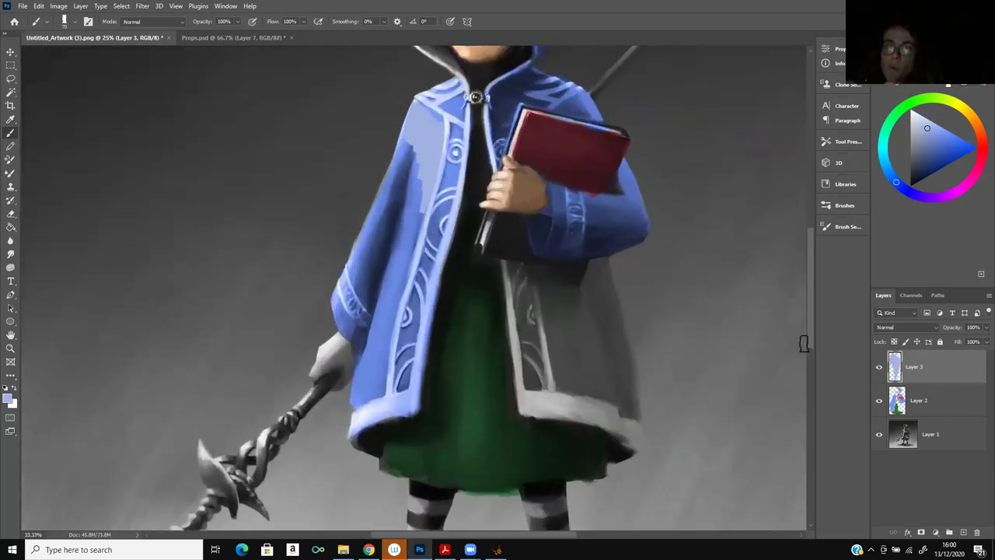
{"action": "scroll", "coordinate": [811, 330], "scroll_direction": "up", "scroll_amount": 3}
{"action": "left_click_drag", "start_coordinate": [410, 233], "coordinate": [393, 299]}
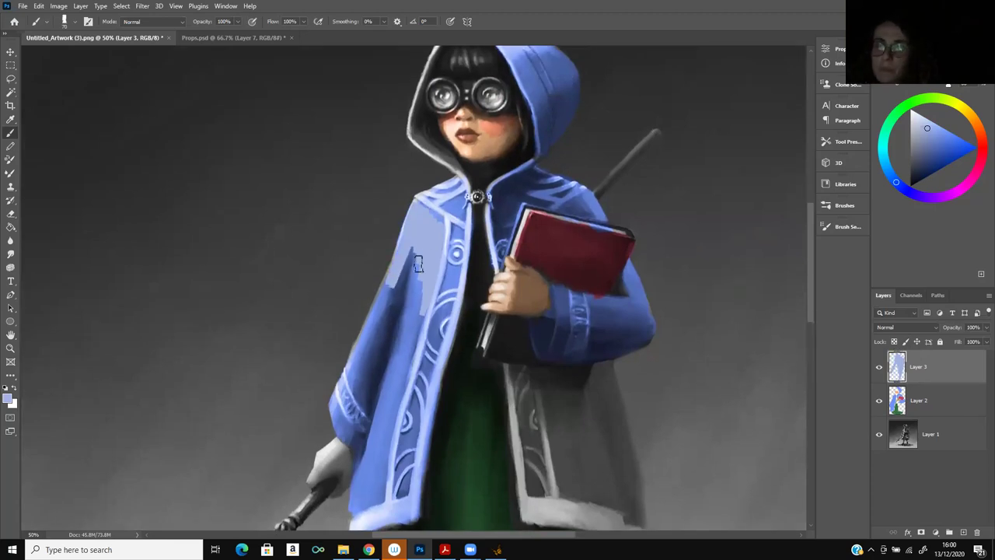
{"action": "left_click_drag", "start_coordinate": [419, 260], "coordinate": [412, 307]}
{"action": "left_click_drag", "start_coordinate": [420, 346], "coordinate": [398, 245]}
{"action": "left_click_drag", "start_coordinate": [436, 315], "coordinate": [428, 226]}
{"action": "left_click_drag", "start_coordinate": [432, 280], "coordinate": [407, 204]}
{"action": "key", "text": "ctrl+minus"}
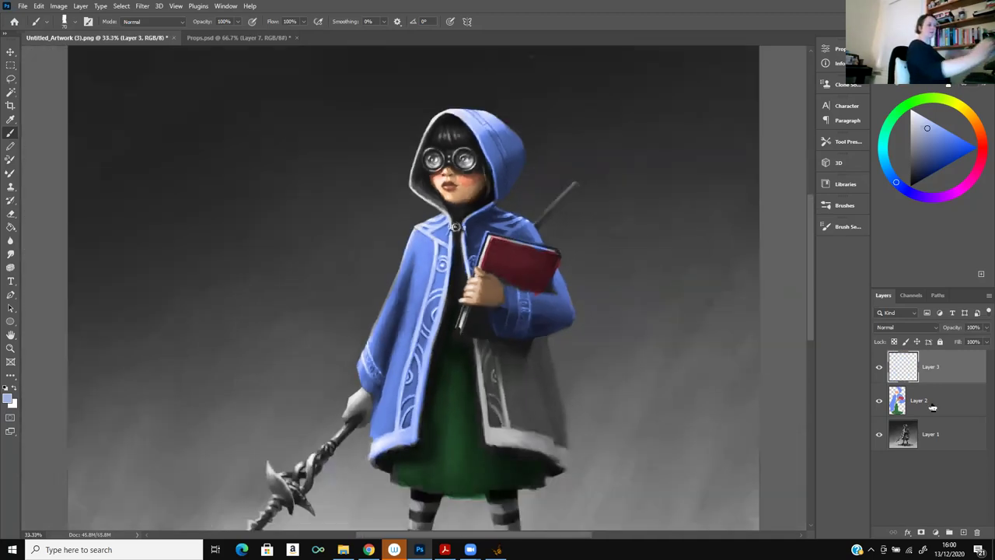
Paint the hand holding the staff in a saturated light orange on the Overlay colour layer, Layer 2
{"action": "left_click", "coordinate": [943, 399]}
{"action": "key", "text": "ctrl+minus"}
{"action": "key", "text": "ctrl+minus"}
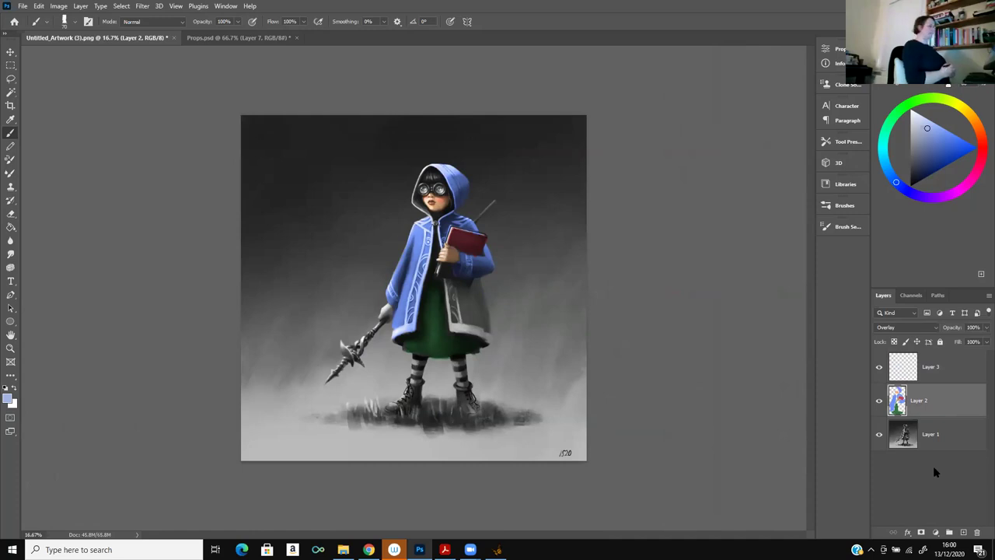
{"action": "key", "text": "ctrl+plus"}
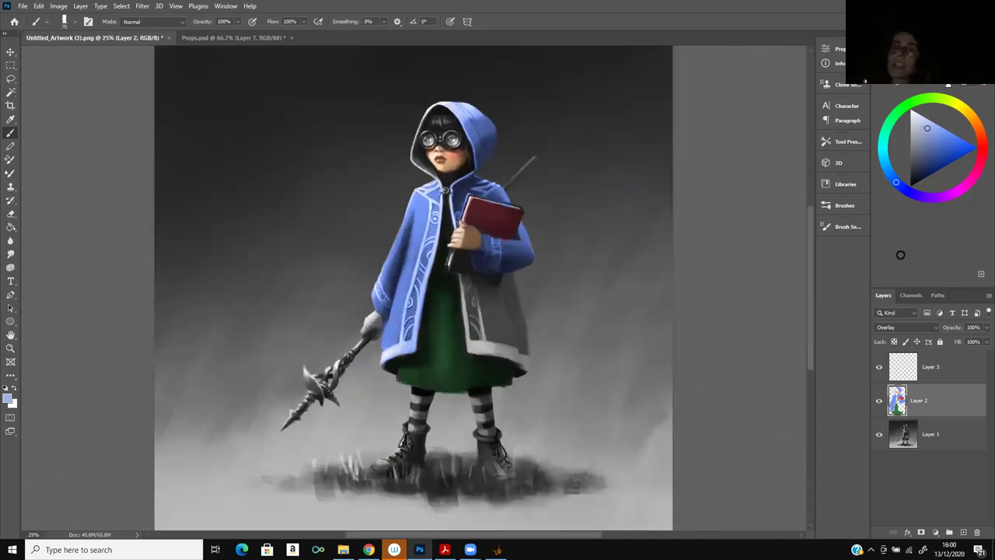
{"action": "left_click", "coordinate": [978, 125]}
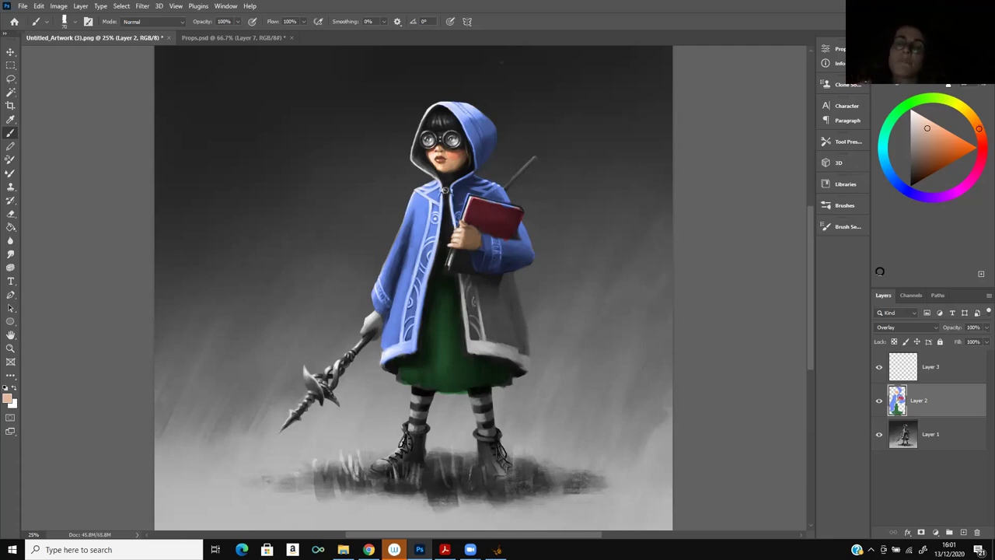
{"action": "left_click", "coordinate": [950, 139]}
{"action": "mouse_move", "coordinate": [368, 297]}
{"action": "left_mouse_down"}
{"action": "mouse_move", "coordinate": [374, 322]}
{"action": "mouse_move", "coordinate": [364, 333]}
{"action": "mouse_move", "coordinate": [386, 331]}
{"action": "left_mouse_up"}
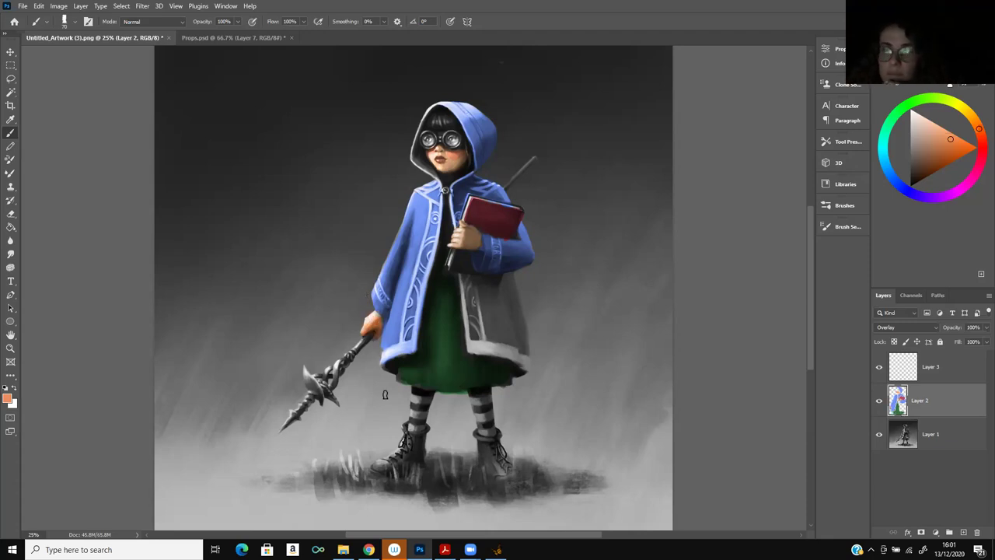
Add a new layer above Layer 2 and paint a solid mid-grey oval in the background on the staff side of the character
{"action": "key", "text": "ctrl+minus"}
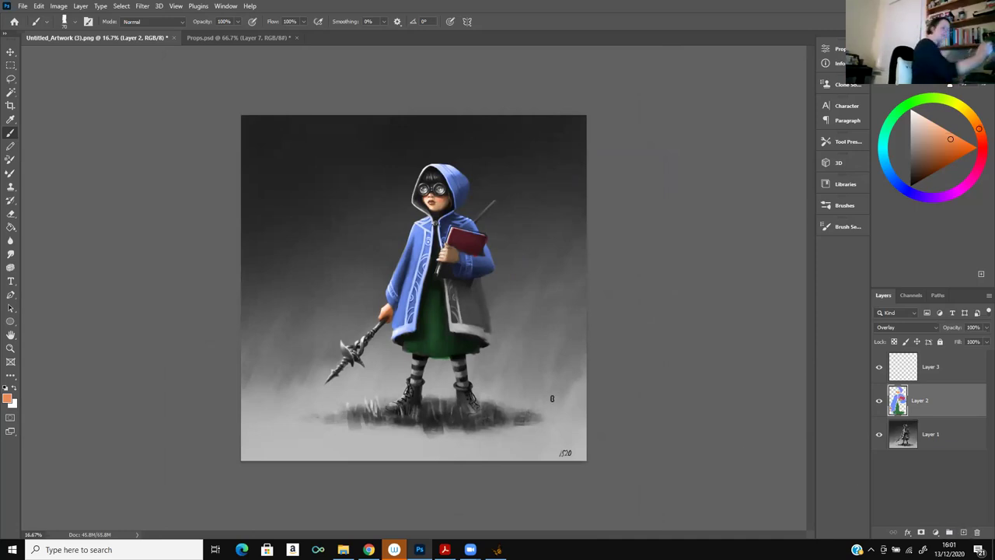
{"action": "left_click", "coordinate": [963, 533]}
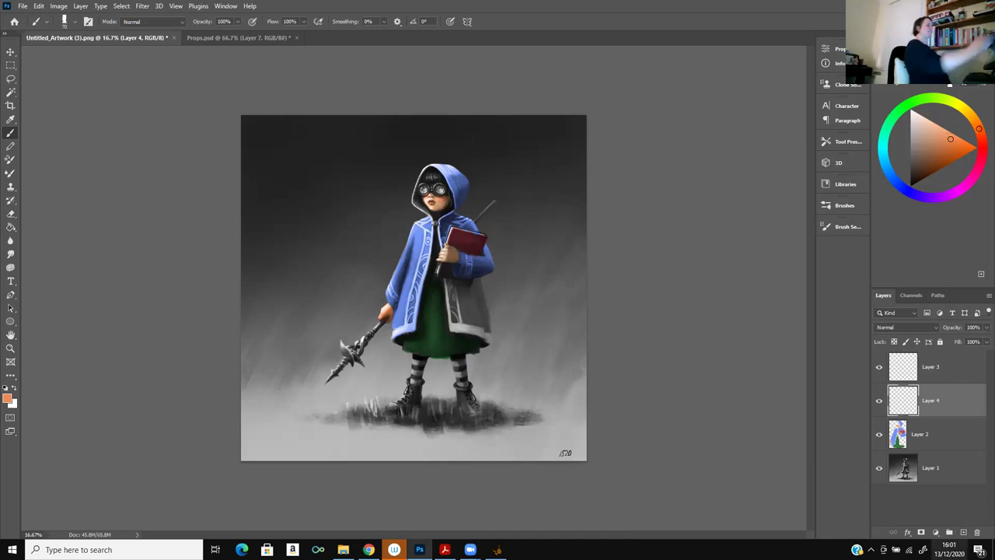
{"action": "left_click", "coordinate": [917, 176]}
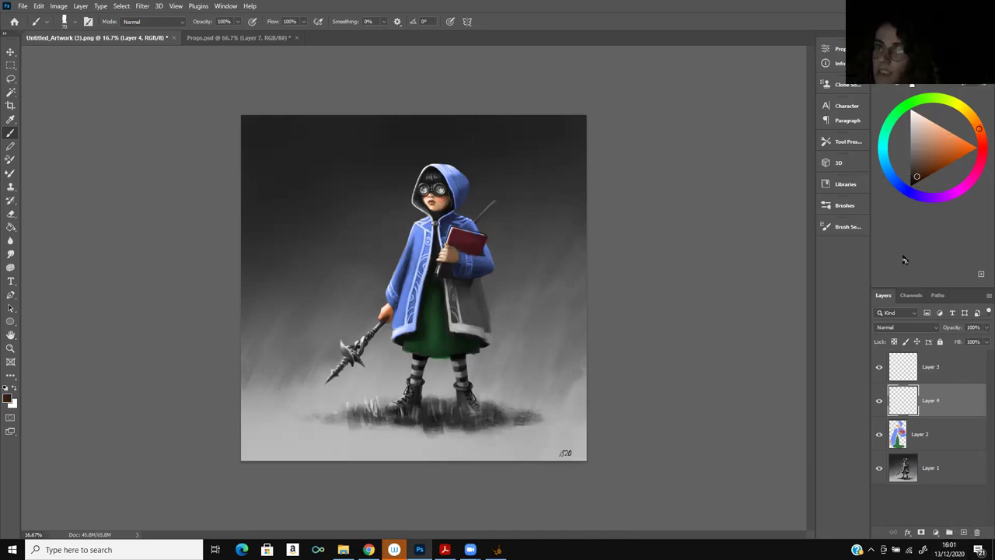
{"action": "left_click", "coordinate": [911, 158]}
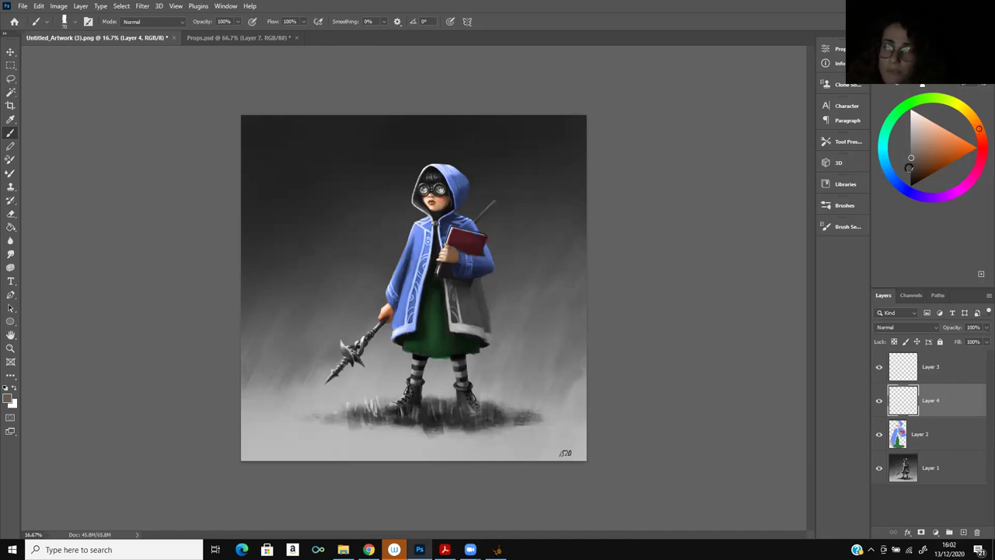
{"action": "mouse_move", "coordinate": [354, 174]}
{"action": "left_mouse_down"}
{"action": "mouse_move", "coordinate": [289, 218]}
{"action": "mouse_move", "coordinate": [347, 253]}
{"action": "mouse_move", "coordinate": [360, 177]}
{"action": "mouse_move", "coordinate": [303, 185]}
{"action": "mouse_move", "coordinate": [288, 214]}
{"action": "mouse_move", "coordinate": [351, 171]}
{"action": "mouse_move", "coordinate": [294, 243]}
{"action": "mouse_move", "coordinate": [356, 204]}
{"action": "mouse_move", "coordinate": [361, 217]}
{"action": "mouse_move", "coordinate": [329, 268]}
{"action": "mouse_move", "coordinate": [315, 268]}
{"action": "mouse_move", "coordinate": [327, 216]}
{"action": "mouse_move", "coordinate": [298, 234]}
{"action": "left_mouse_up"}
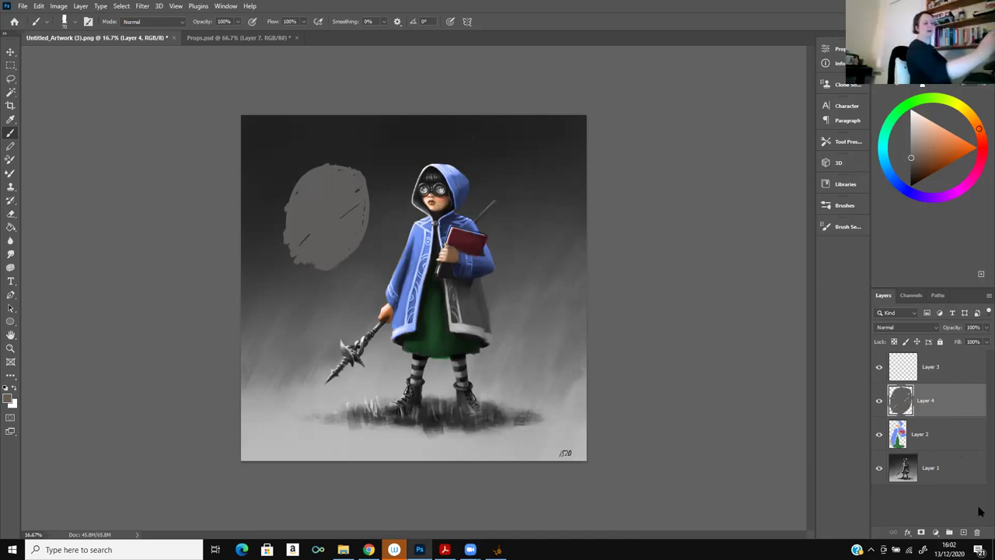
Add a new layer above the grey oval's layer and clip it to that layer, demonstrating how to release and reapply the clipping mask
{"action": "left_click", "coordinate": [963, 533]}
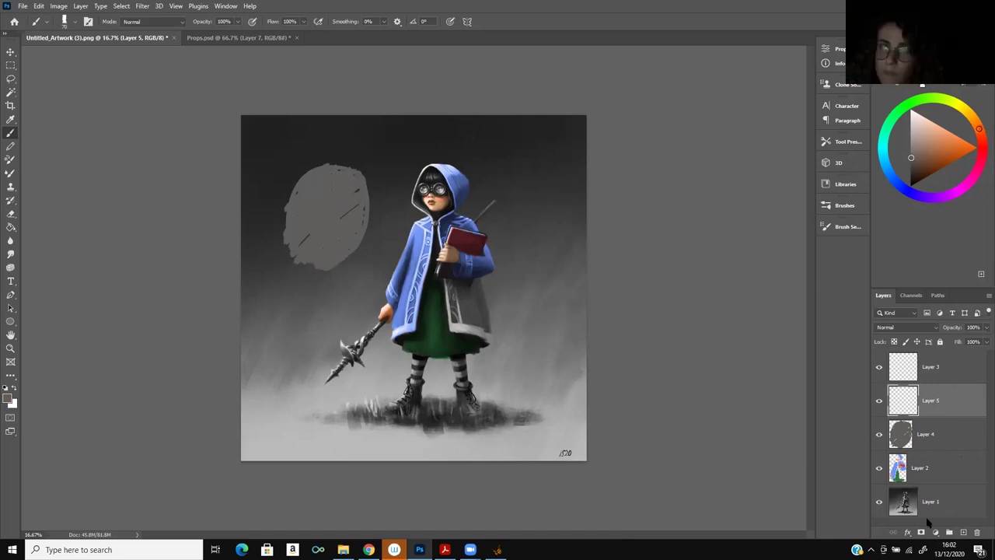
{"action": "left_click", "coordinate": [952, 415], "text": "alt"}
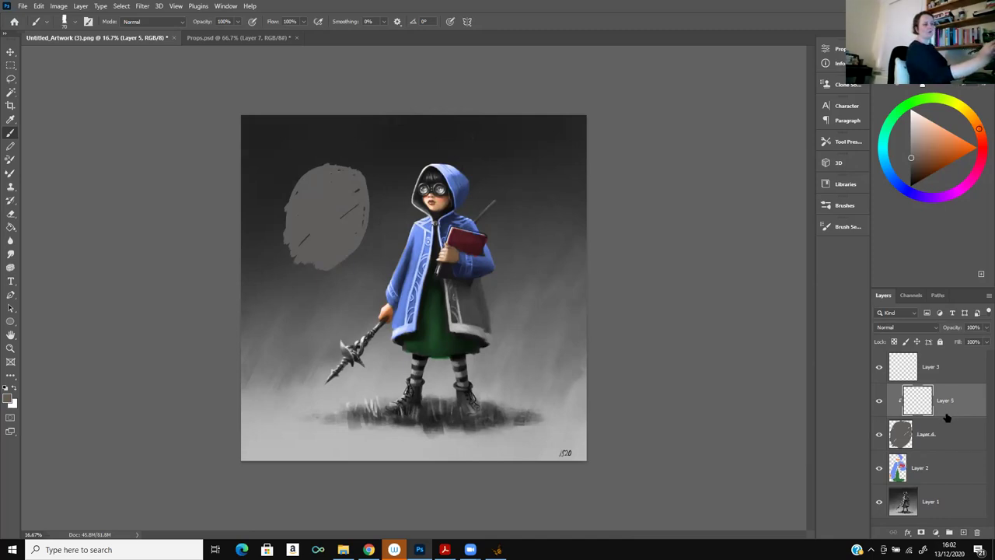
{"action": "left_click", "coordinate": [952, 416], "text": "alt"}
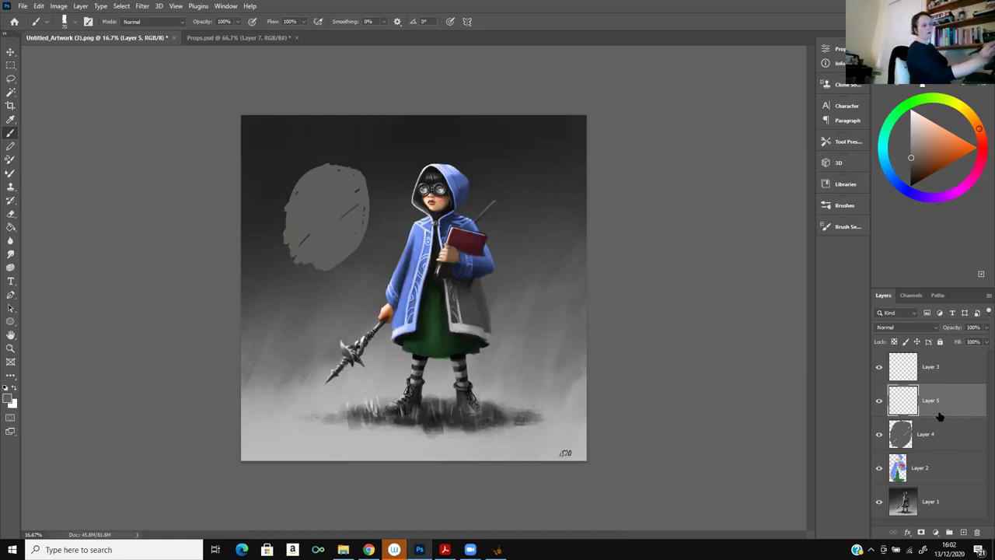
{"action": "left_click_drag", "start_coordinate": [906, 419], "coordinate": [943, 412]}
{"action": "left_click", "coordinate": [942, 417], "text": "alt"}
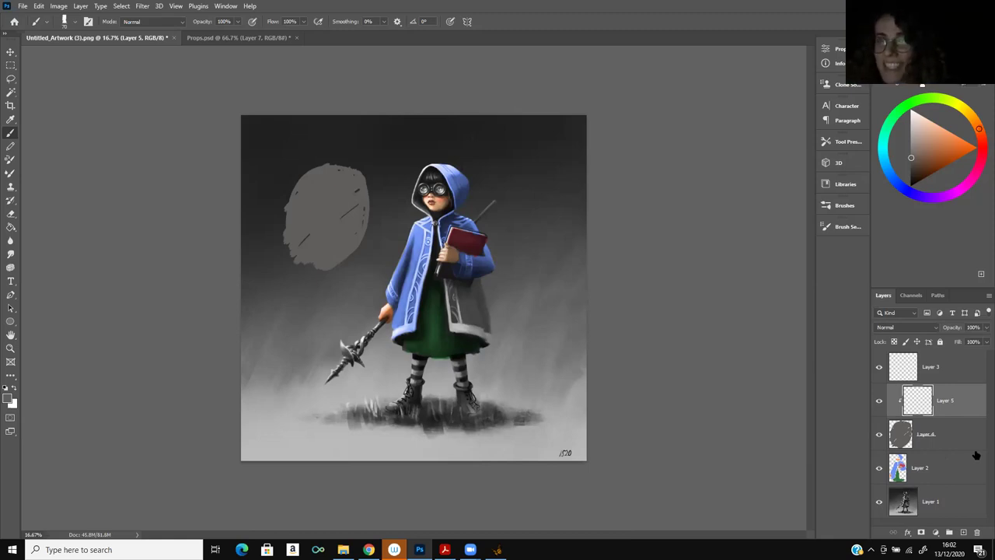
{"action": "key", "text": "ctrl+alt+g"}
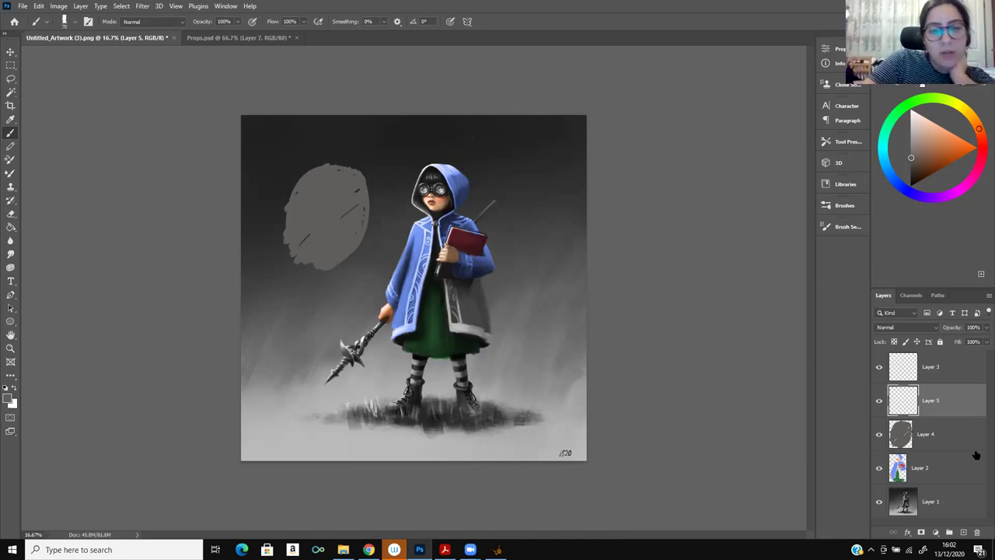
{"action": "left_click", "coordinate": [949, 418], "text": "alt"}
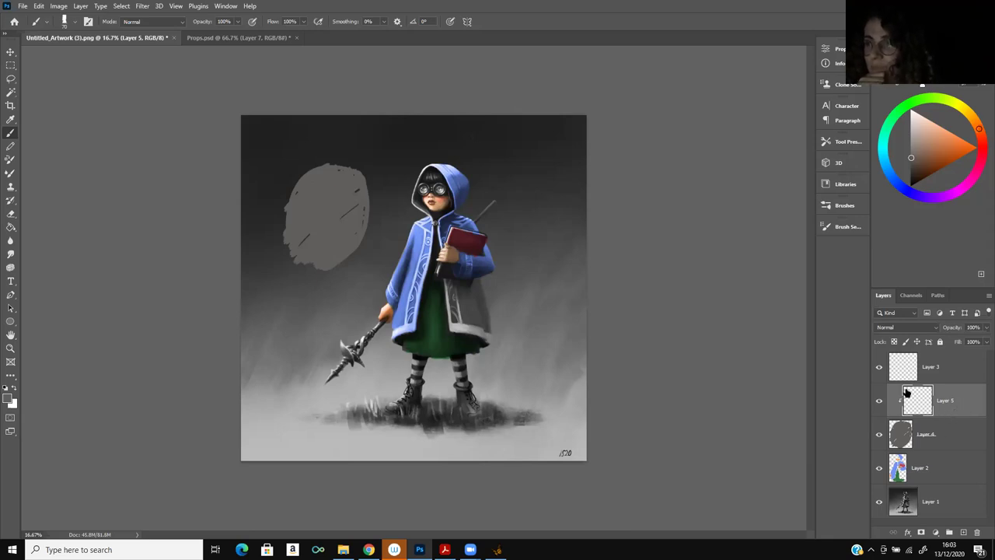
Set the clipped Layer 5 to Overlay and cover the grey oval with a saturated red
{"action": "left_click", "coordinate": [936, 328]}
{"action": "left_click", "coordinate": [902, 407]}
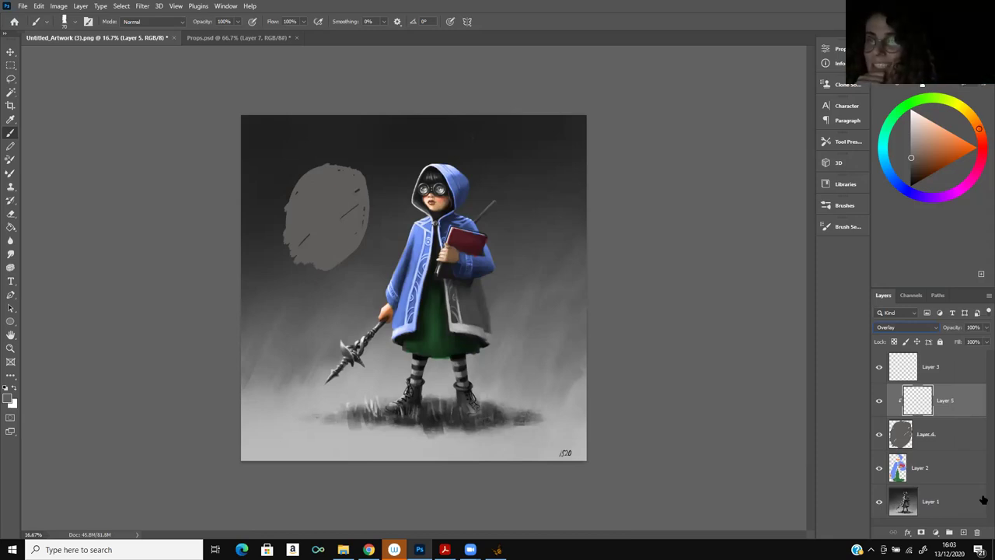
{"action": "left_click", "coordinate": [982, 152]}
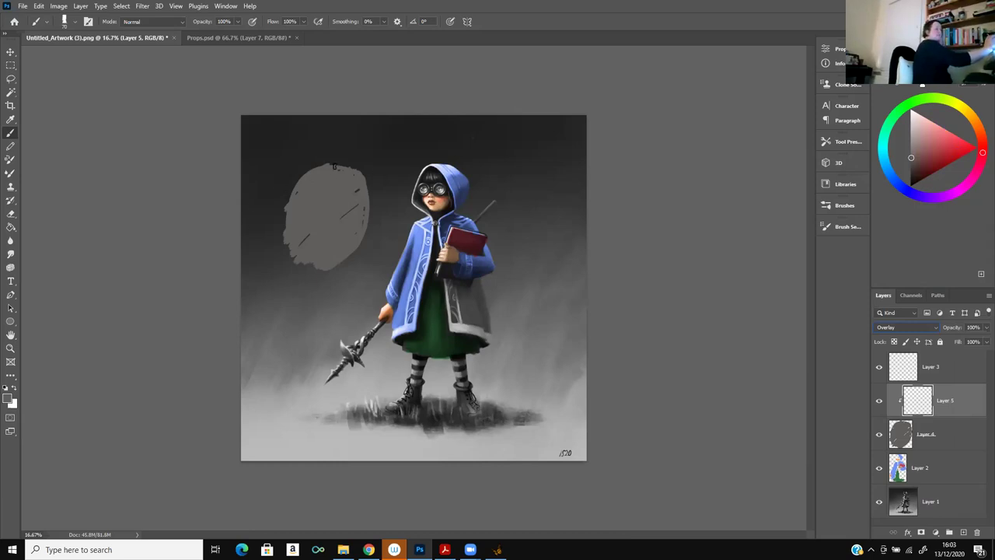
{"action": "mouse_move", "coordinate": [328, 164]}
{"action": "left_mouse_down"}
{"action": "mouse_move", "coordinate": [323, 192]}
{"action": "mouse_move", "coordinate": [342, 181]}
{"action": "mouse_move", "coordinate": [295, 206]}
{"action": "mouse_move", "coordinate": [334, 165]}
{"action": "left_mouse_up"}
{"action": "left_click", "coordinate": [957, 153]}
{"action": "key", "text": "ctrl+z"}
{"action": "left_click", "coordinate": [963, 149]}
{"action": "mouse_move", "coordinate": [274, 215]}
{"action": "left_mouse_down"}
{"action": "mouse_move", "coordinate": [328, 185]}
{"action": "mouse_move", "coordinate": [375, 180]}
{"action": "mouse_move", "coordinate": [334, 265]}
{"action": "left_mouse_up"}
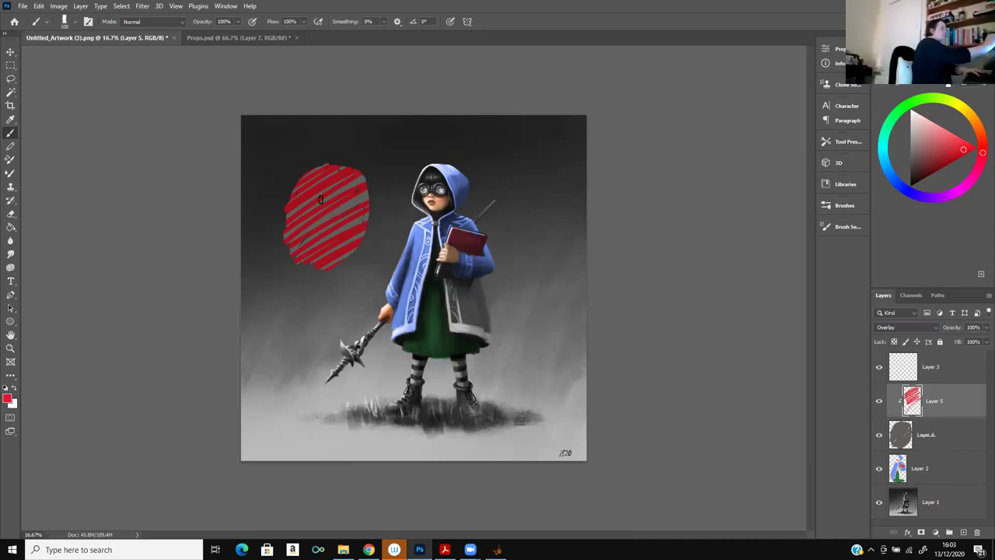
{"action": "mouse_move", "coordinate": [350, 159]}
{"action": "left_mouse_down"}
{"action": "mouse_move", "coordinate": [278, 229]}
{"action": "mouse_move", "coordinate": [300, 231]}
{"action": "mouse_move", "coordinate": [361, 194]}
{"action": "mouse_move", "coordinate": [389, 197]}
{"action": "mouse_move", "coordinate": [383, 236]}
{"action": "mouse_move", "coordinate": [279, 229]}
{"action": "left_mouse_up"}
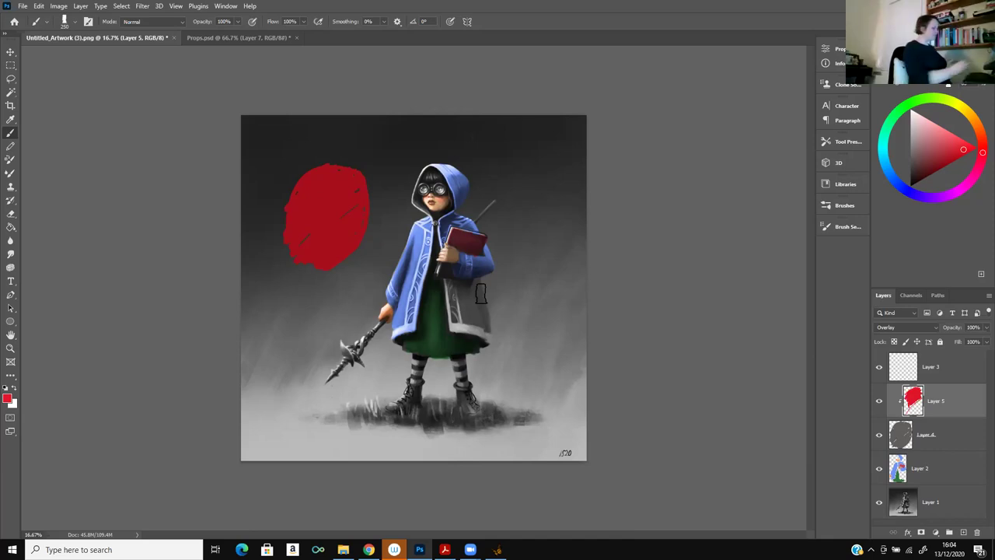
Switch to Chrome and open the greyscale tower image from the student's folder in Google Drive
{"action": "left_click", "coordinate": [369, 550]}
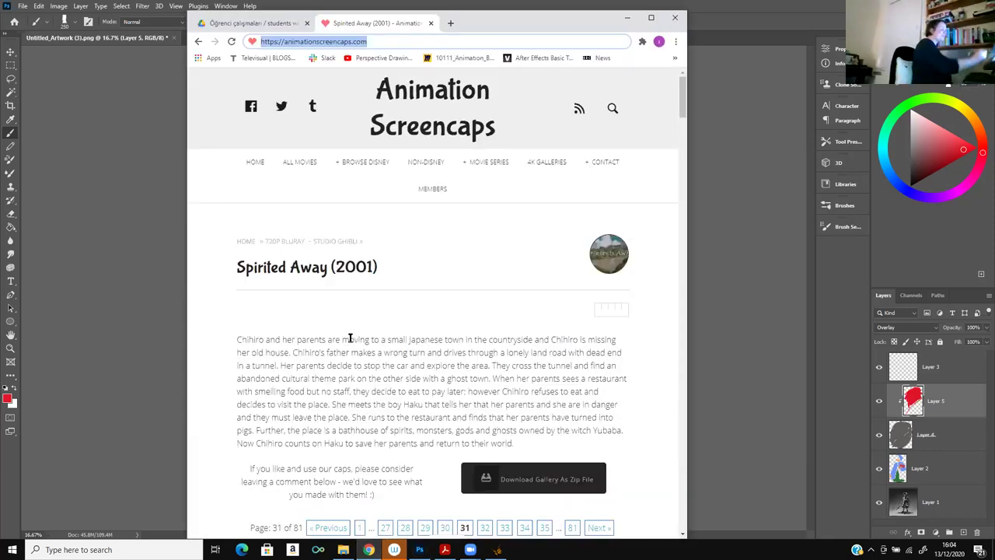
{"action": "left_click", "coordinate": [368, 549]}
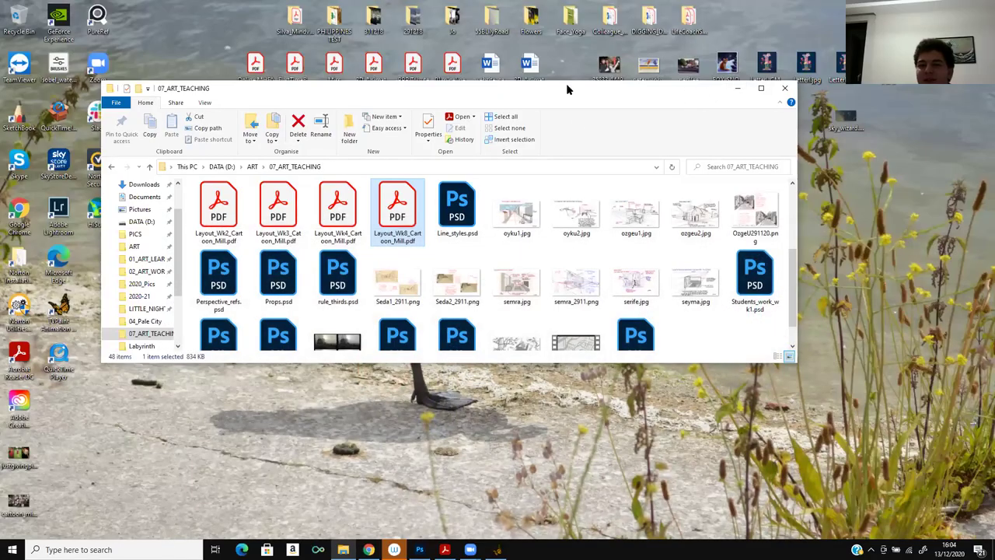
{"action": "left_click", "coordinate": [566, 87]}
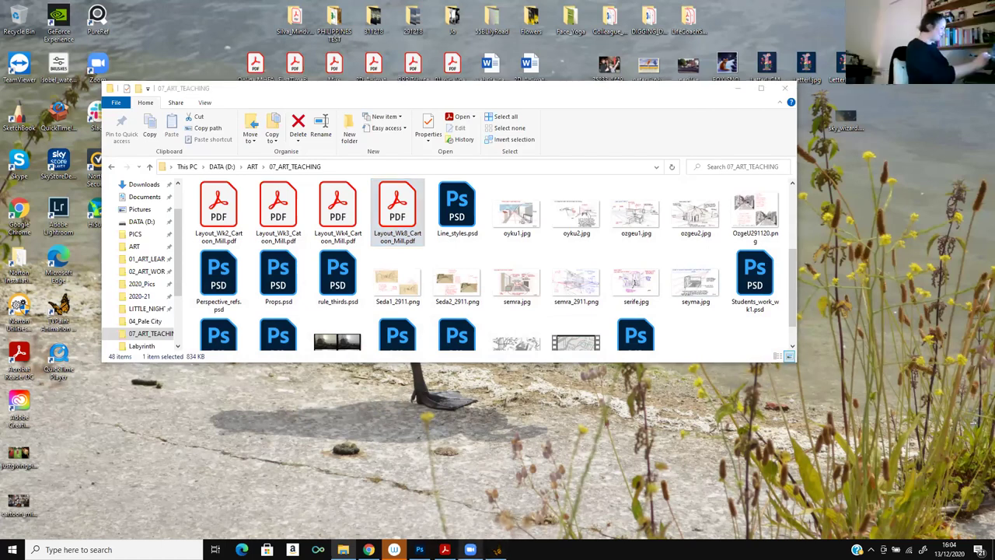
{"action": "key", "text": "alt+Tab"}
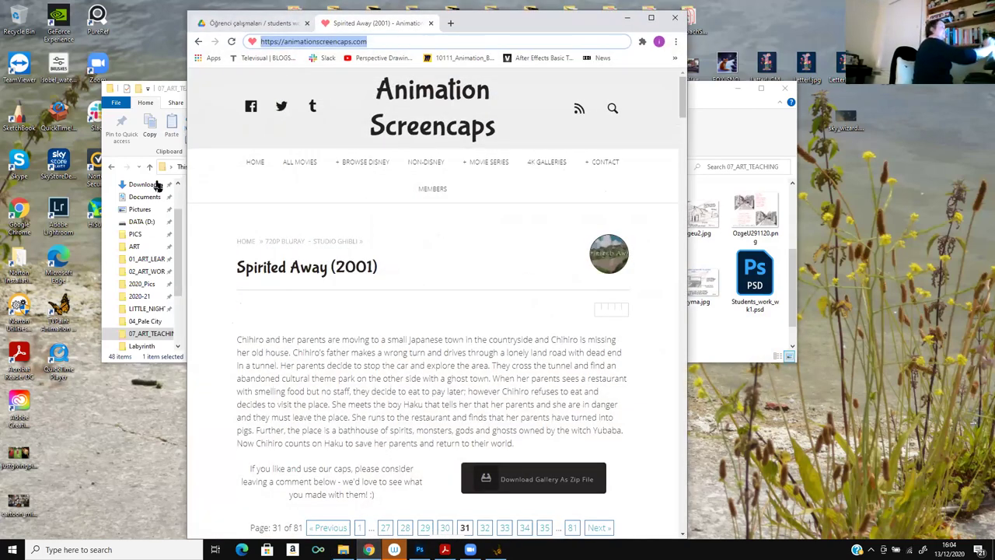
{"action": "key", "text": "ctrl+shift+Tab"}
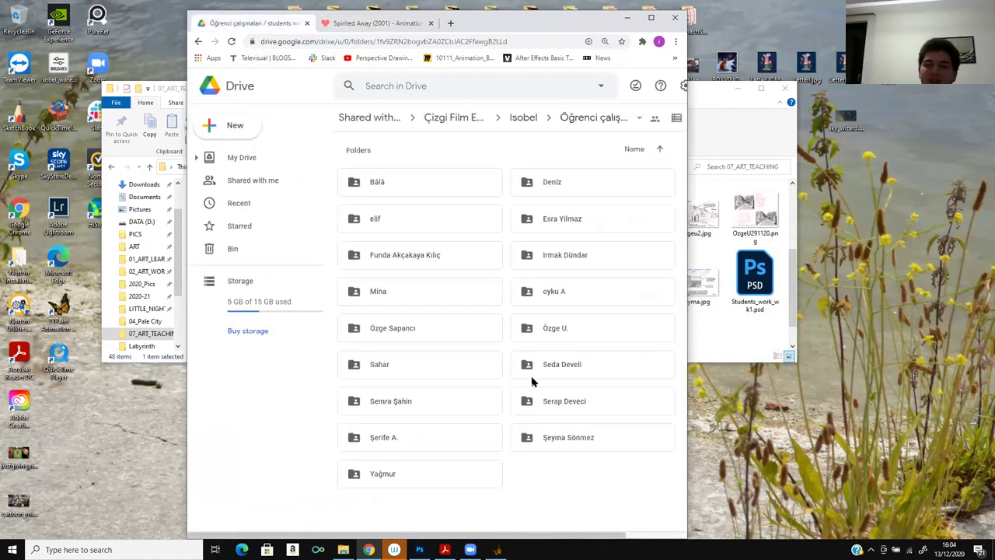
{"action": "double_click", "coordinate": [578, 182]}
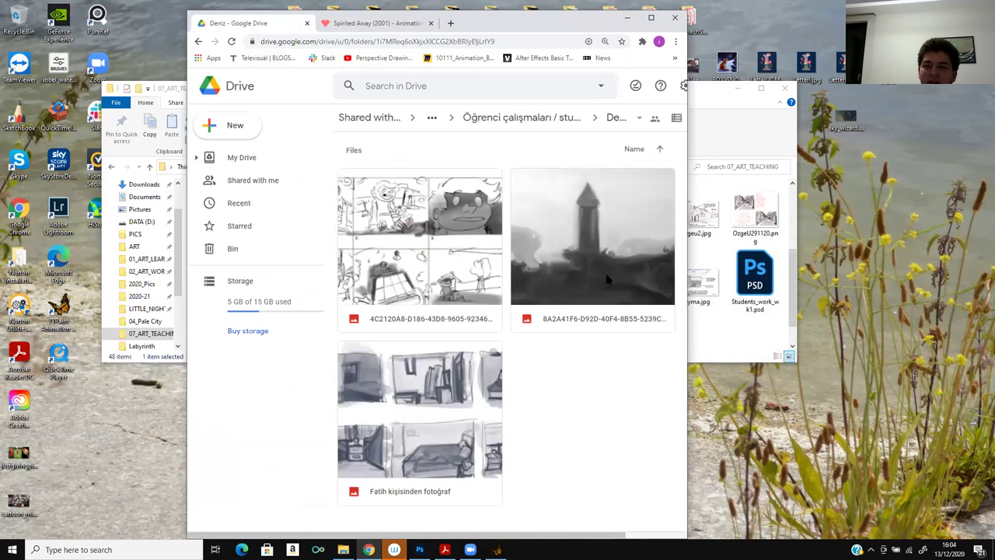
{"action": "left_click", "coordinate": [615, 250]}
{"action": "double_click", "coordinate": [615, 250]}
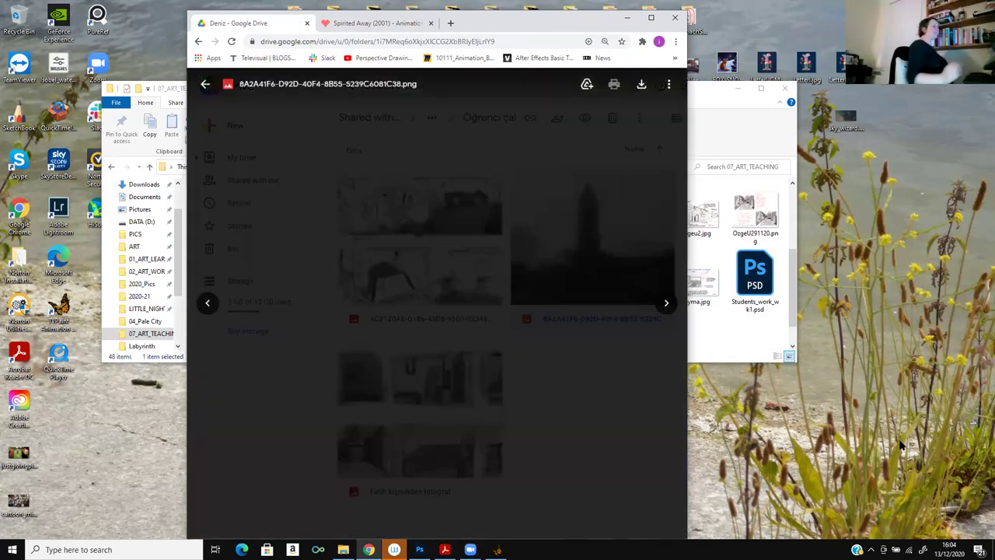